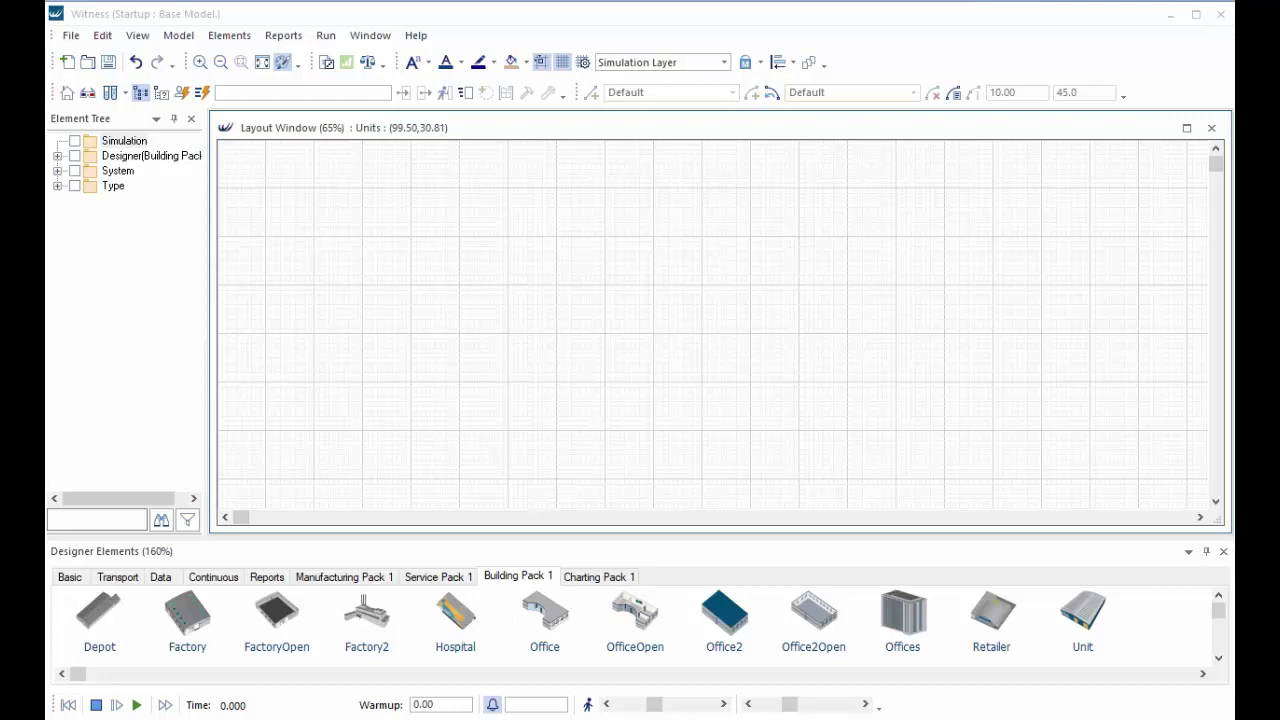
Place an Office2Open building from the Building Pack 1 elements near the layout's upper-left area
{"action": "left_click", "coordinate": [812, 618]}
{"action": "left_click_drag", "start_coordinate": [812, 618], "coordinate": [279, 155]}
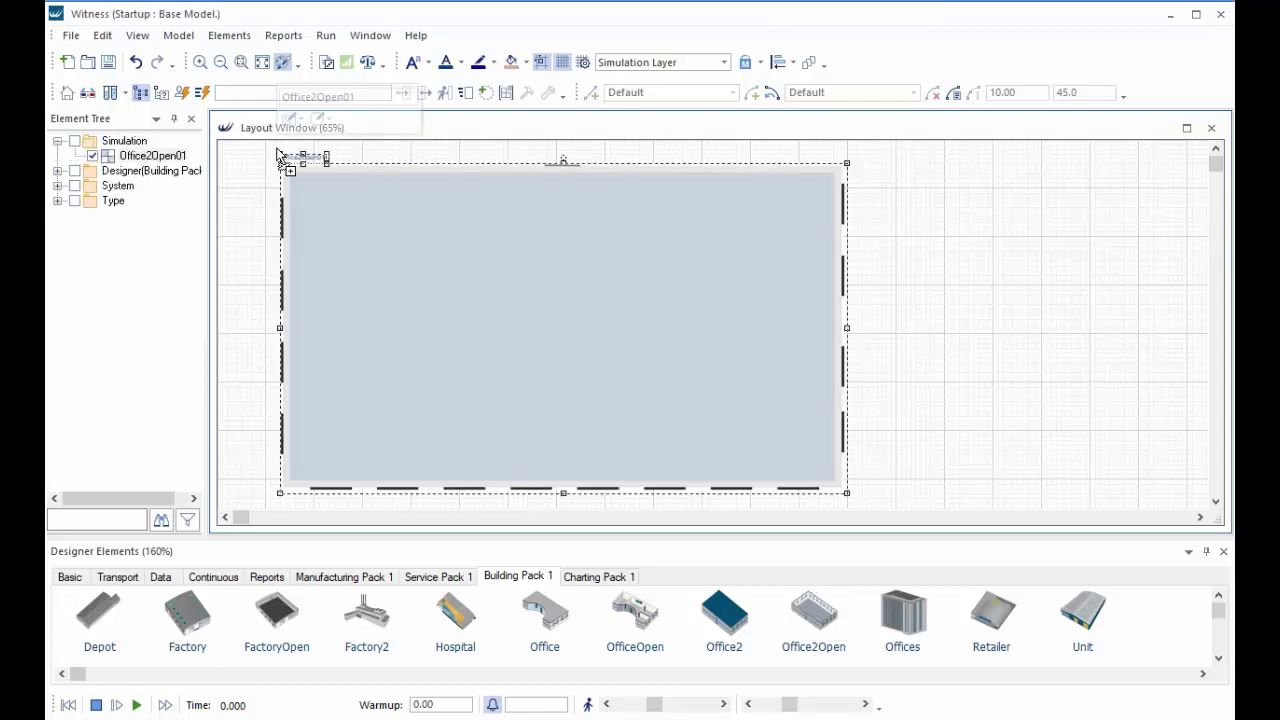
{"action": "left_click", "coordinate": [264, 227]}
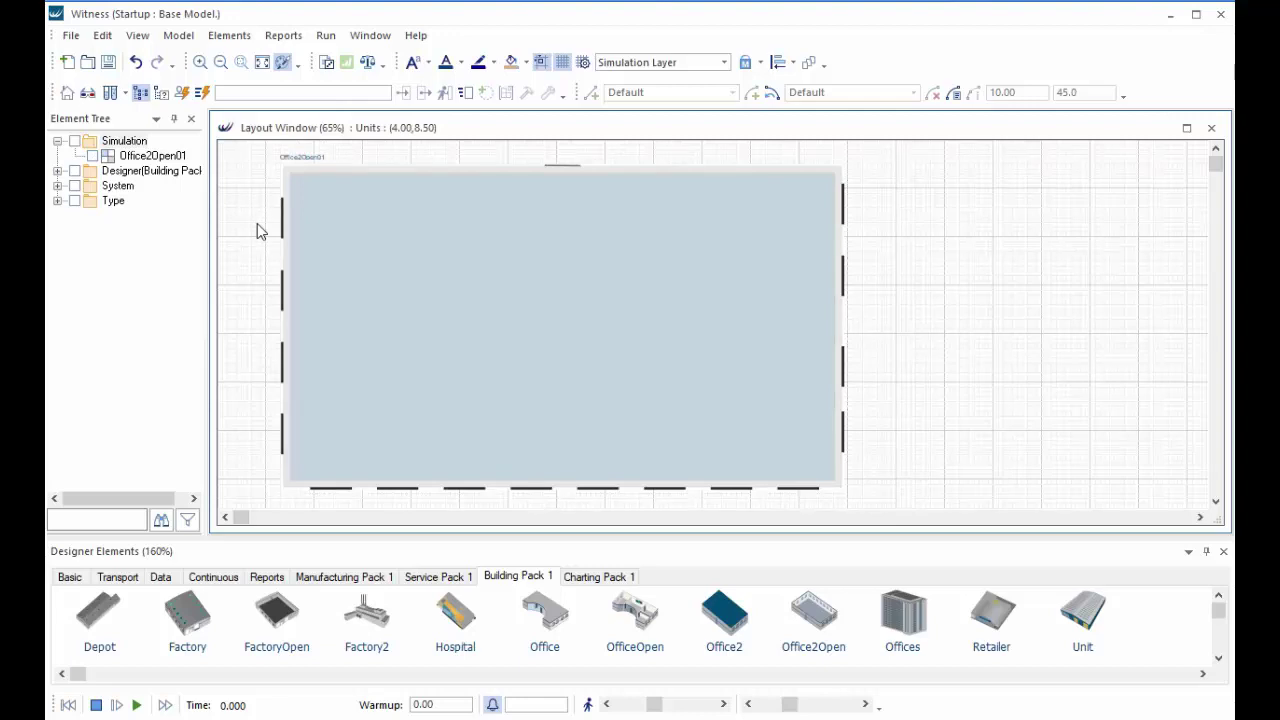
Inspect the office building in a maximized 3D view from another angle, and close the view
{"action": "left_click", "coordinate": [88, 93]}
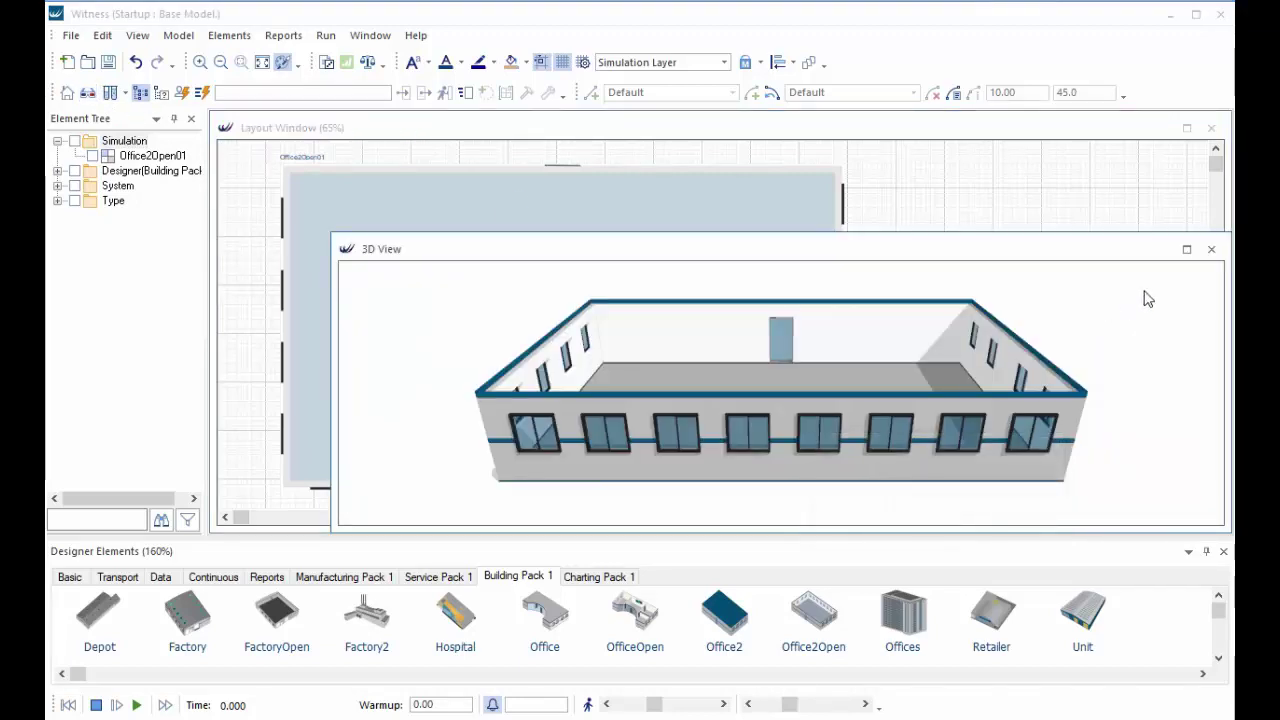
{"action": "left_click", "coordinate": [1187, 250]}
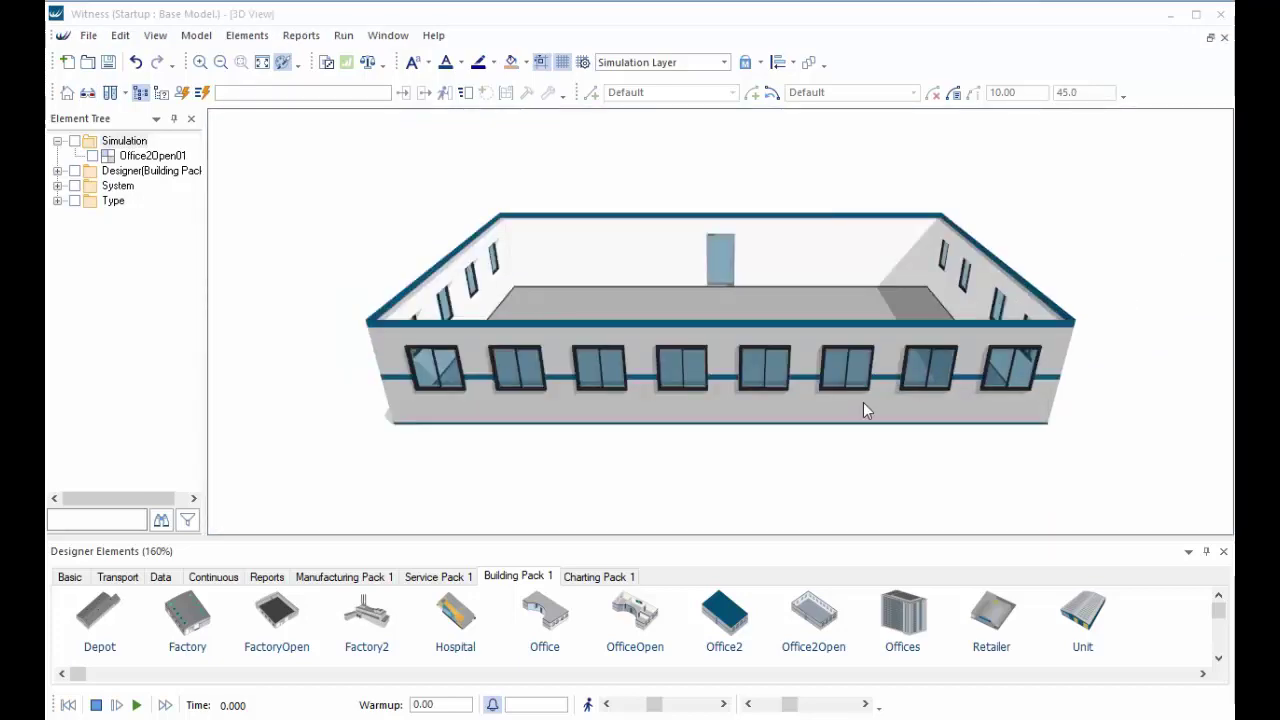
{"action": "left_click_drag", "start_coordinate": [814, 484], "coordinate": [1047, 455]}
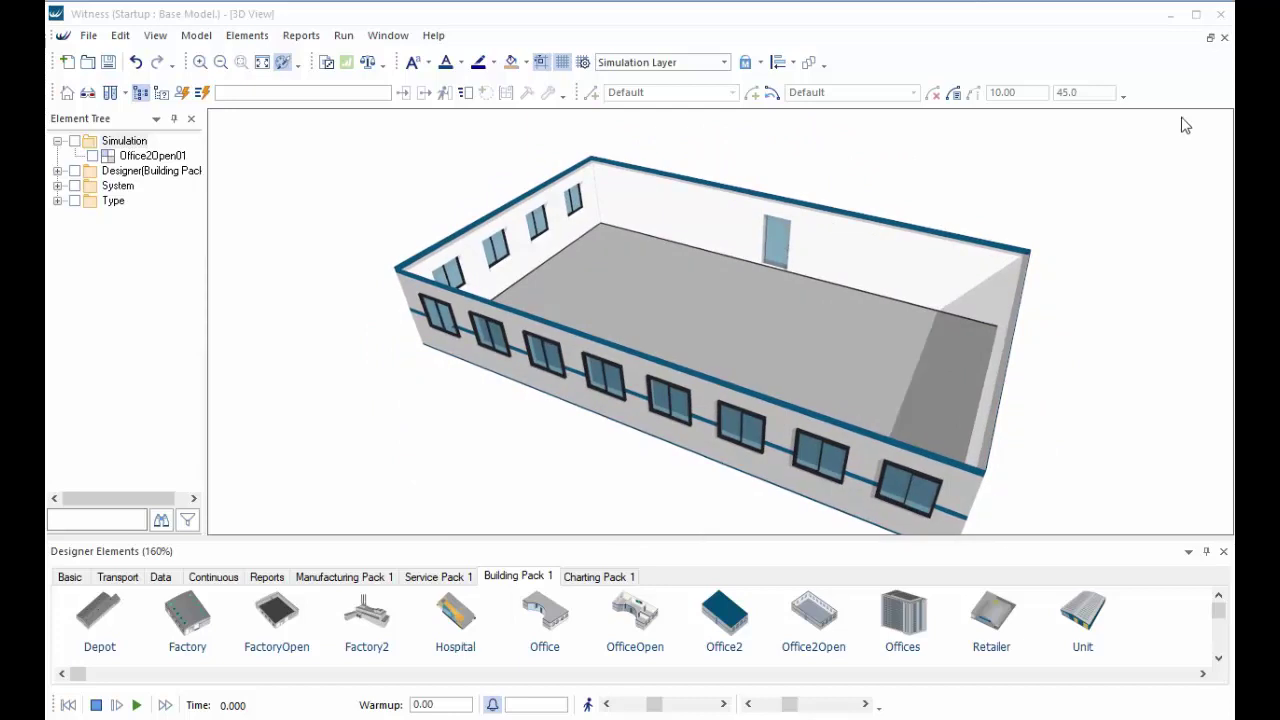
{"action": "left_click", "coordinate": [1210, 37]}
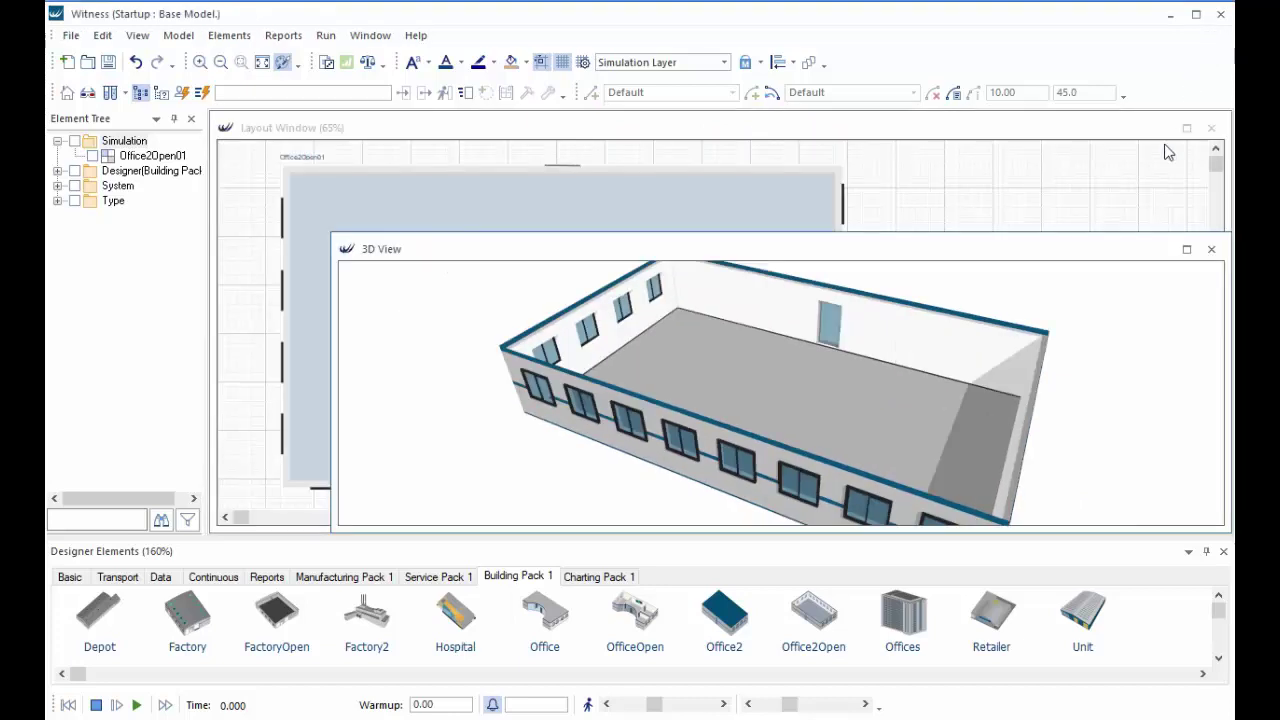
{"action": "left_click", "coordinate": [1211, 250]}
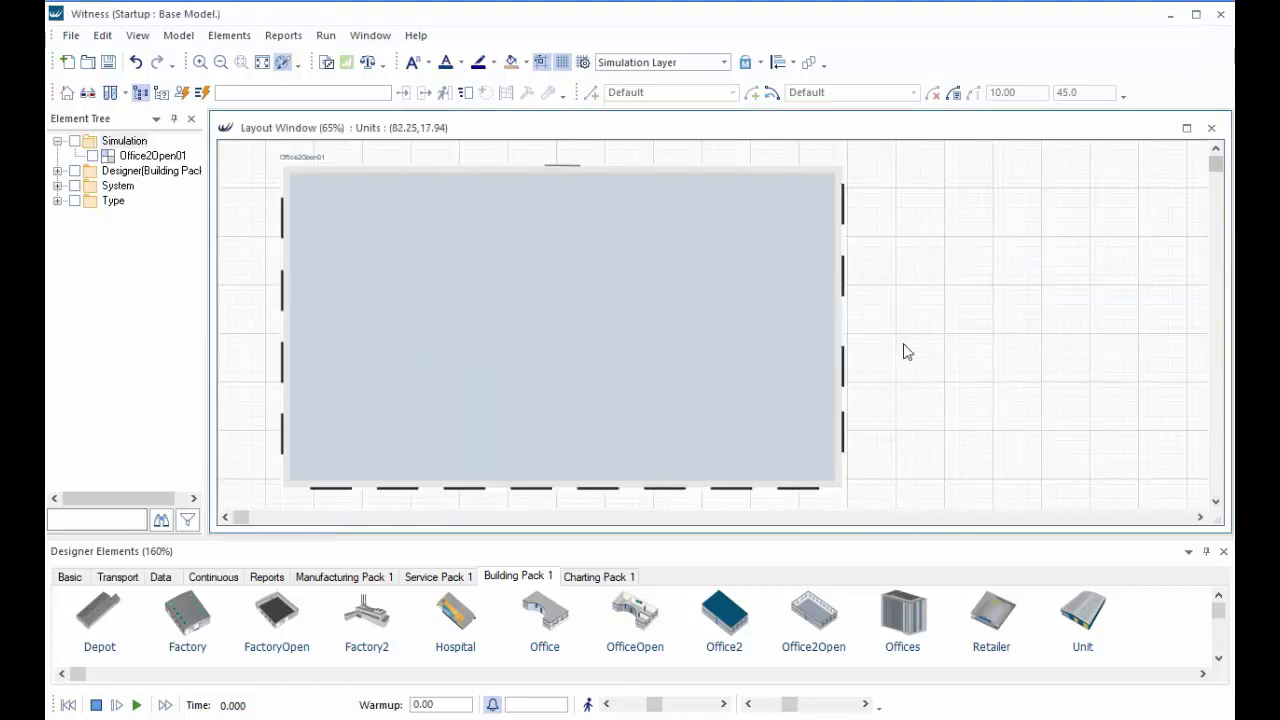
Stretch the office building's right edge outward so its graphic is about 1288 pixels wide
{"action": "left_click", "coordinate": [750, 368]}
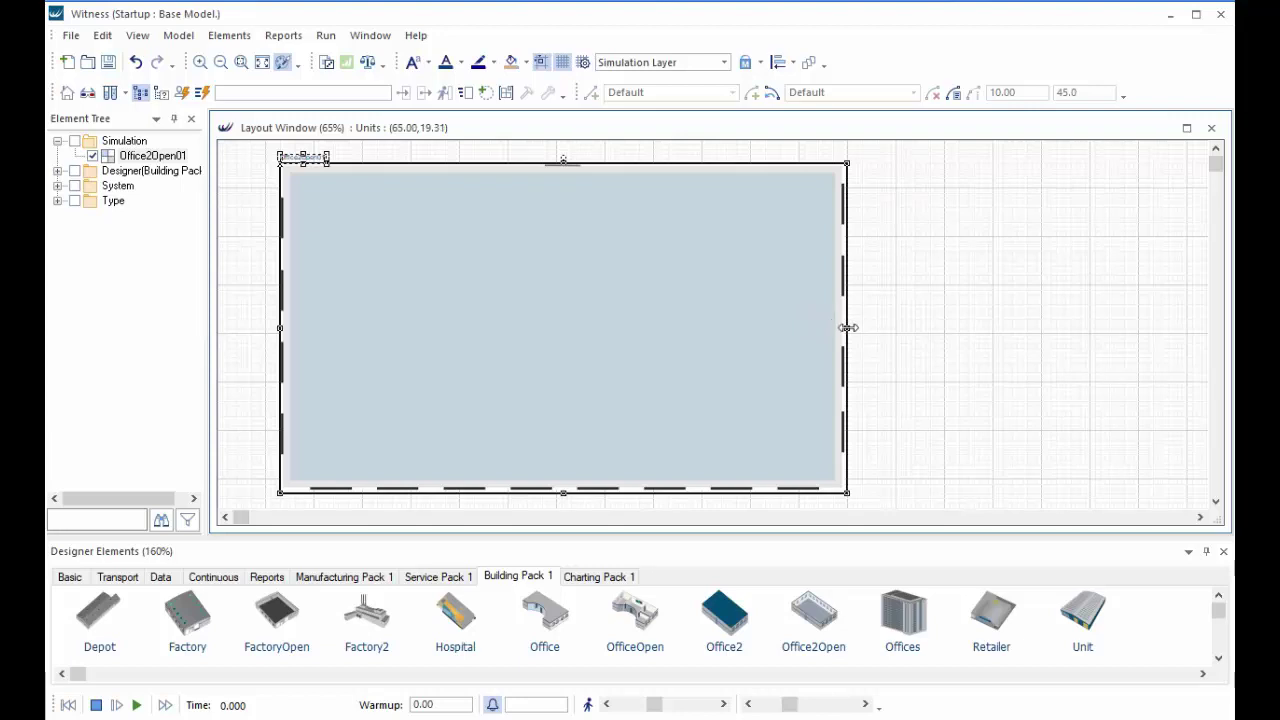
{"action": "left_click_drag", "start_coordinate": [847, 328], "coordinate": [1060, 348]}
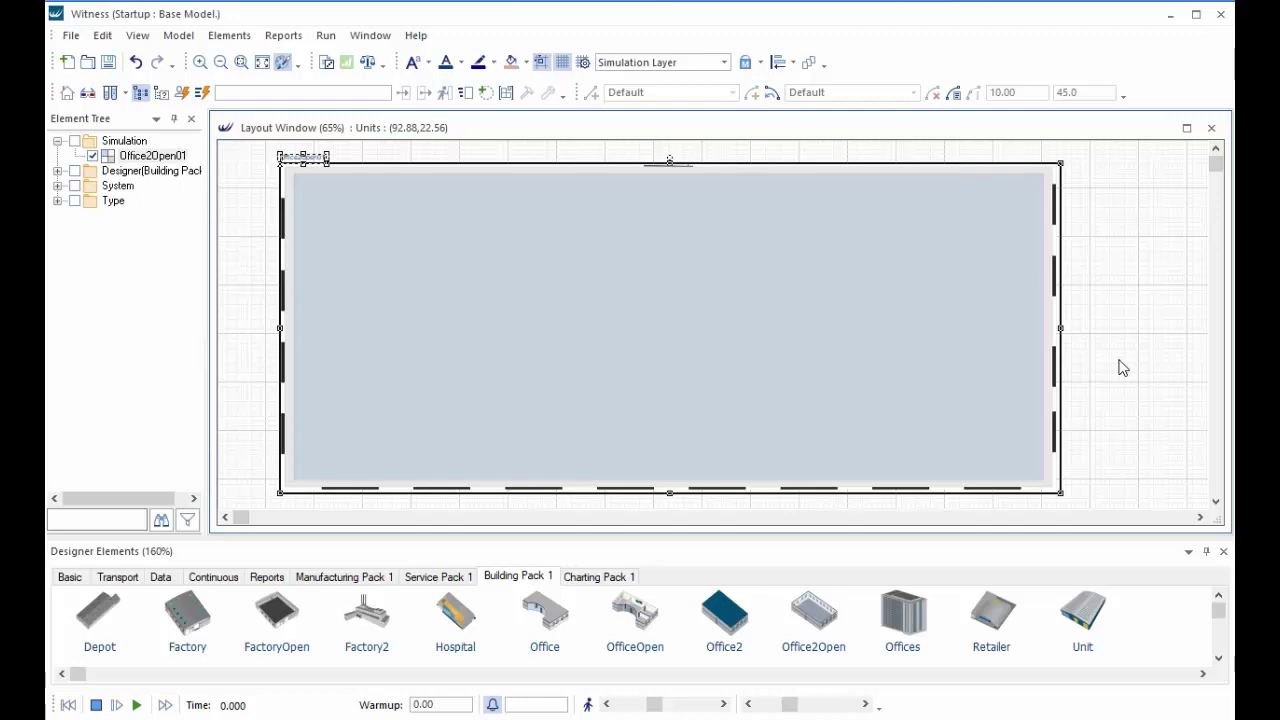
{"action": "left_click", "coordinate": [1110, 332]}
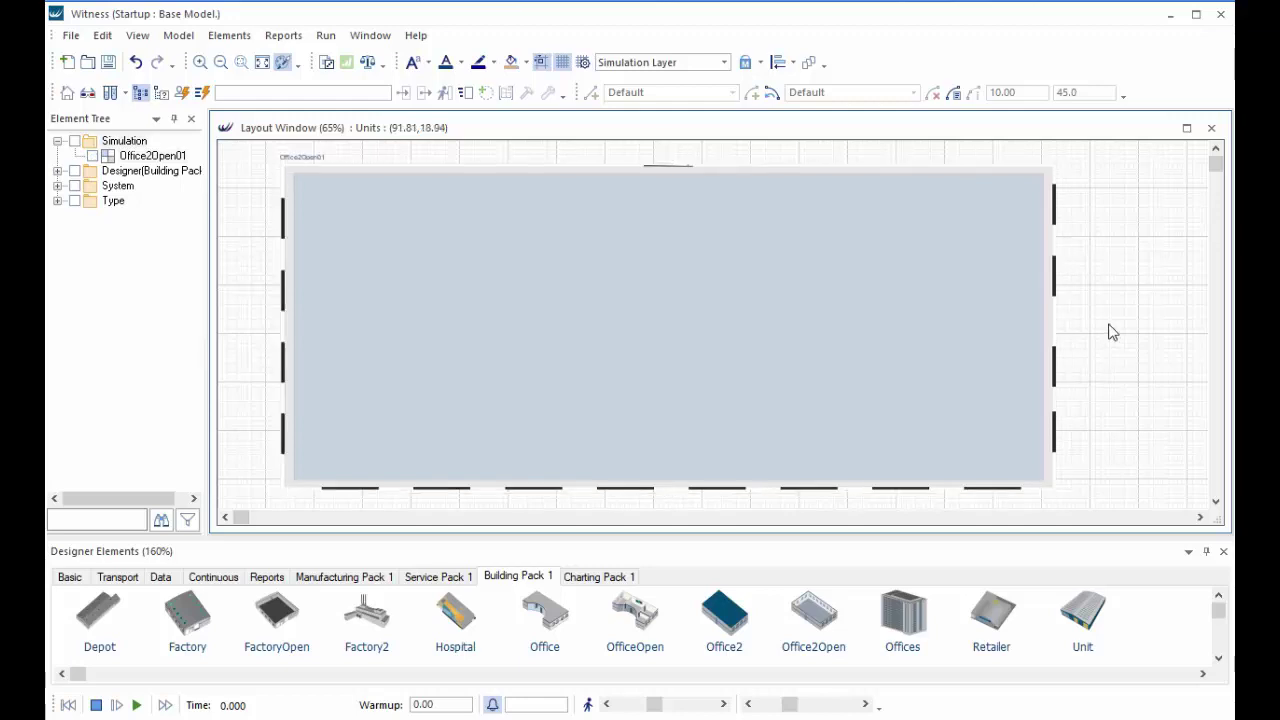
Turn off Auto Scale in the office graphic's 3D mapping, set its 3D height to 3 units and update the graphic
{"action": "right_click", "coordinate": [580, 287]}
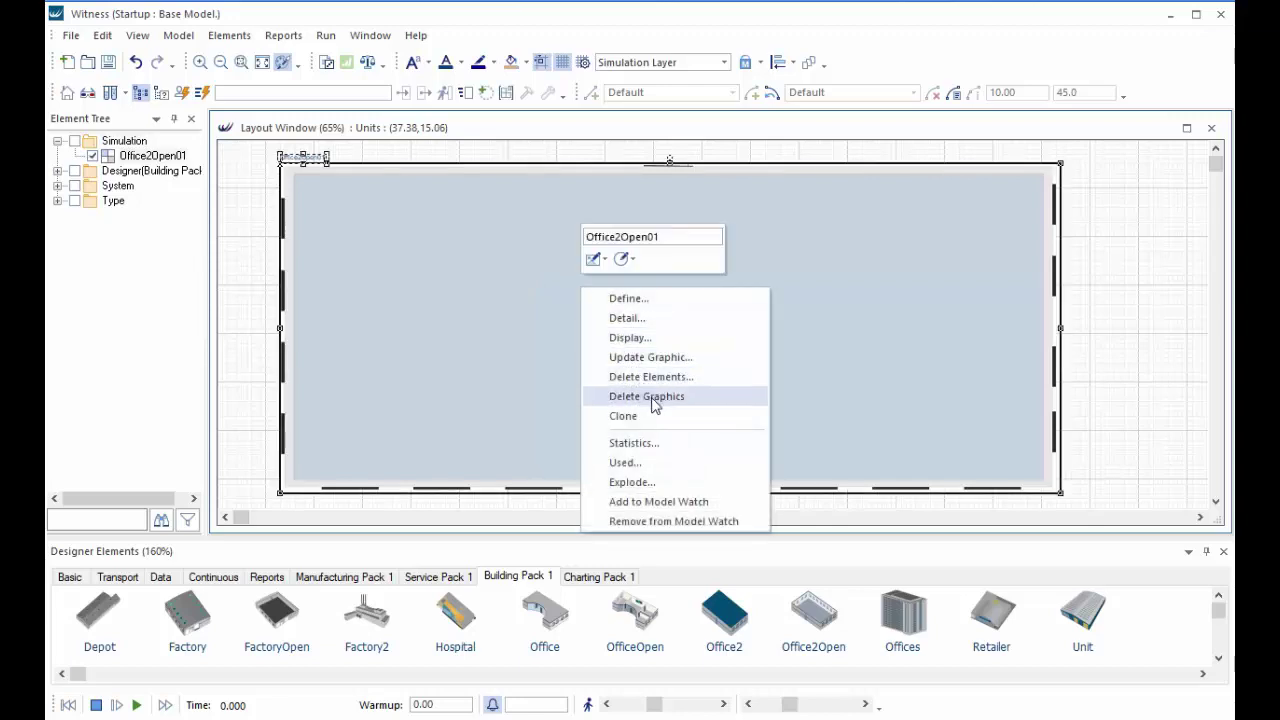
{"action": "left_click", "coordinate": [679, 357]}
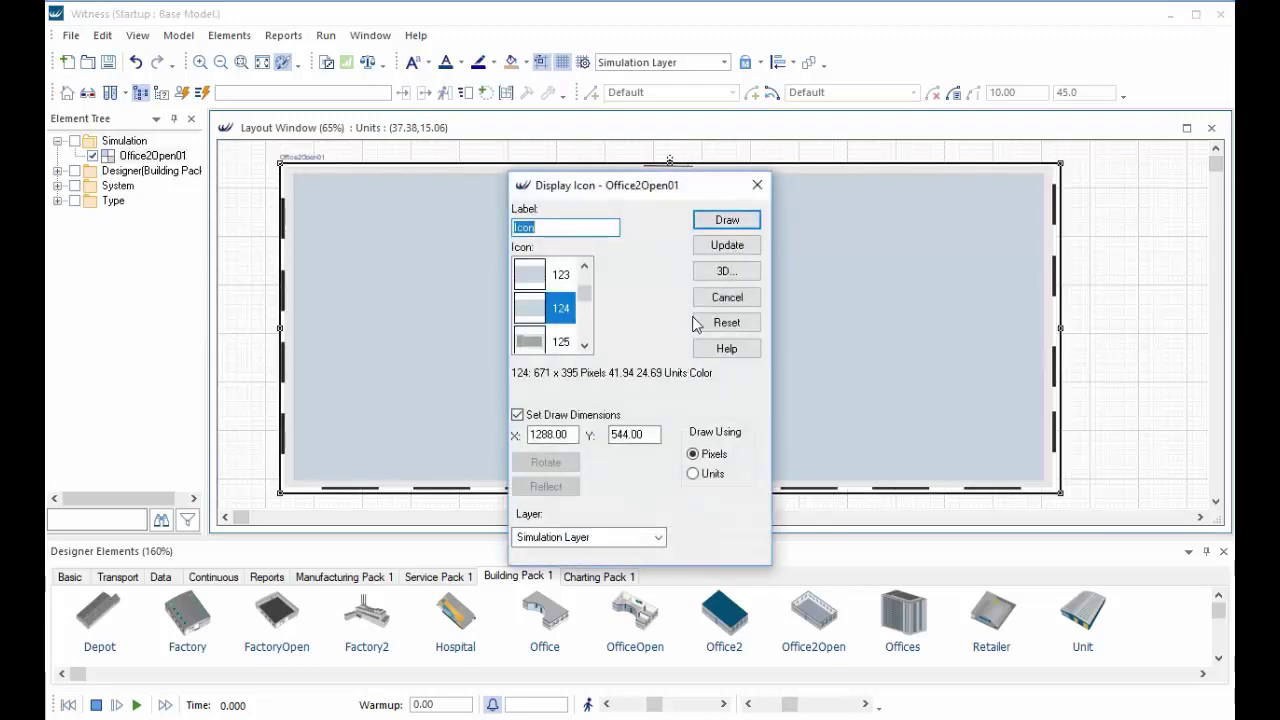
{"action": "mouse_move", "coordinate": [697, 193]}
{"action": "left_mouse_down"}
{"action": "mouse_move", "coordinate": [394, 215]}
{"action": "mouse_move", "coordinate": [422, 211]}
{"action": "left_mouse_up"}
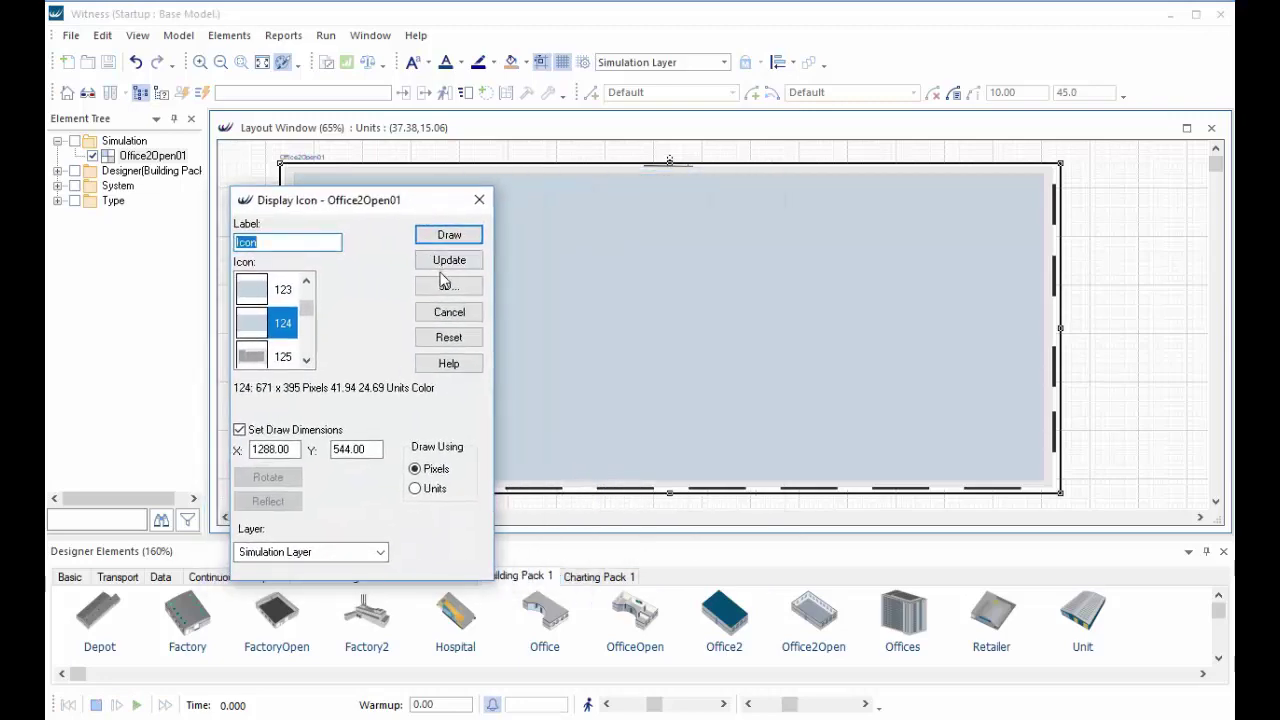
{"action": "left_click", "coordinate": [455, 288]}
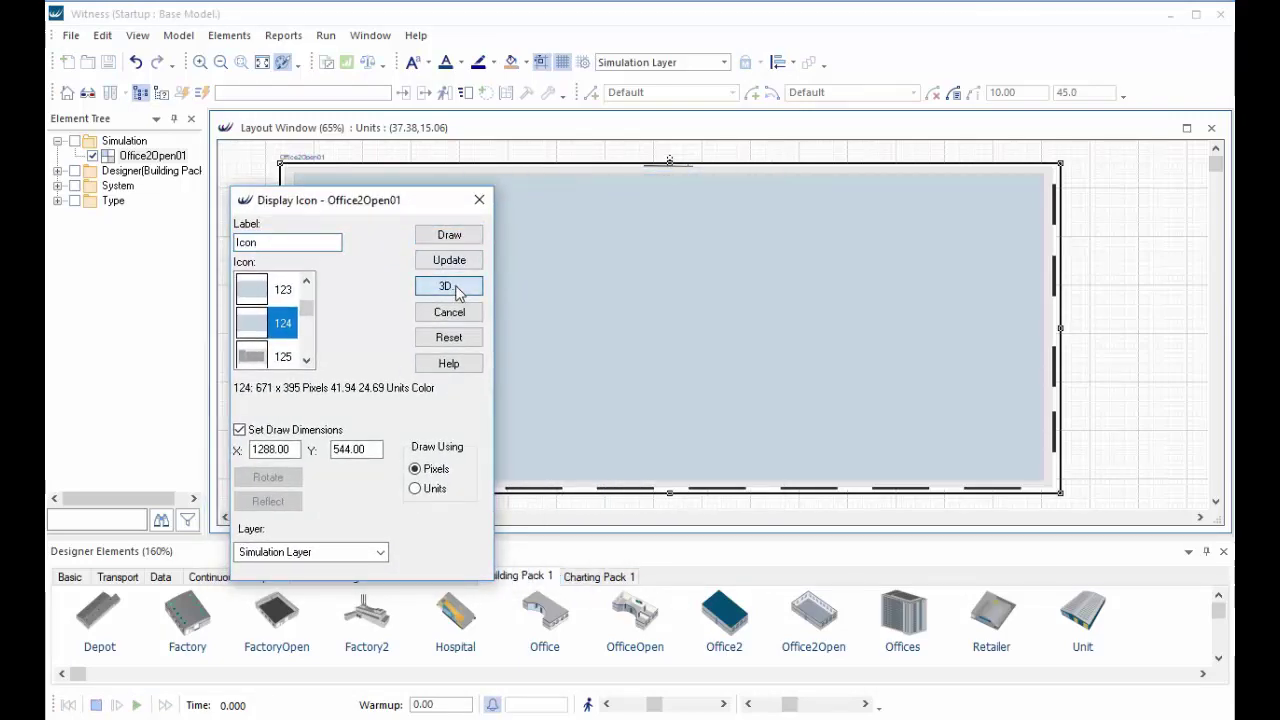
{"action": "left_click", "coordinate": [455, 288]}
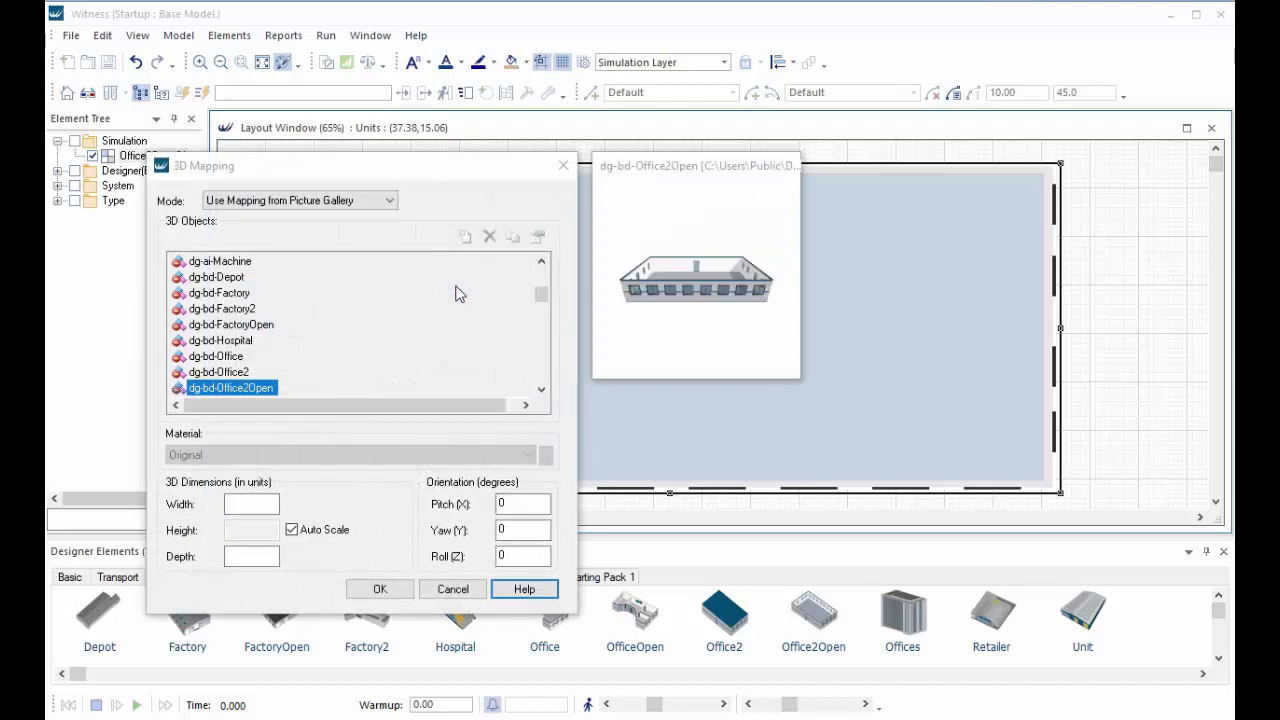
{"action": "left_click_drag", "start_coordinate": [500, 175], "coordinate": [510, 157]}
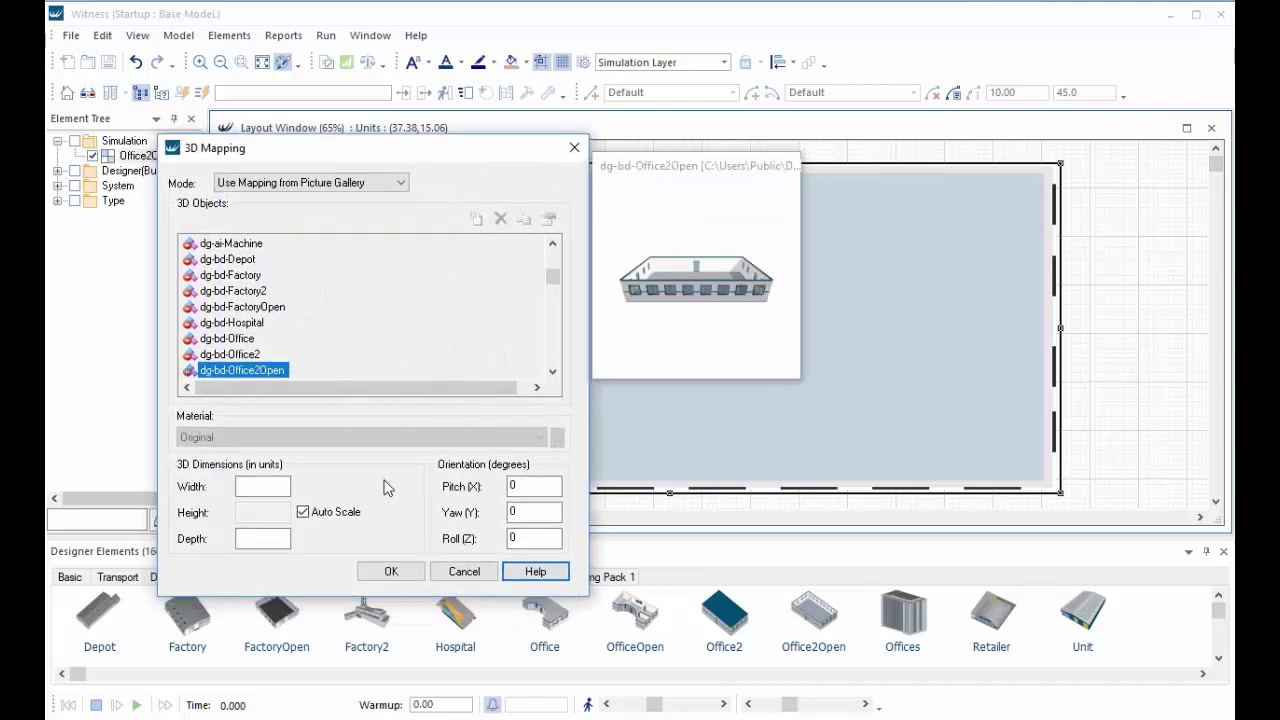
{"action": "left_click", "coordinate": [303, 513]}
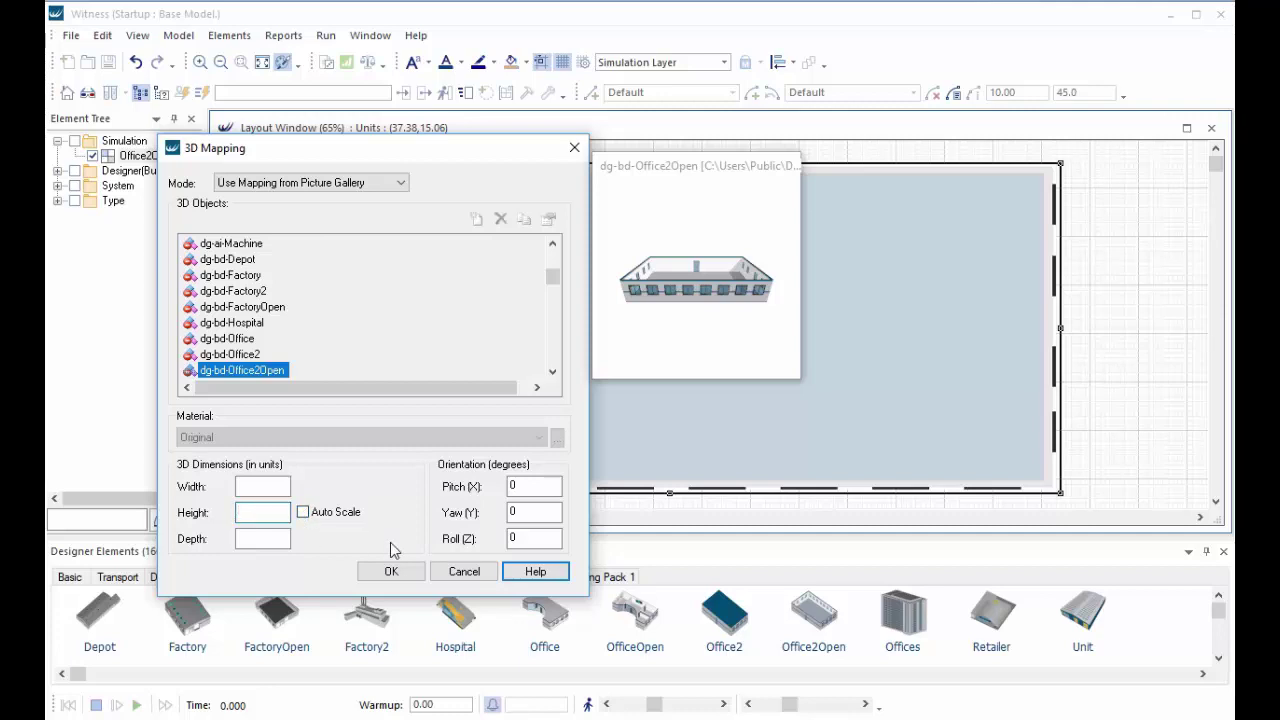
{"action": "type", "text": "3"}
{"action": "left_click", "coordinate": [389, 571]}
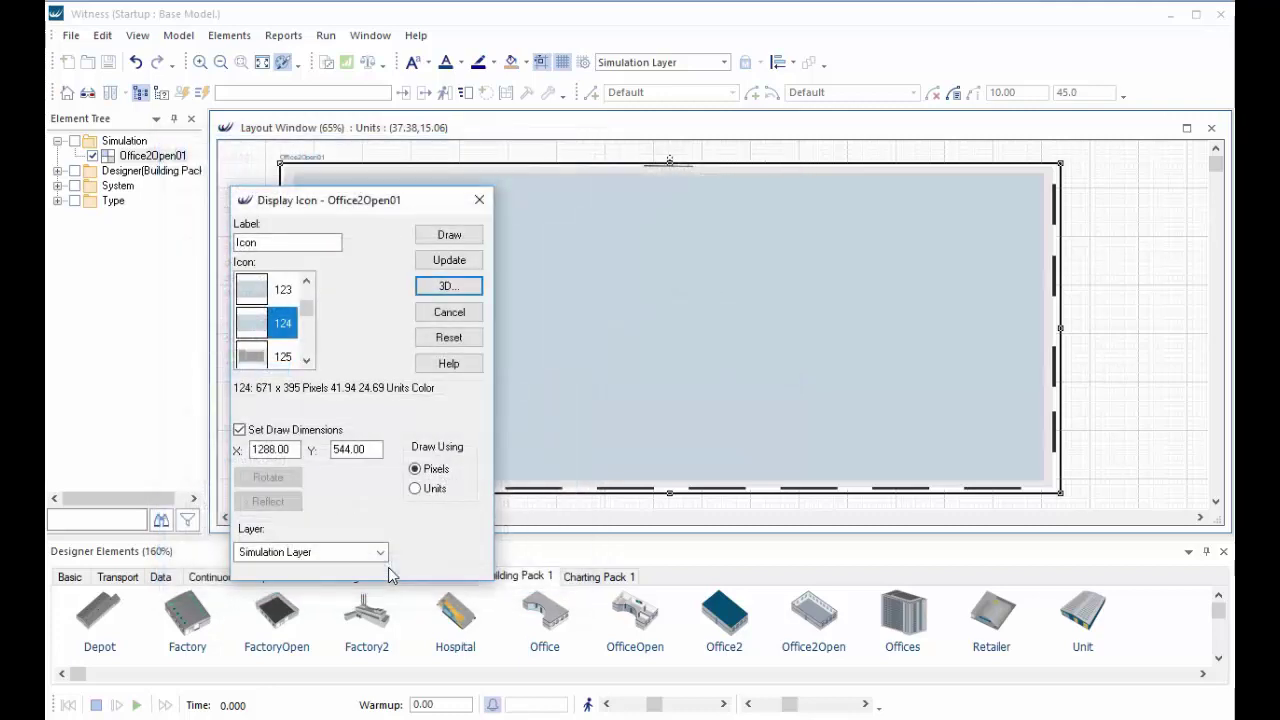
{"action": "left_click", "coordinate": [451, 260]}
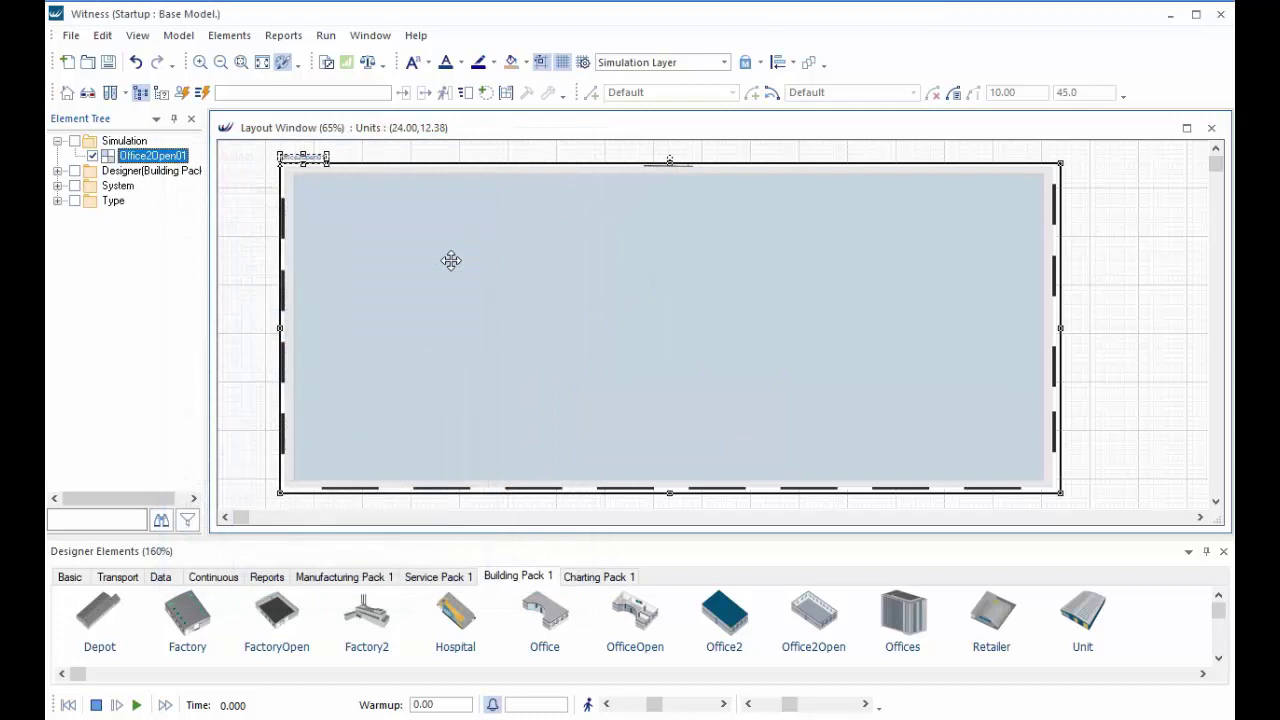
{"action": "left_click", "coordinate": [267, 287]}
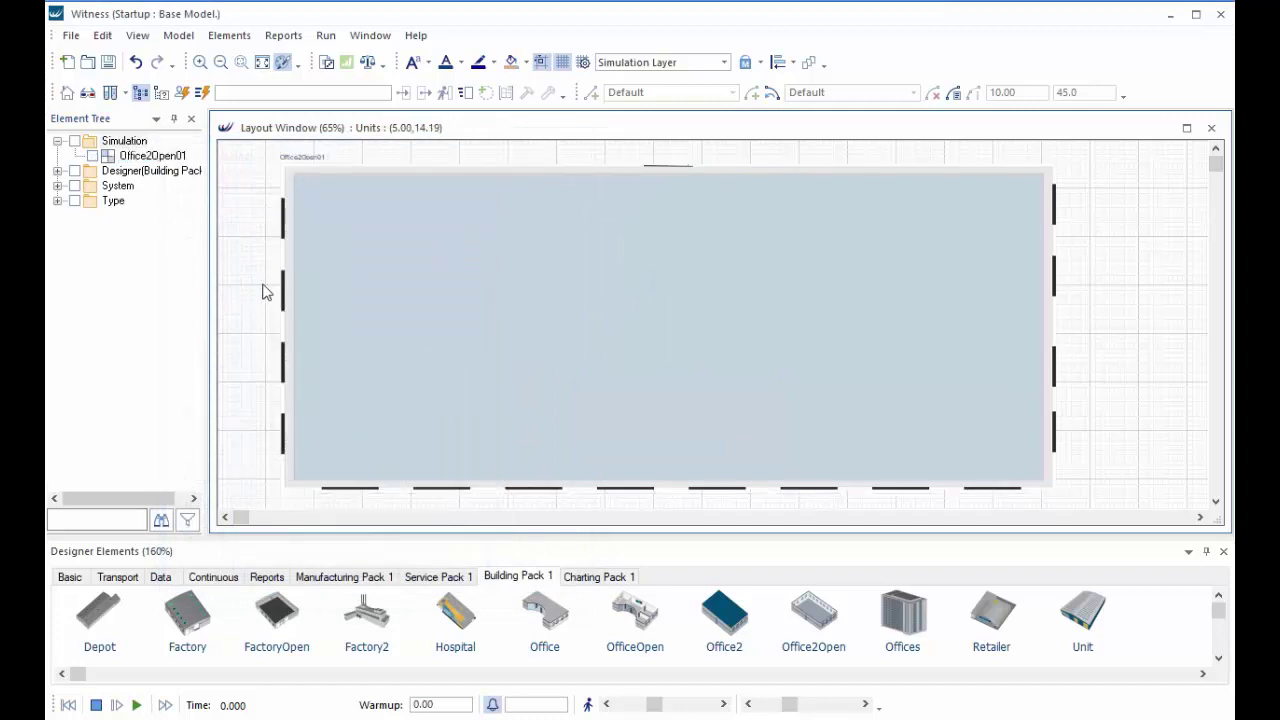
Examine the resized office building's wall height in a maximized 3D view from different angles
{"action": "left_click", "coordinate": [87, 92]}
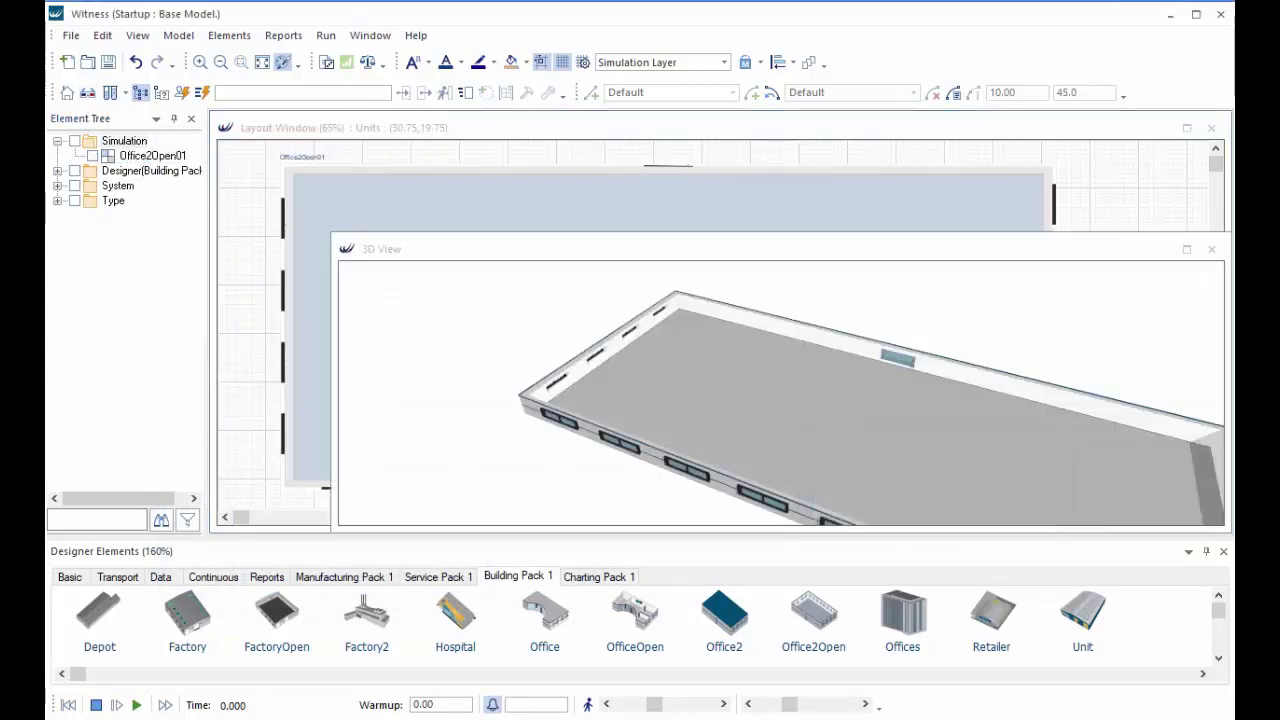
{"action": "left_click", "coordinate": [1187, 250]}
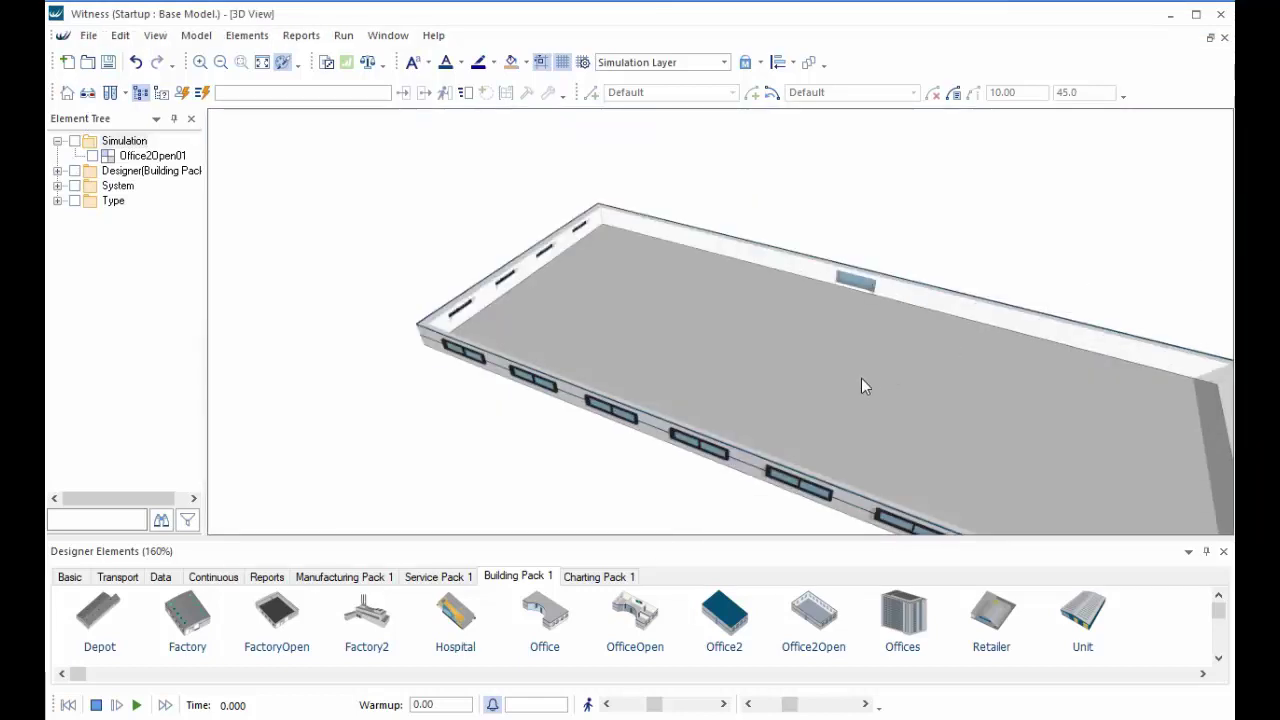
{"action": "left_click_drag", "start_coordinate": [831, 384], "coordinate": [1012, 435]}
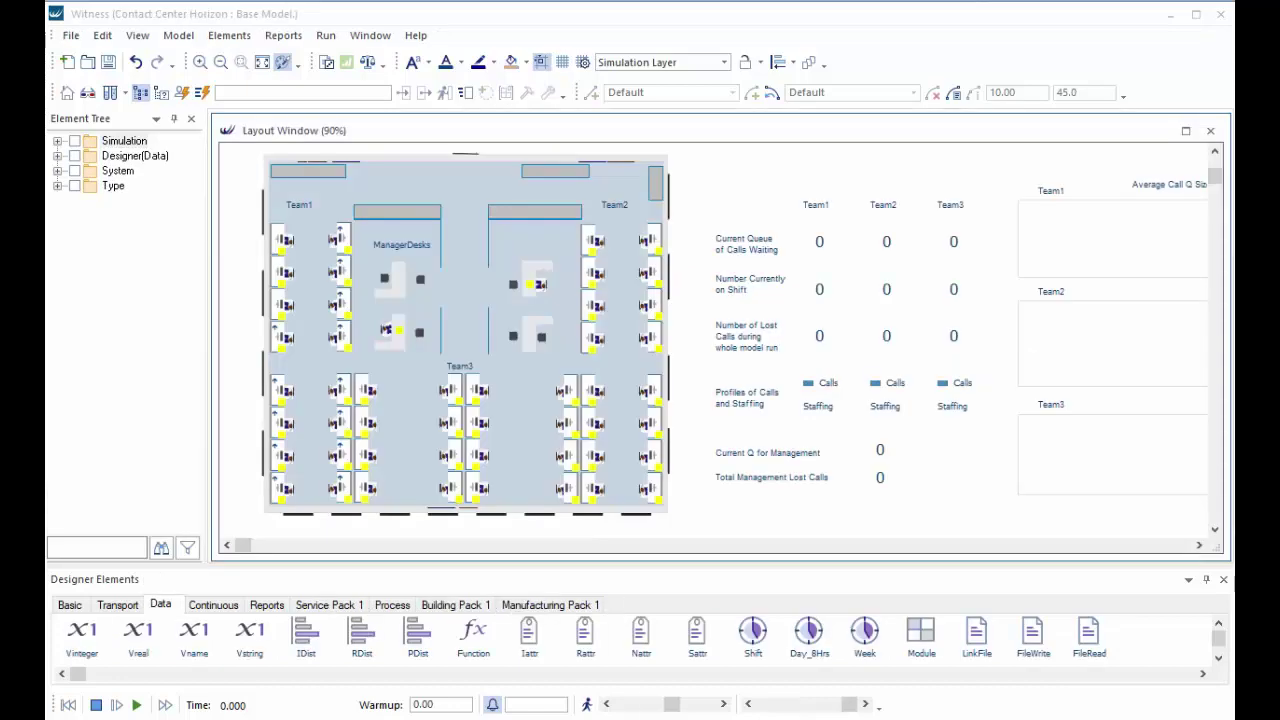
Review the 3D mapping height of the office building's icon in the contact center model
{"action": "right_click", "coordinate": [471, 194]}
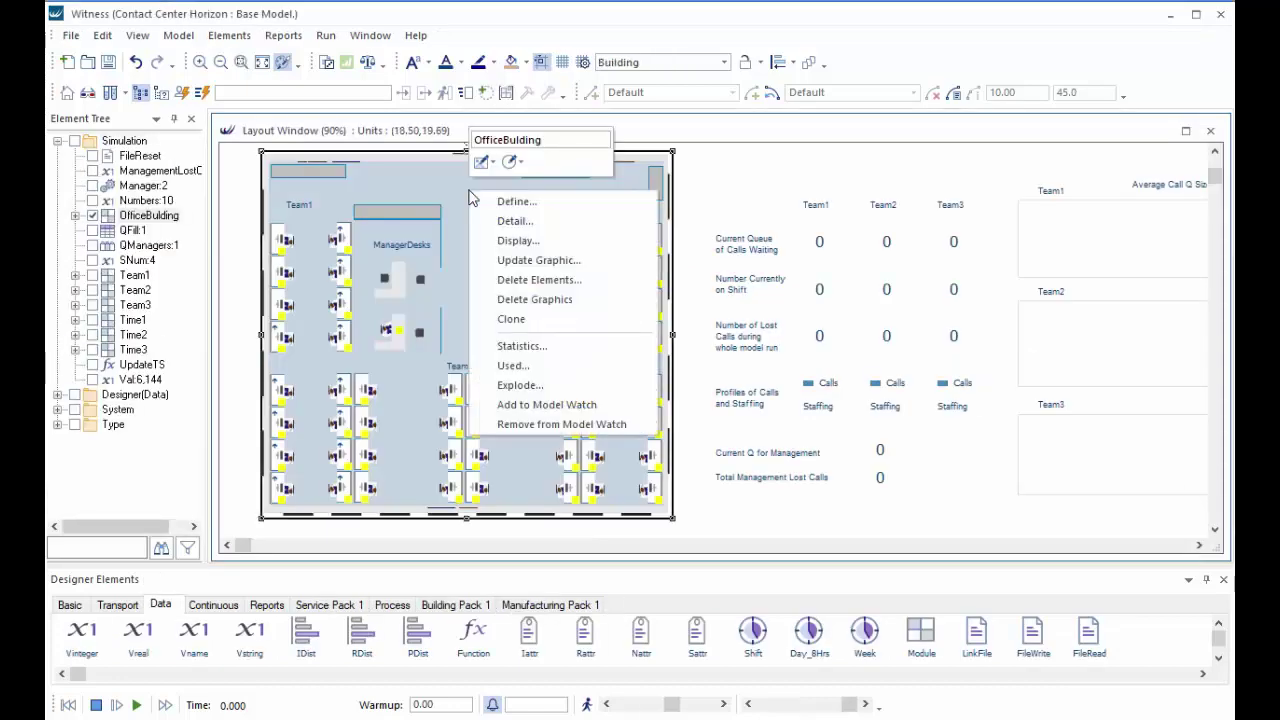
{"action": "left_click", "coordinate": [518, 240]}
{"action": "left_click", "coordinate": [725, 273]}
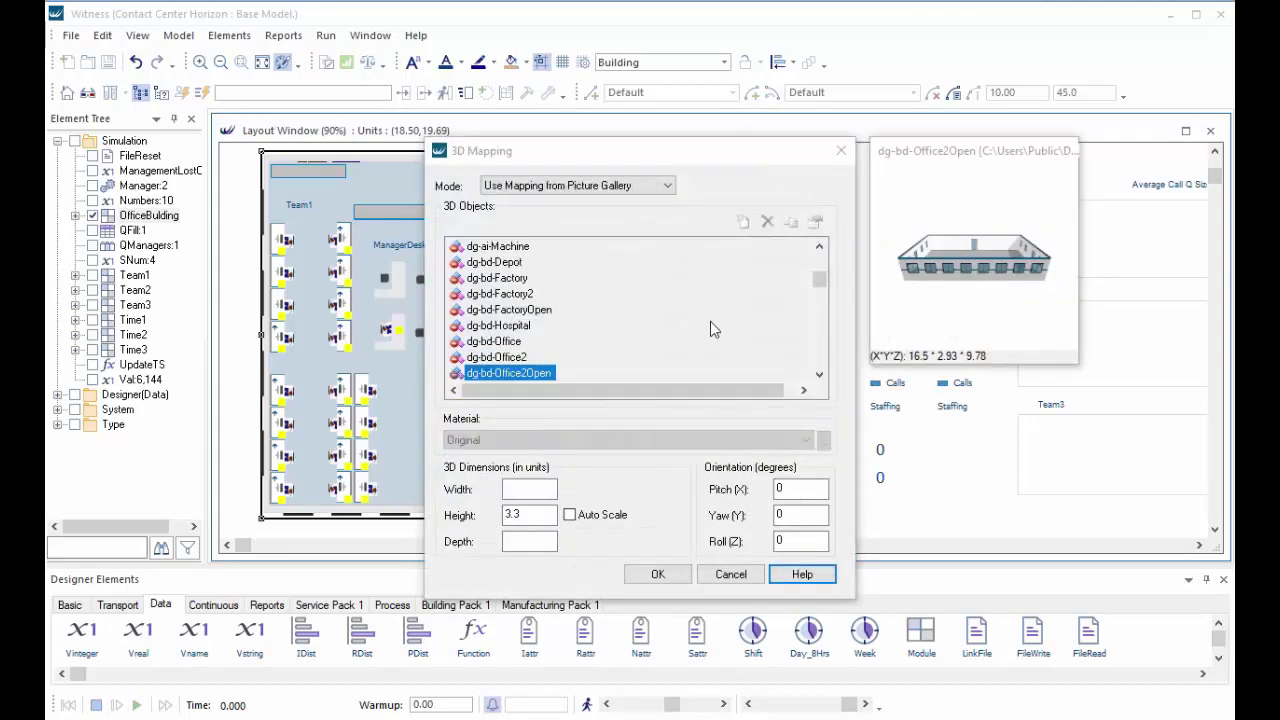
{"action": "left_click", "coordinate": [526, 516]}
{"action": "left_click", "coordinate": [657, 574]}
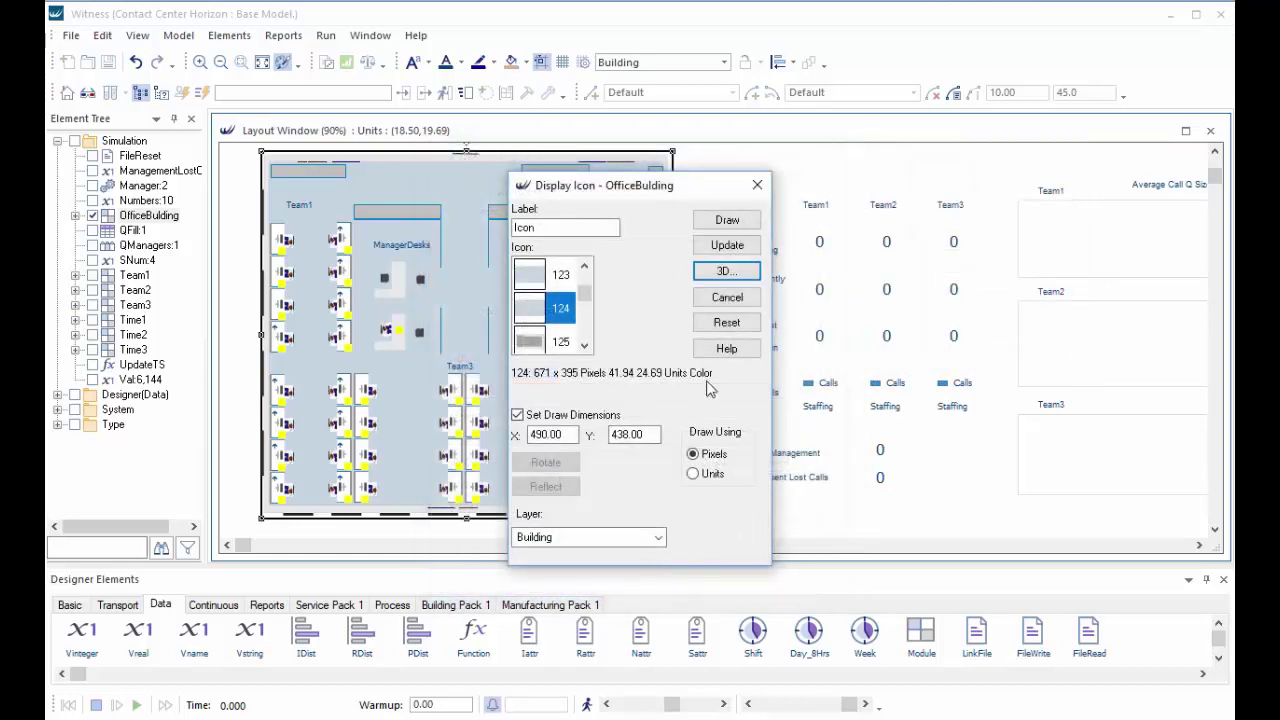
{"action": "left_click", "coordinate": [728, 247]}
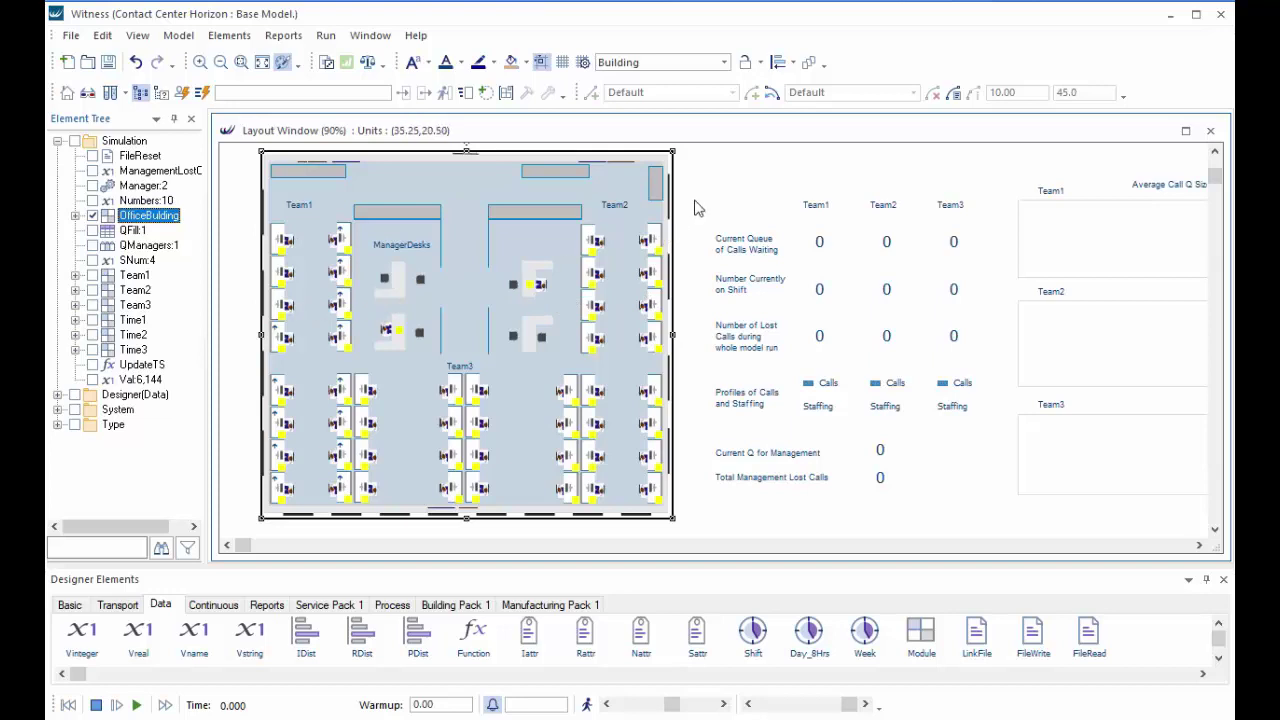
Make the Building layer non-selectable in the model's layer settings
{"action": "left_click", "coordinate": [722, 64]}
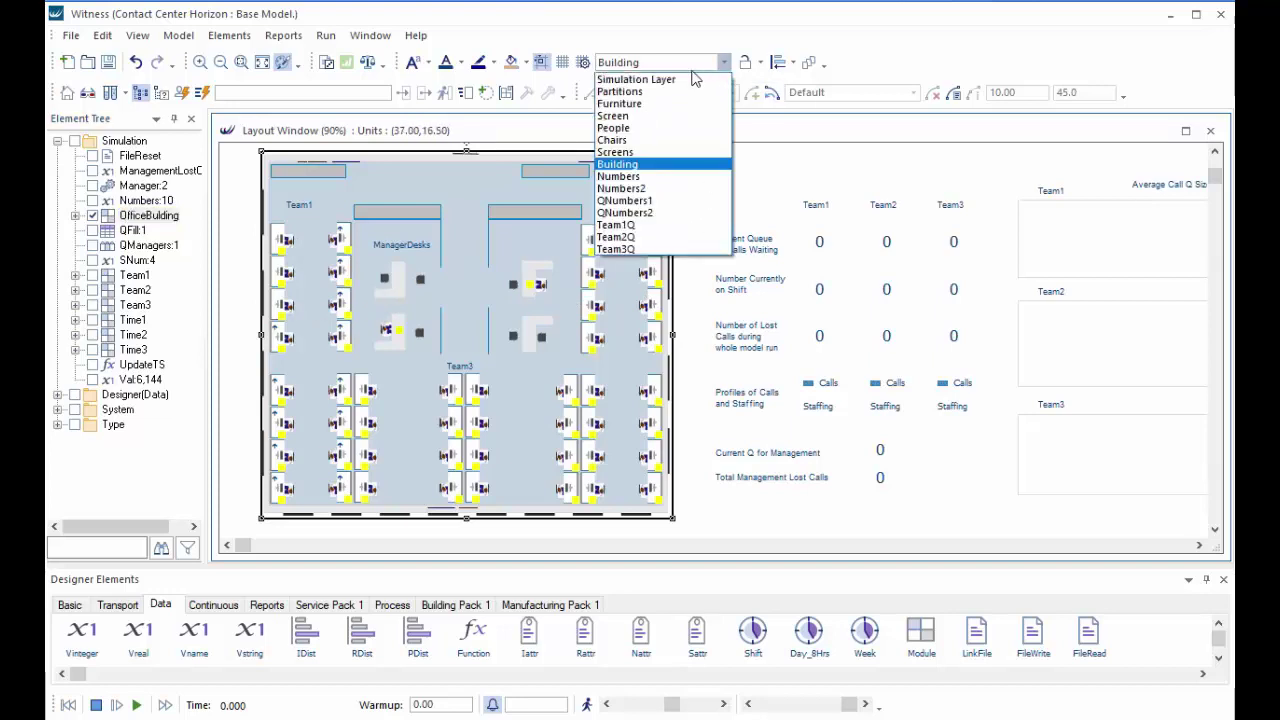
{"action": "left_click", "coordinate": [637, 166]}
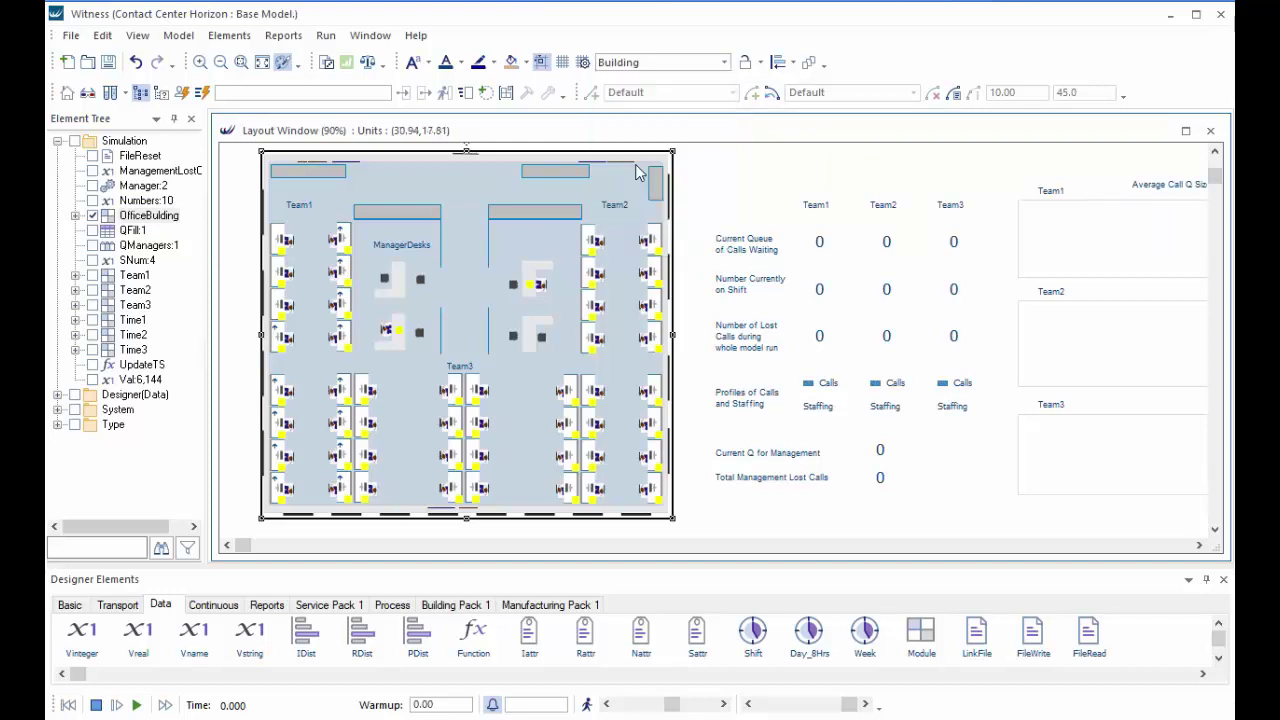
{"action": "left_click", "coordinate": [716, 173]}
{"action": "left_click", "coordinate": [137, 35]}
{"action": "left_click", "coordinate": [270, 375]}
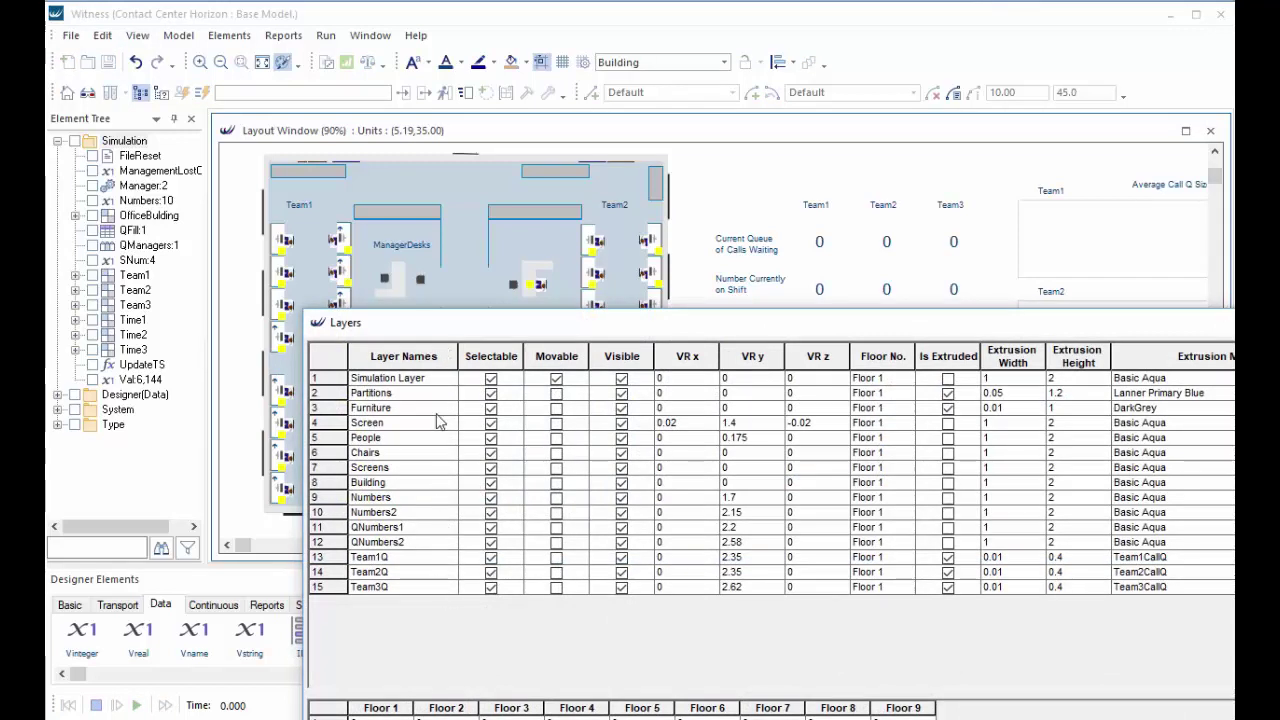
{"action": "left_click", "coordinate": [491, 484]}
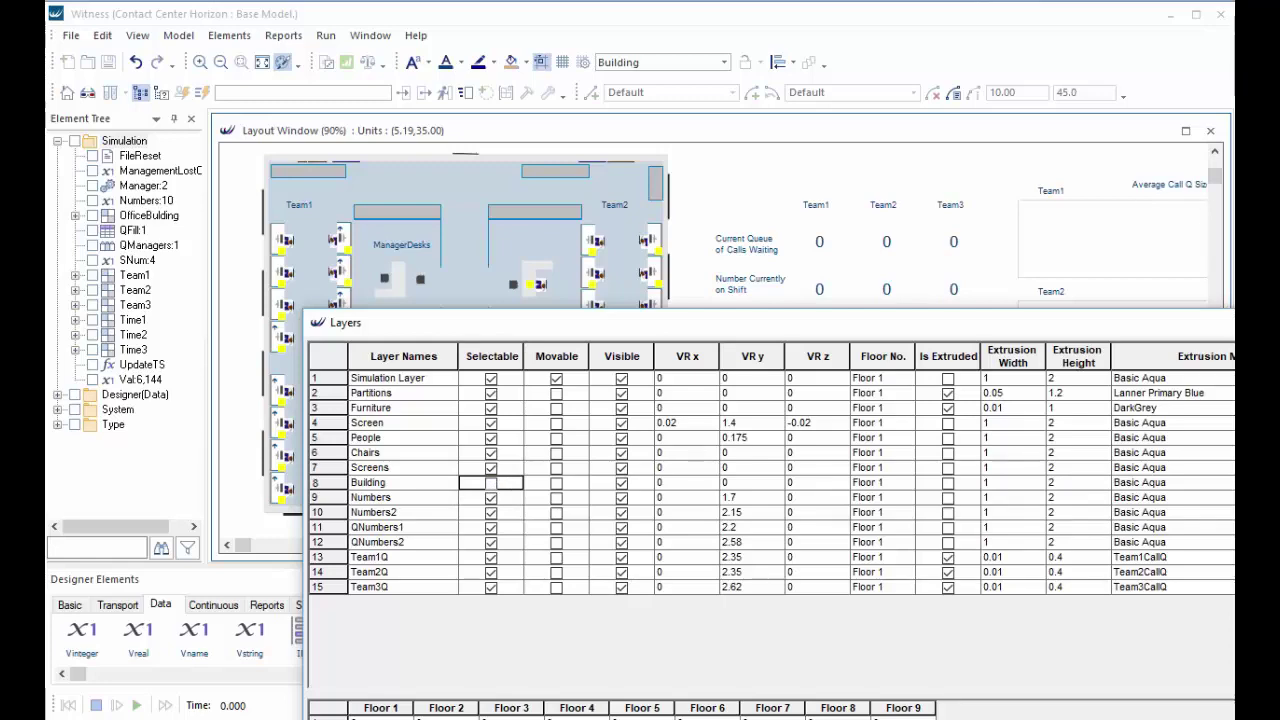
{"action": "key", "text": "Escape"}
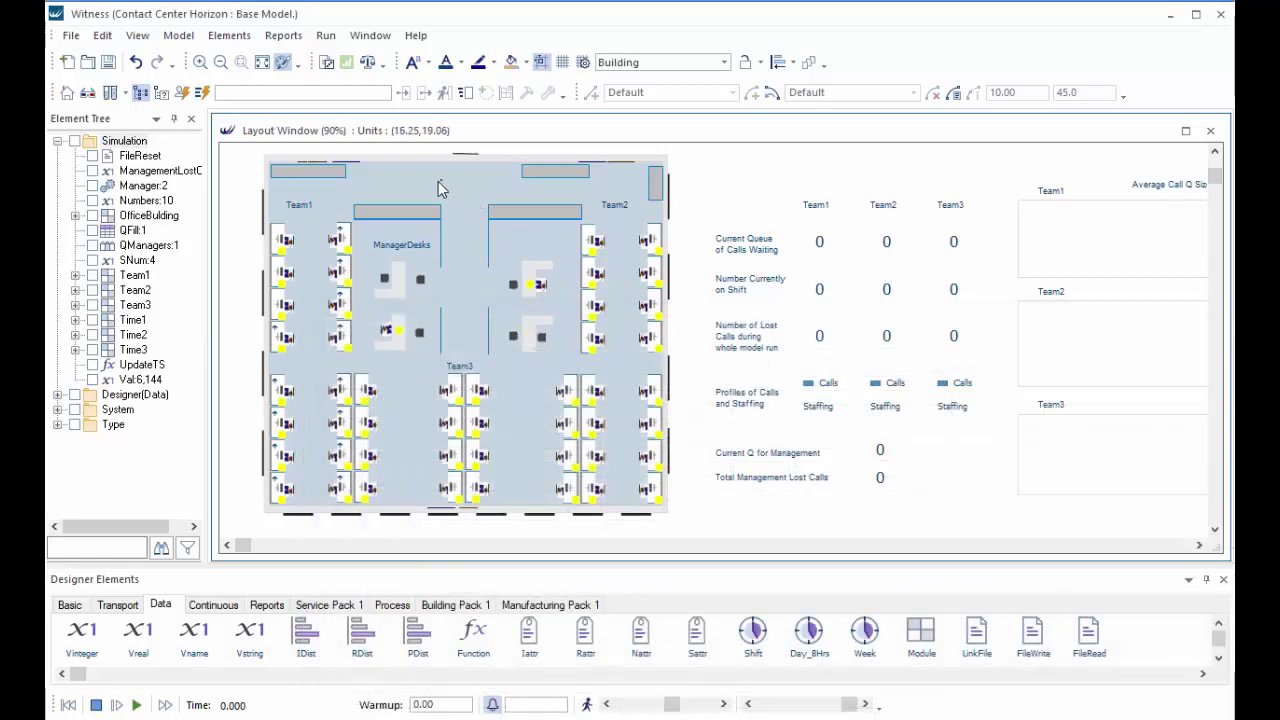
Test selection in the layout on a furniture block, a Team2 desk element and the office building's floor
{"action": "left_click", "coordinate": [388, 220]}
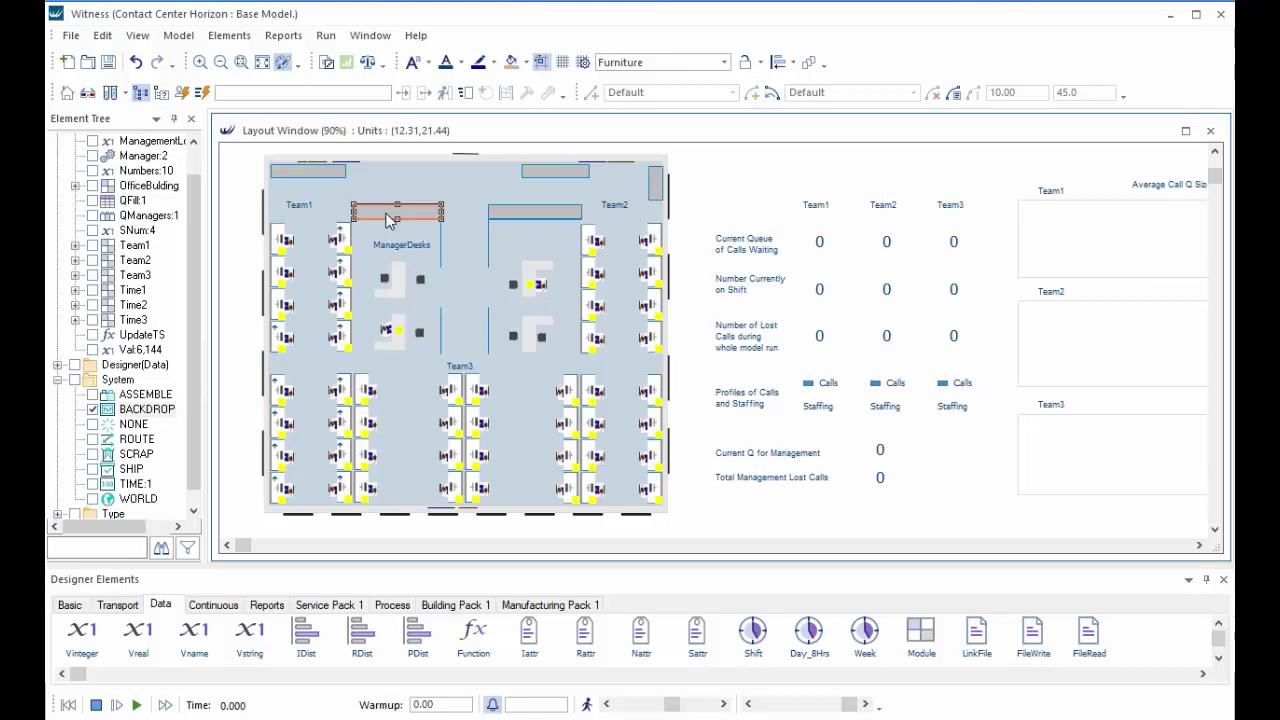
{"action": "left_click", "coordinate": [594, 251]}
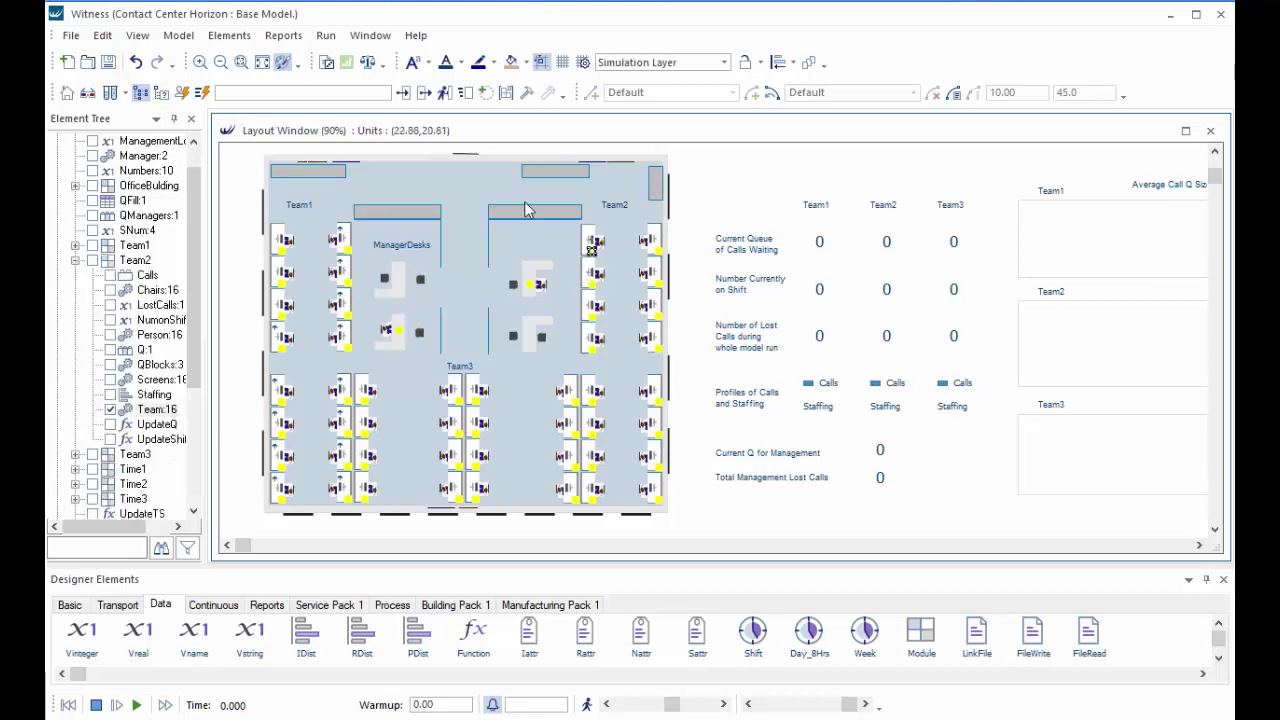
{"action": "left_click", "coordinate": [472, 200]}
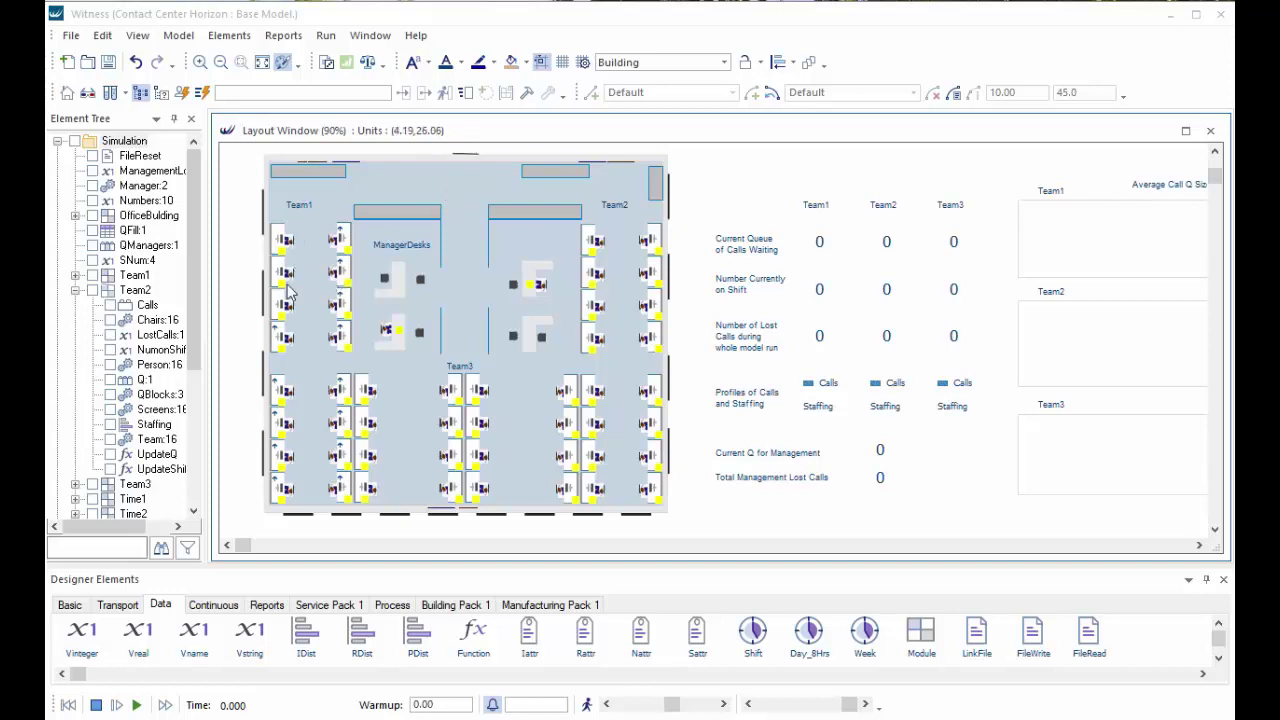
Select the grey furniture blocks in the upper part of the office one by one to check their layer
{"action": "left_click", "coordinate": [323, 178]}
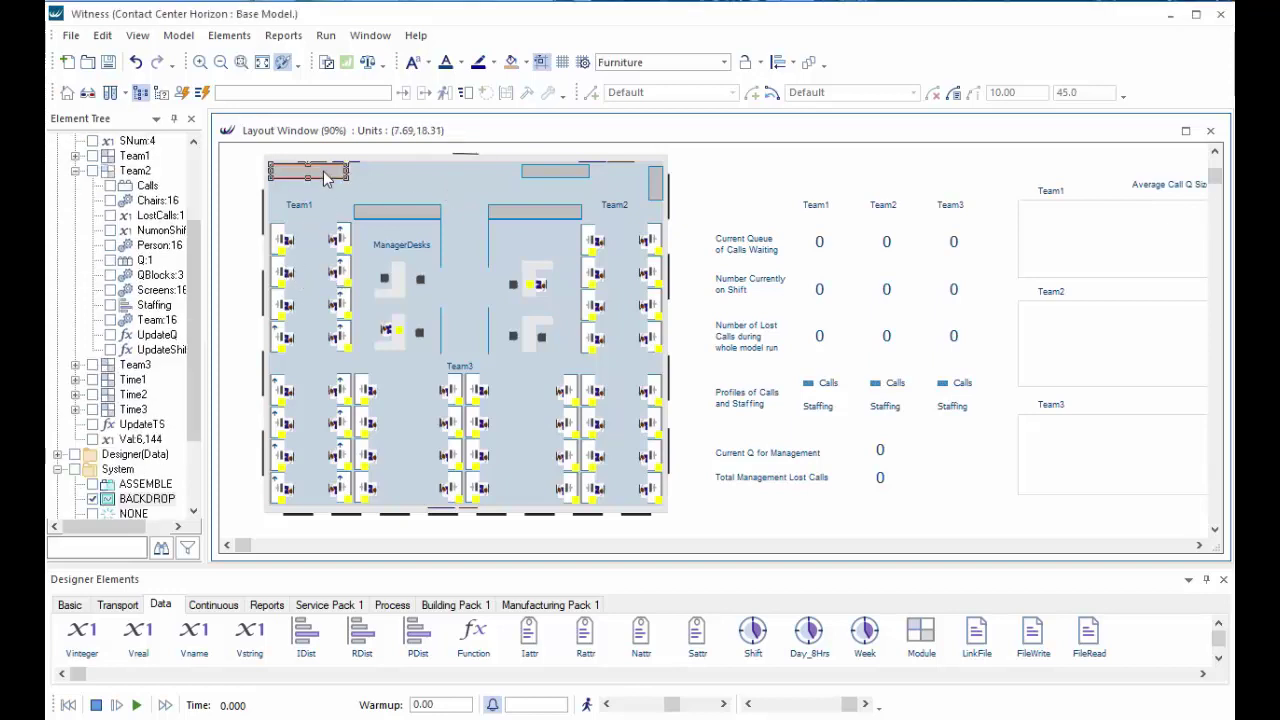
{"action": "left_click", "coordinate": [388, 215]}
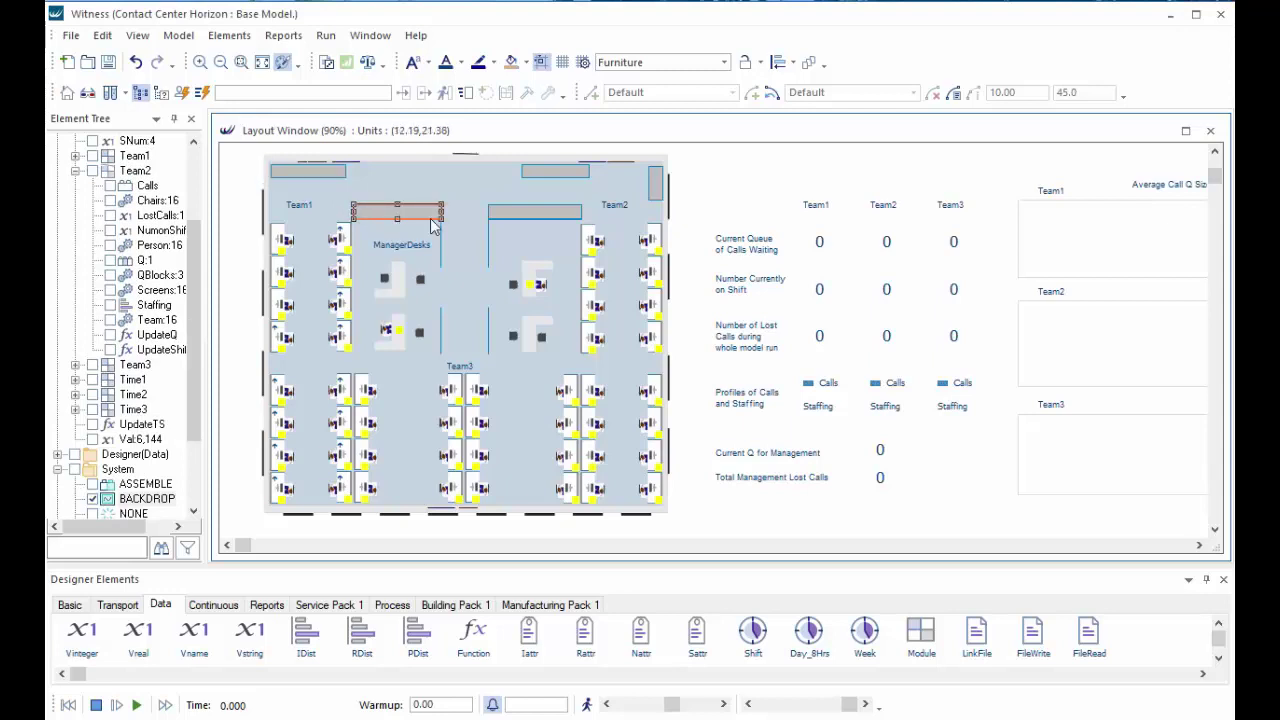
{"action": "left_click", "coordinate": [497, 214]}
{"action": "left_click", "coordinate": [565, 172]}
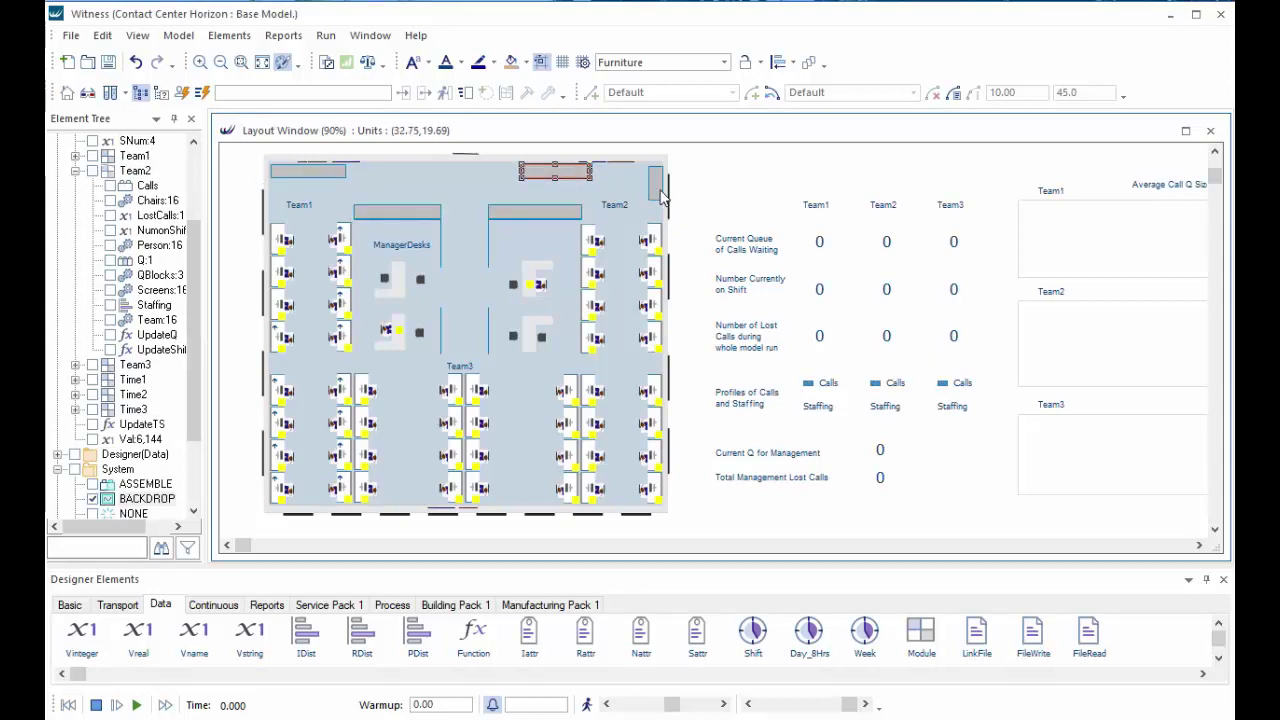
{"action": "left_click", "coordinate": [656, 195]}
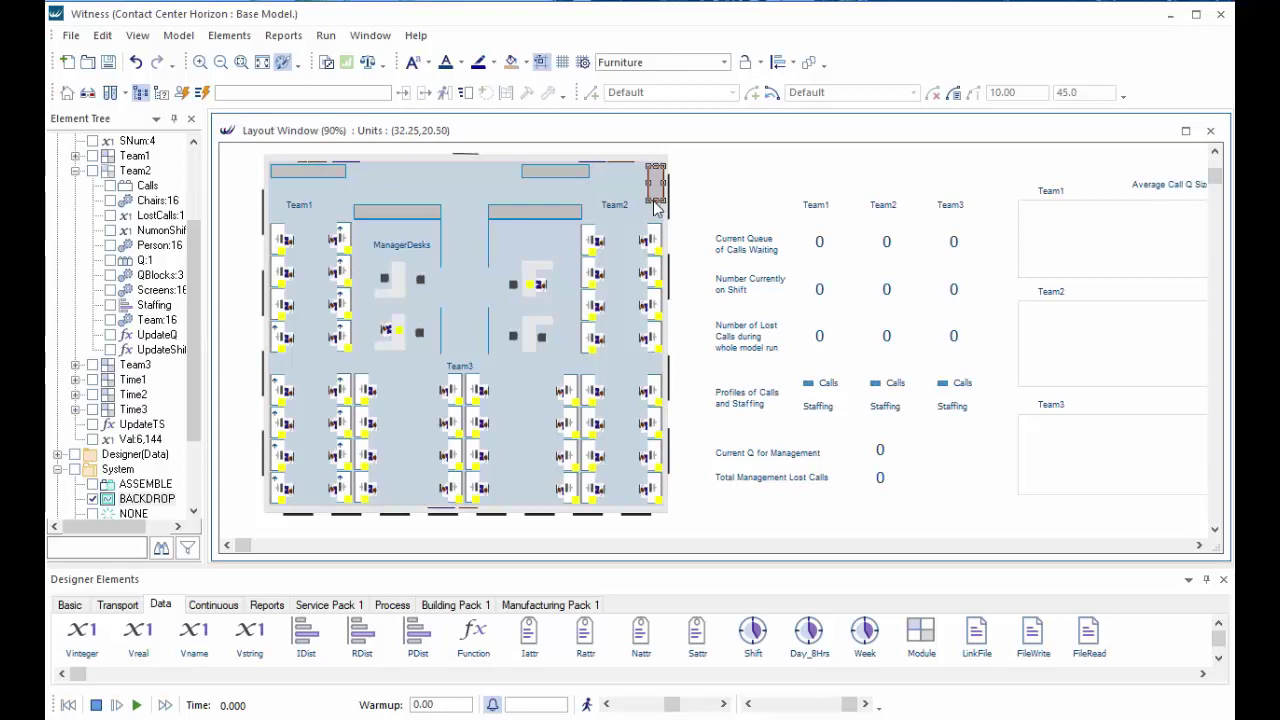
Select the partition lines beside the manager desks one by one to check their layer, and clear the selection
{"action": "left_click", "coordinate": [487, 252]}
{"action": "left_click", "coordinate": [441, 263]}
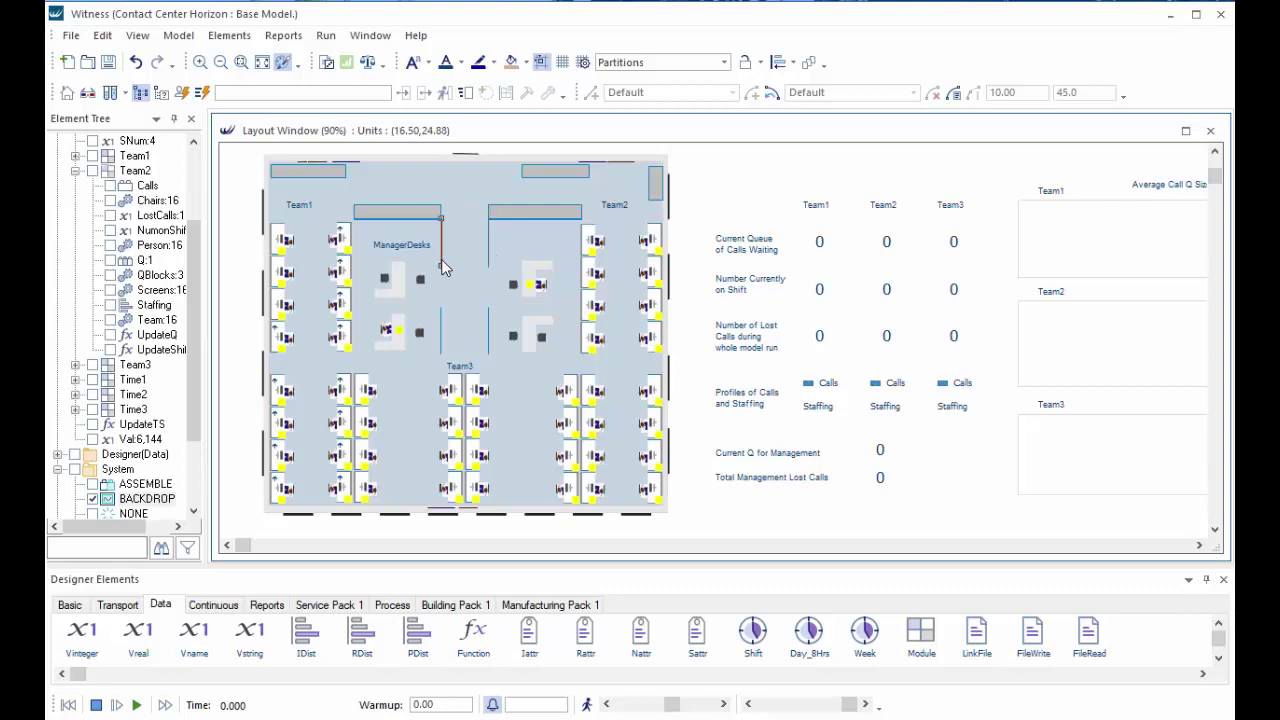
{"action": "left_click_drag", "start_coordinate": [445, 336], "coordinate": [446, 336]}
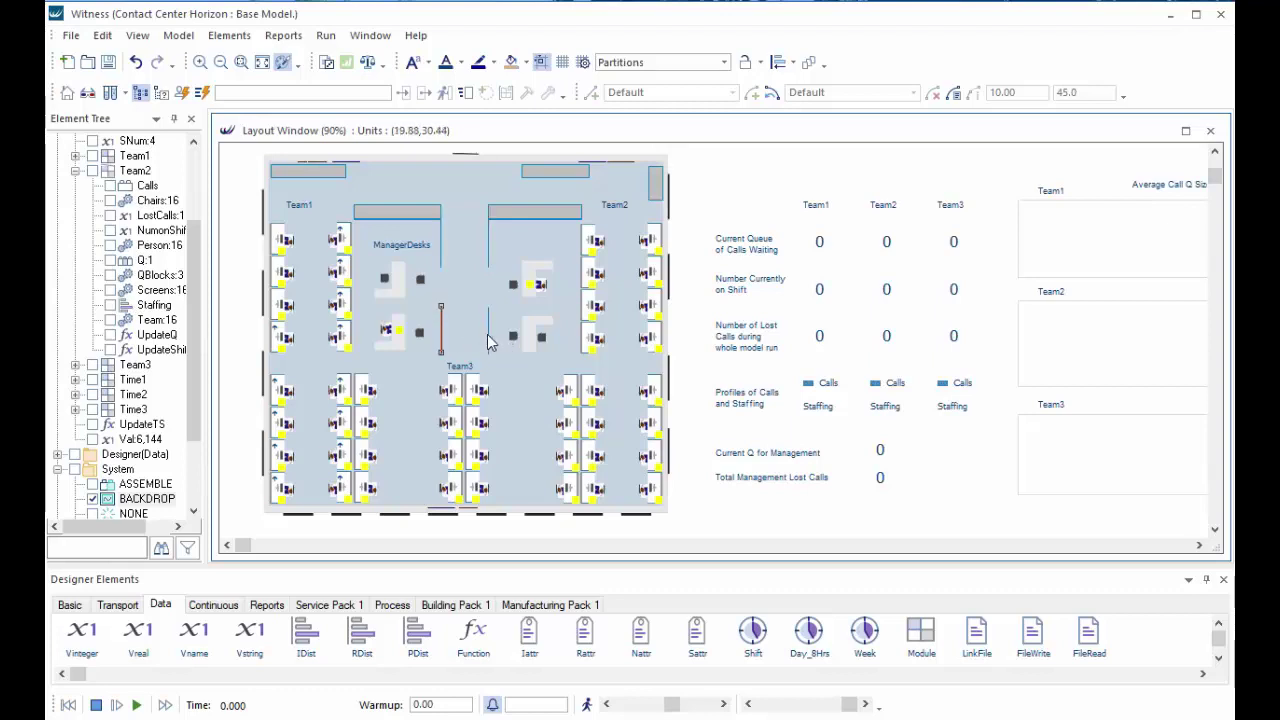
{"action": "left_click", "coordinate": [488, 337]}
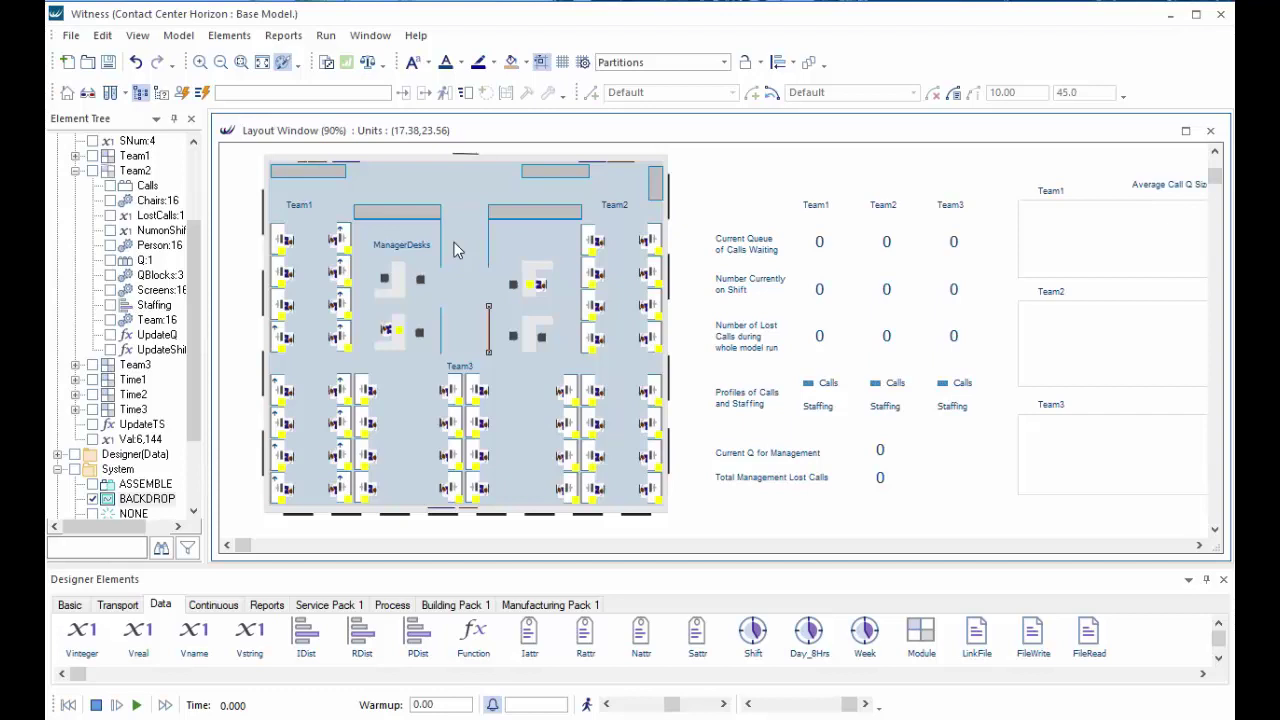
{"action": "left_click", "coordinate": [705, 203]}
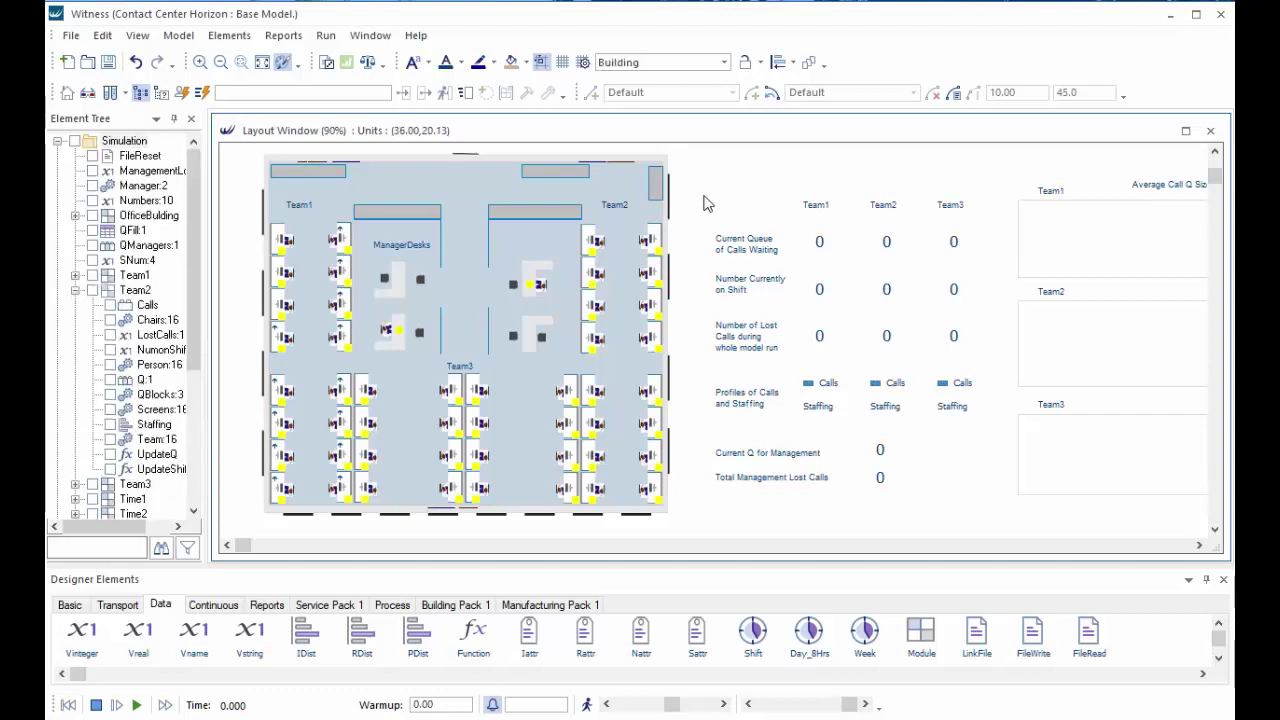
Compare the layers of the furniture blocks and the two upper partition lines around the manager desks
{"action": "left_click", "coordinate": [655, 184]}
{"action": "left_click", "coordinate": [563, 214]}
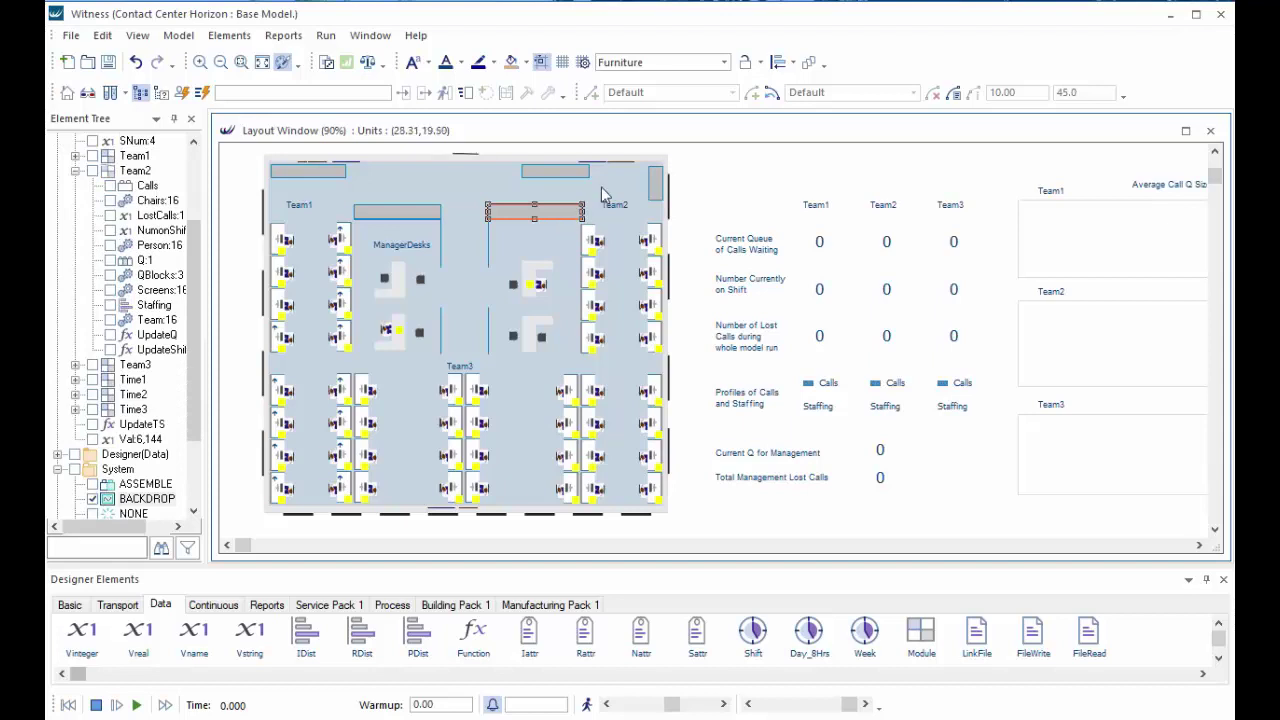
{"action": "left_click", "coordinate": [555, 180]}
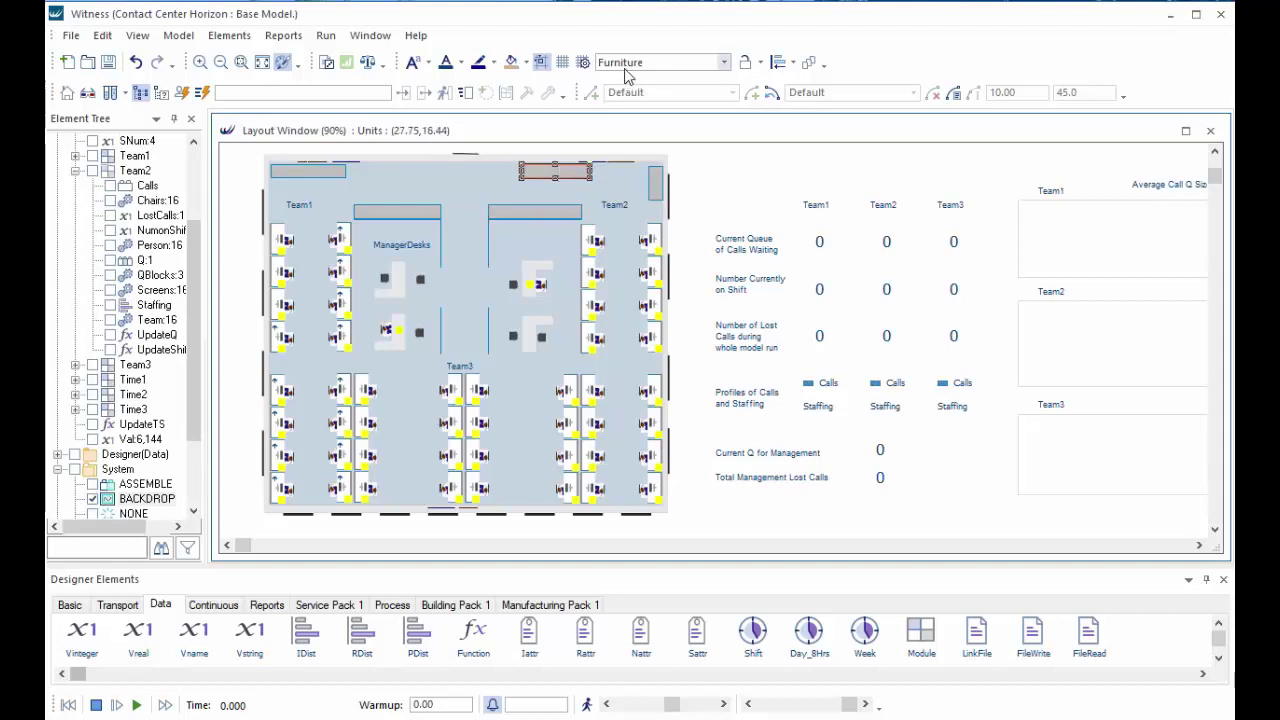
{"action": "left_click", "coordinate": [545, 218]}
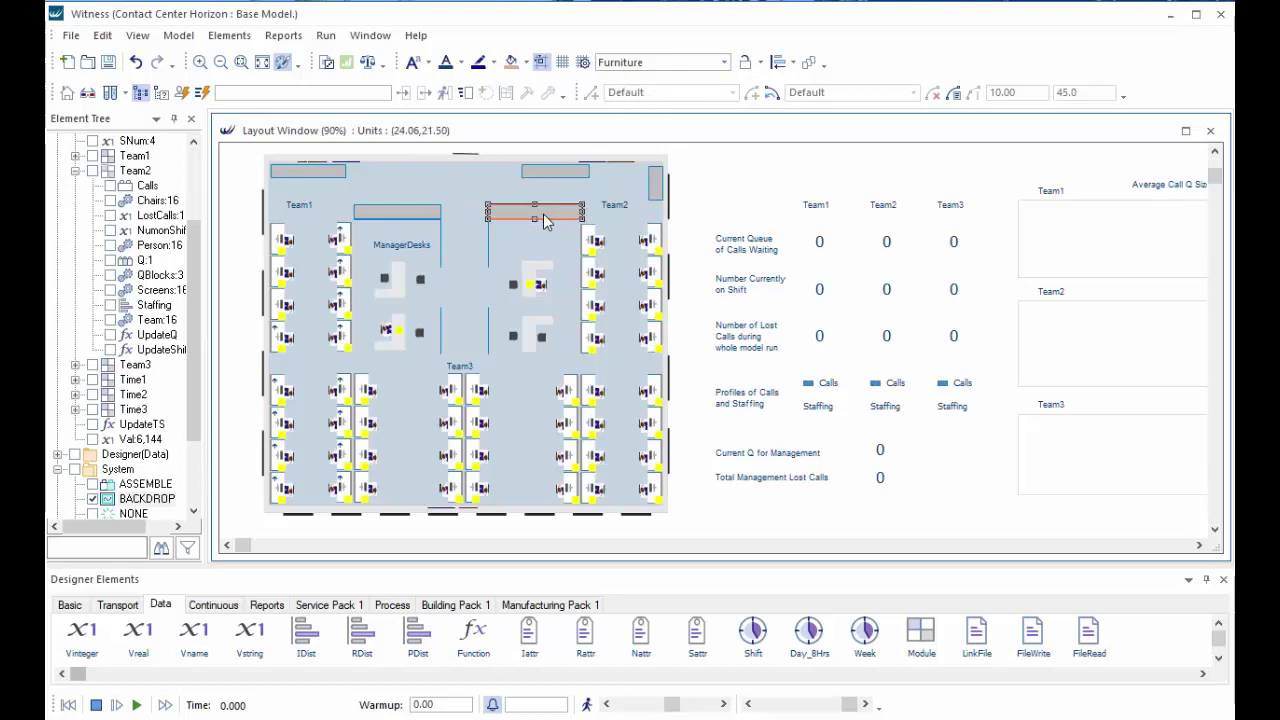
{"action": "left_click", "coordinate": [420, 218]}
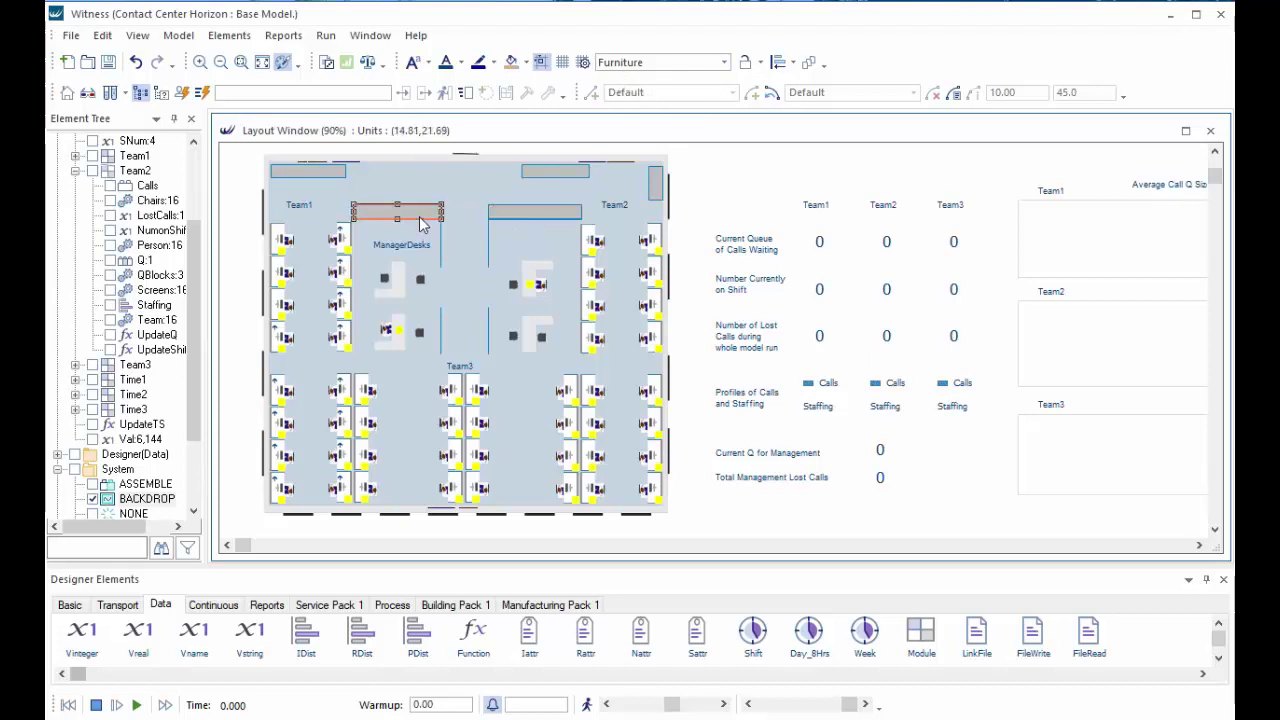
{"action": "left_click", "coordinate": [441, 254]}
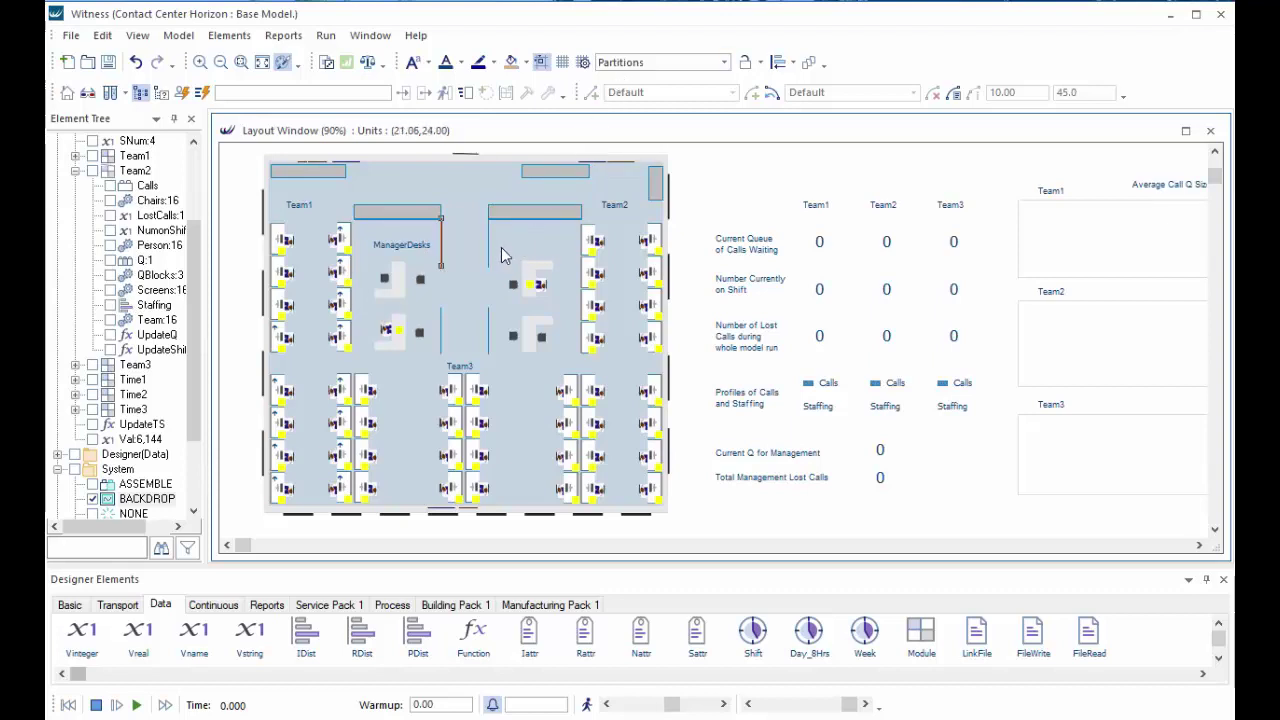
{"action": "left_click", "coordinate": [489, 258]}
Review the extrusion width, height and material of the Partitions and Furniture layers in the model's layer settings
{"action": "left_click", "coordinate": [137, 35]}
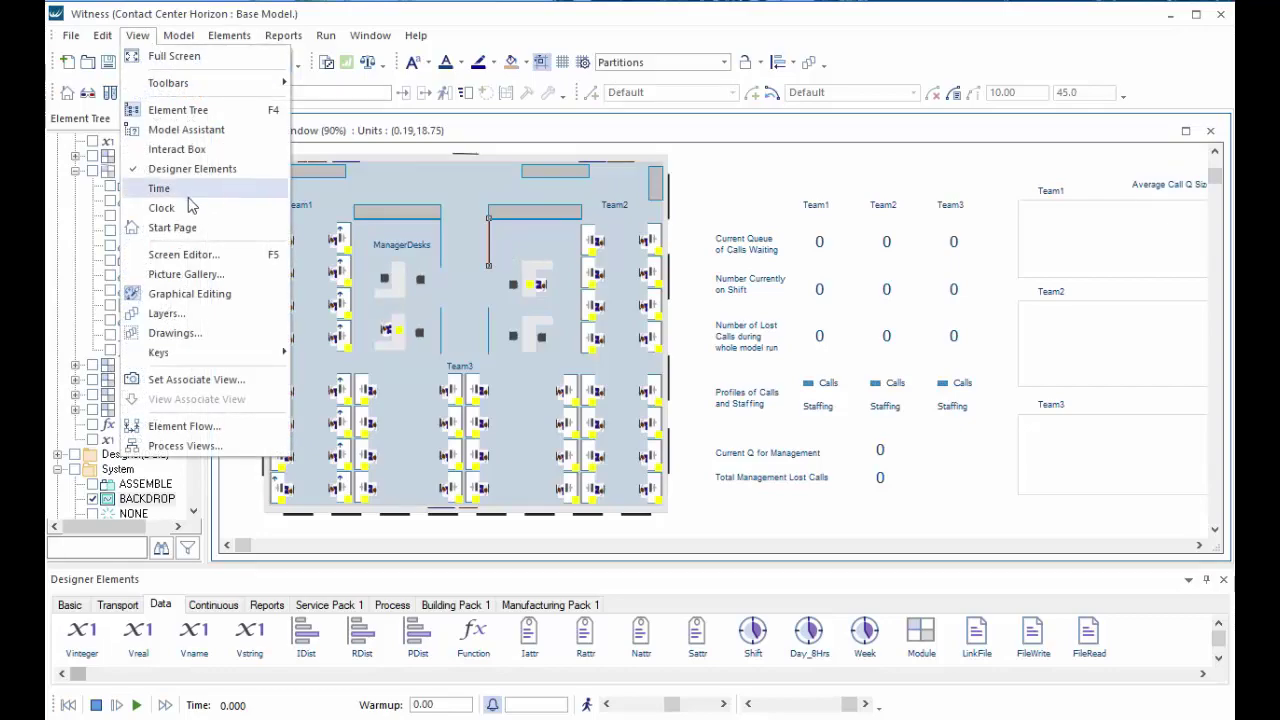
{"action": "left_click", "coordinate": [168, 313]}
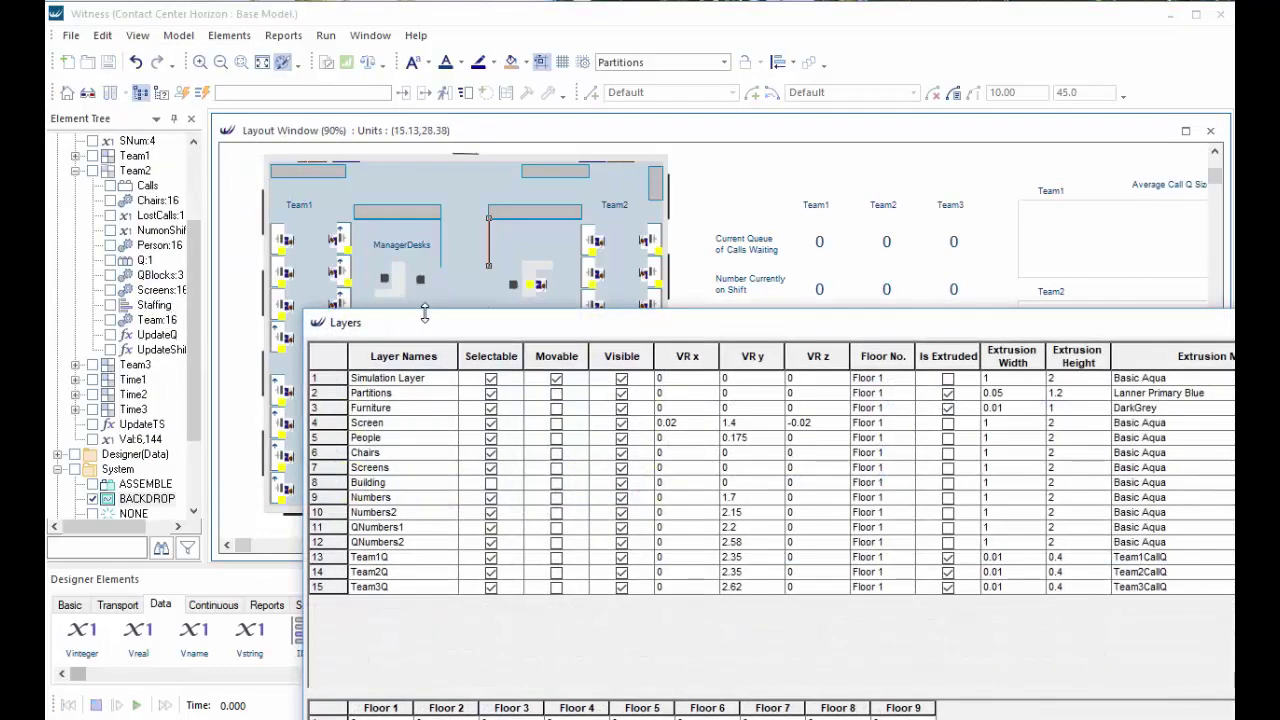
{"action": "left_click_drag", "start_coordinate": [425, 315], "coordinate": [218, 172]}
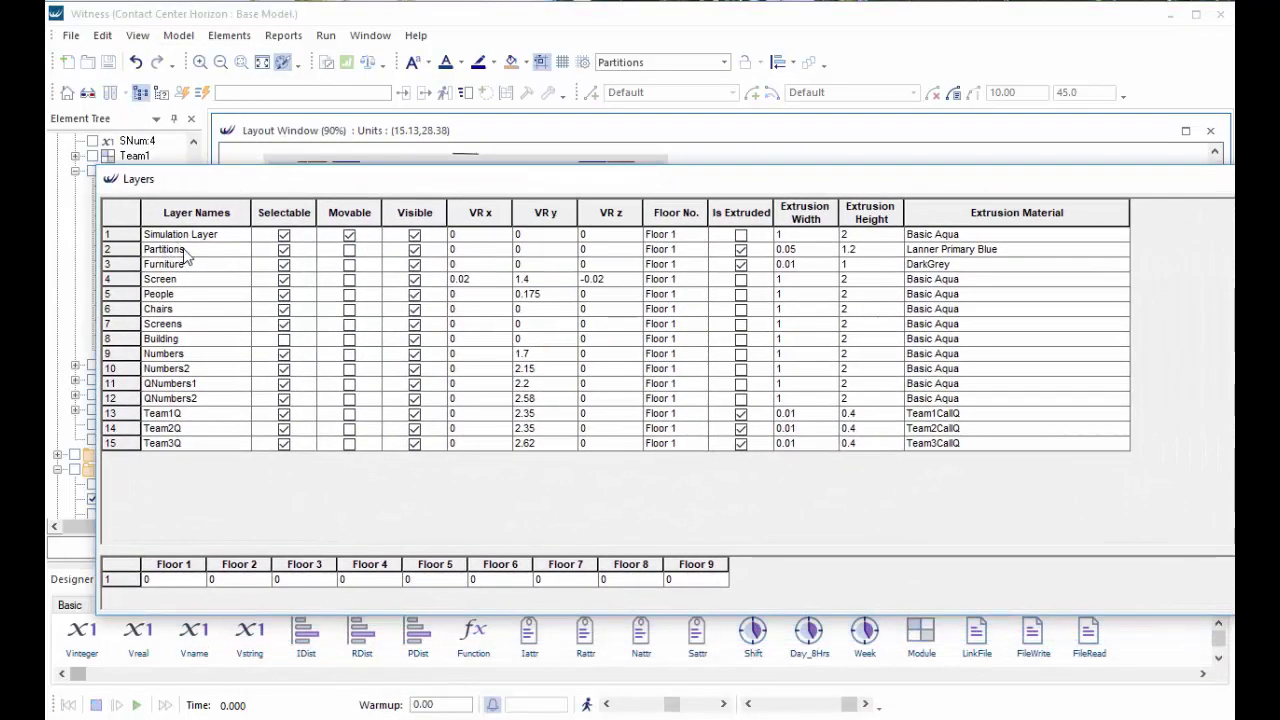
{"action": "left_click", "coordinate": [741, 264]}
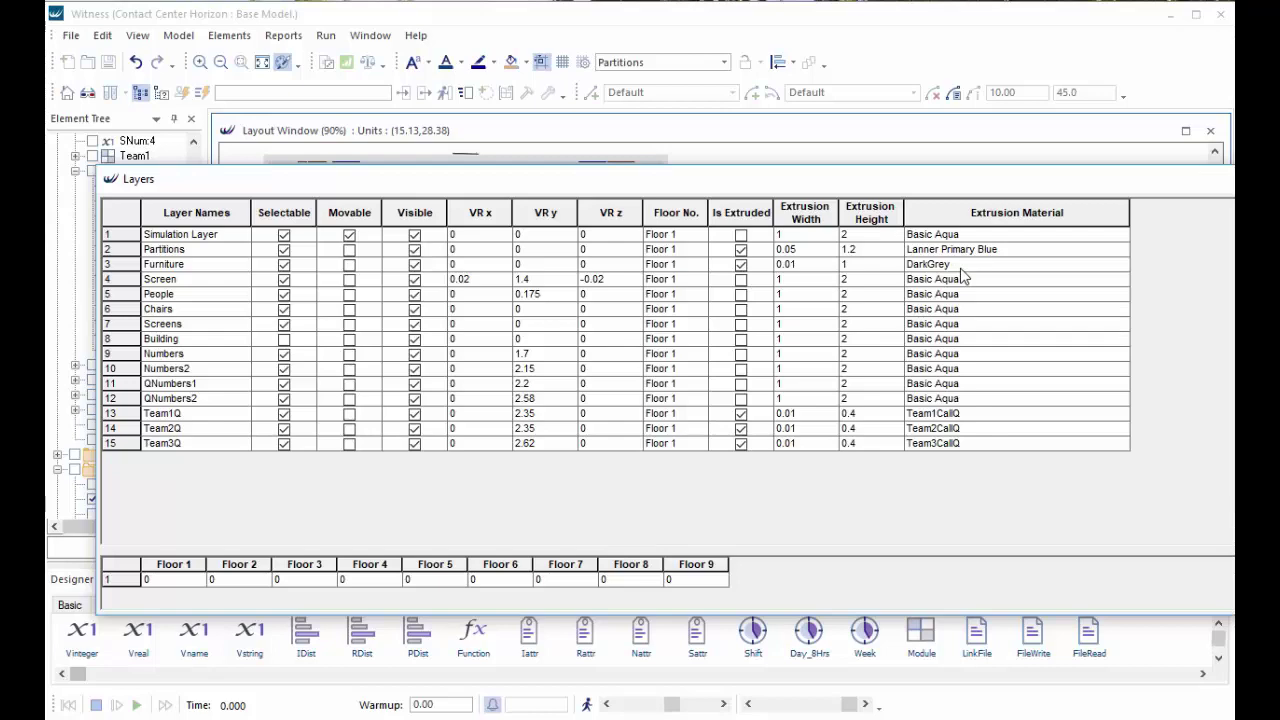
{"action": "key", "text": "Escape"}
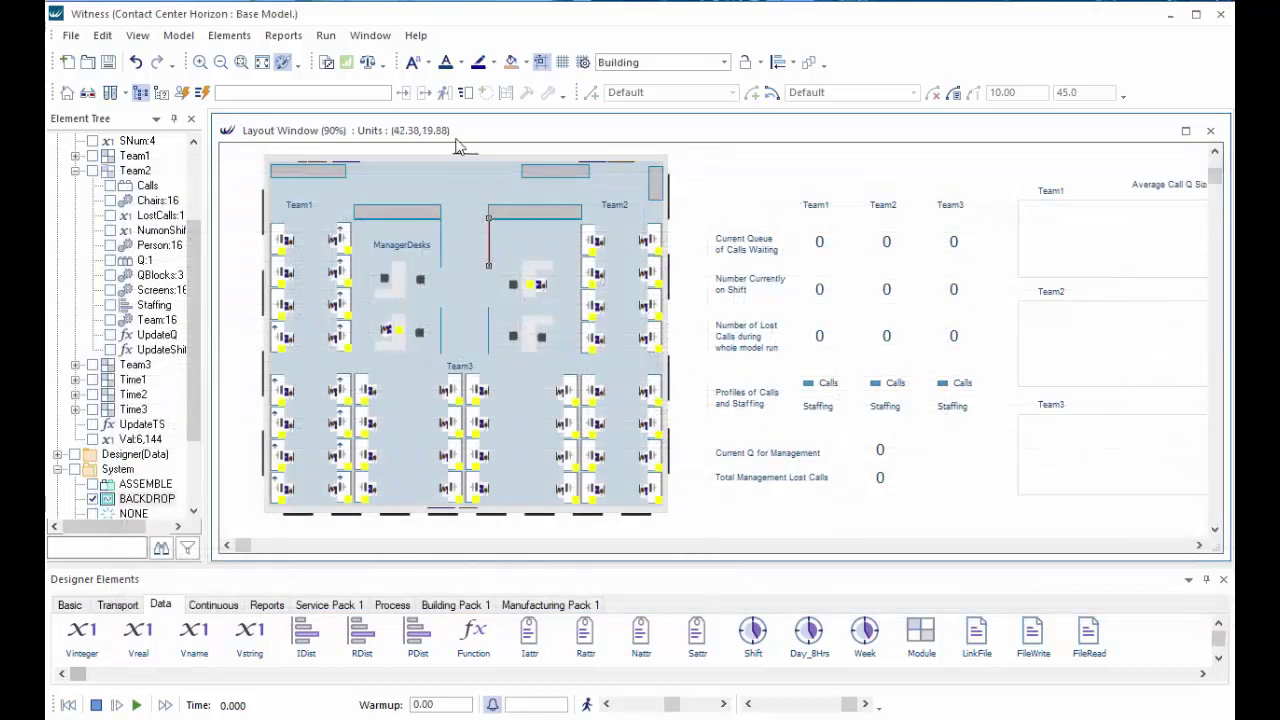
Build the 3D view and maximize it to examine the extruded partitions and furniture
{"action": "left_click", "coordinate": [89, 94]}
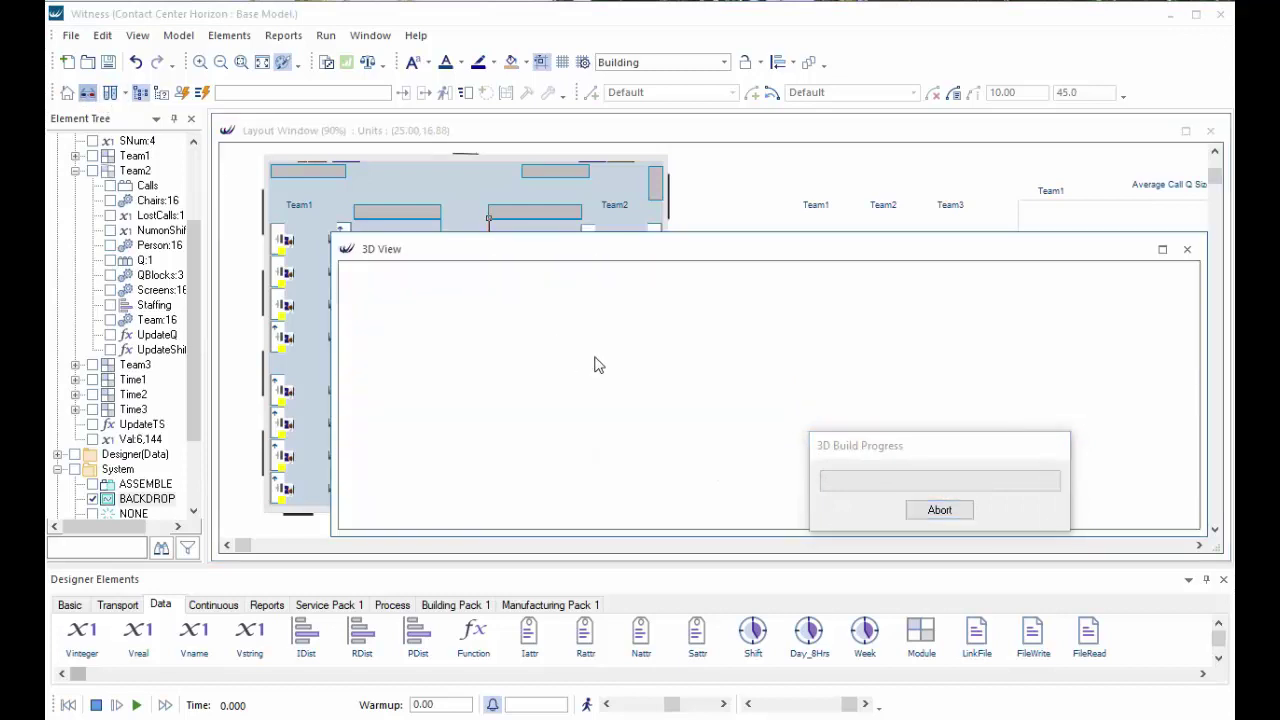
{"action": "left_click", "coordinate": [1163, 250]}
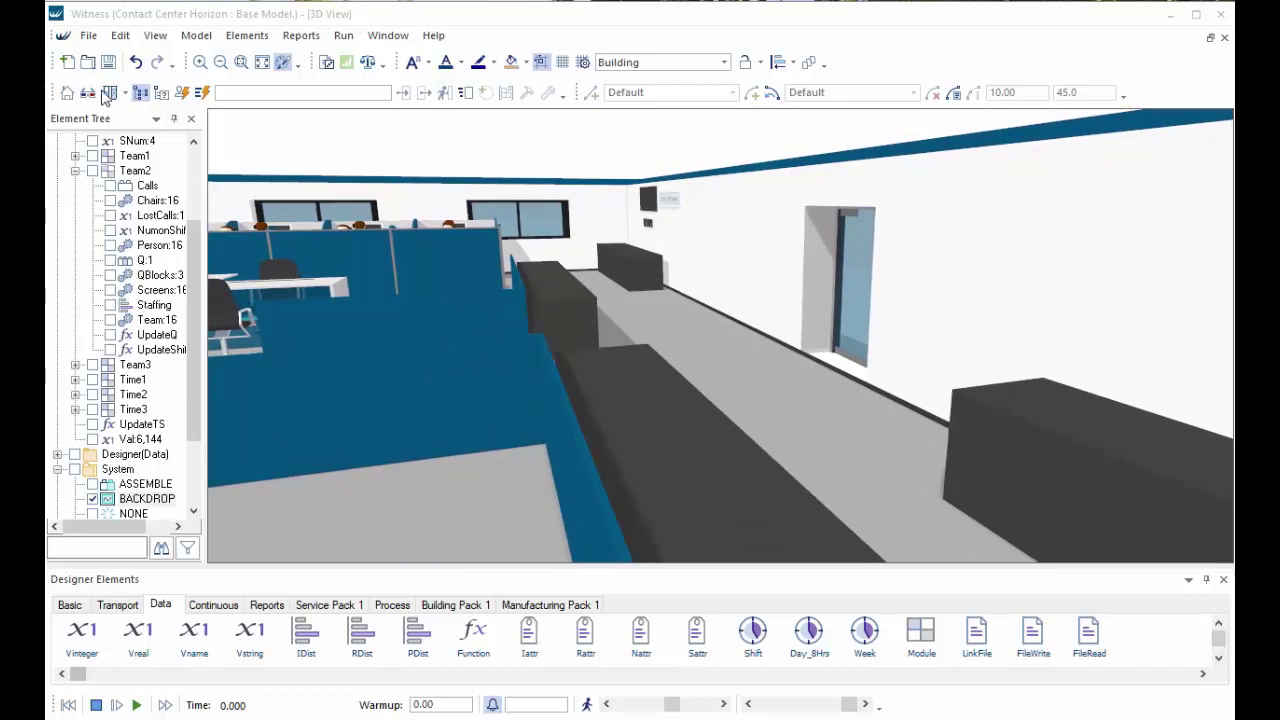
Increase the extrusion width of the Partitions layer in the layer settings
{"action": "left_click", "coordinate": [122, 37]}
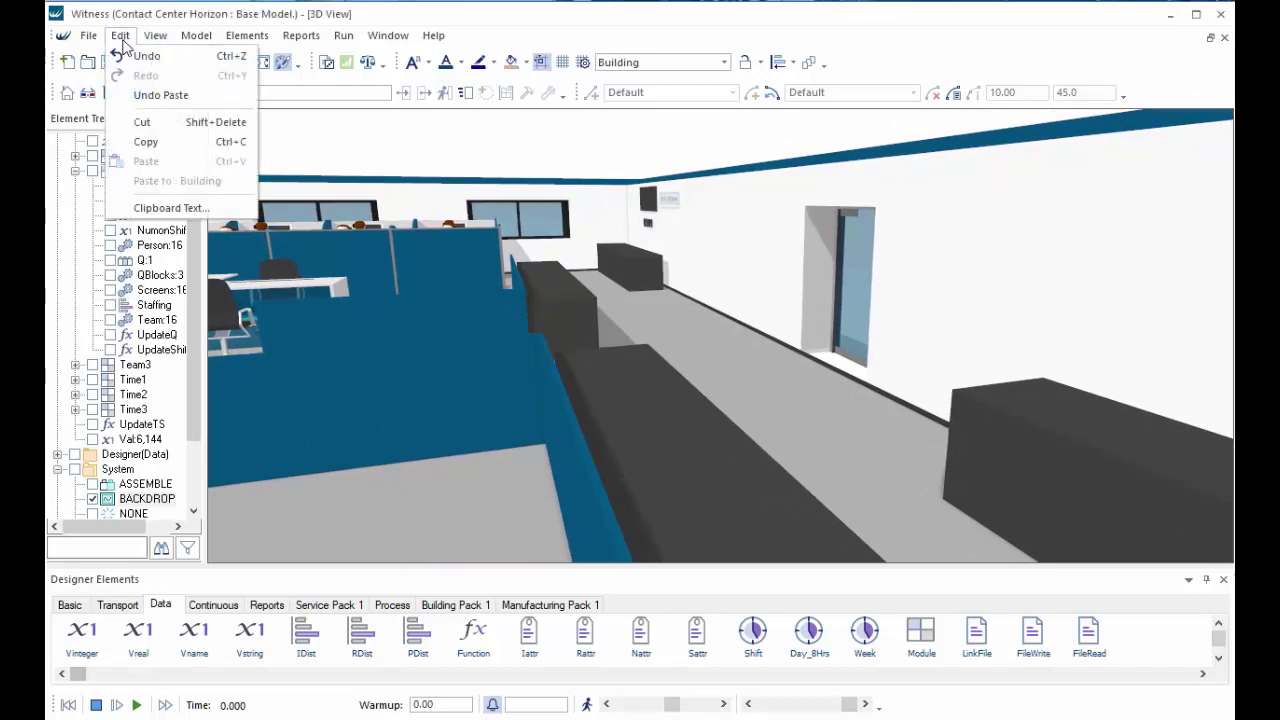
{"action": "left_click", "coordinate": [152, 38]}
{"action": "left_click", "coordinate": [150, 40]}
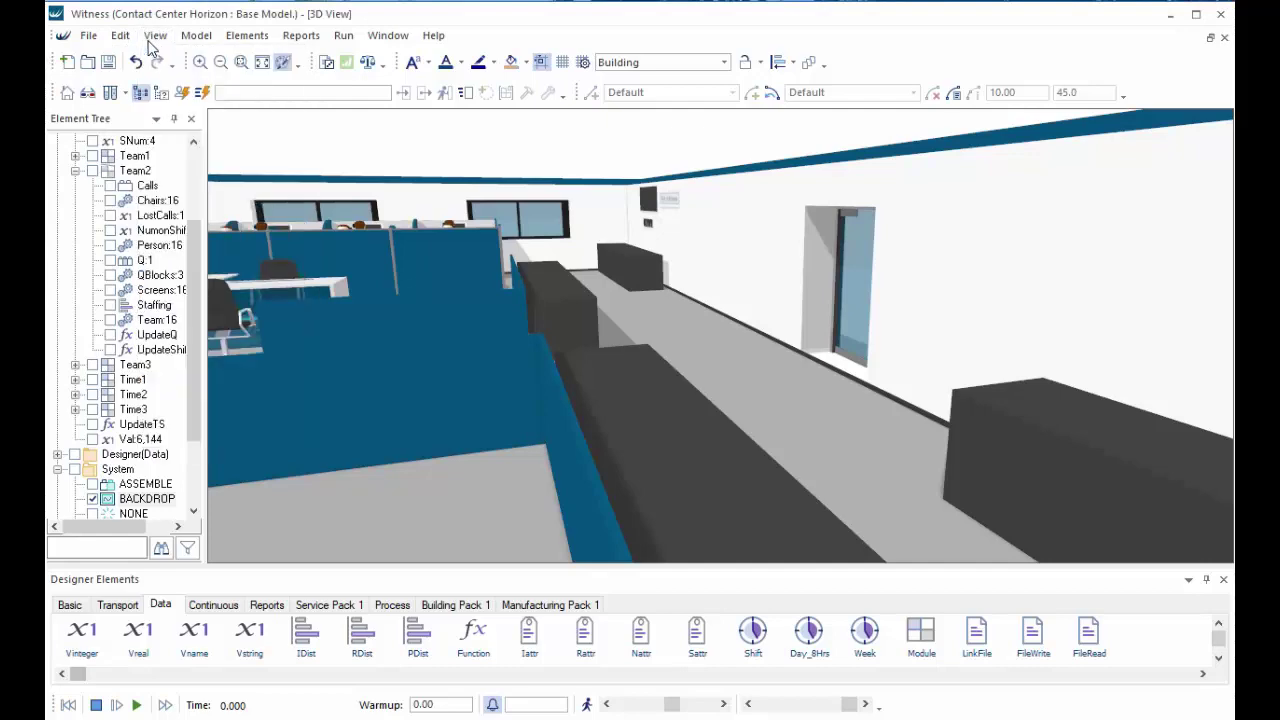
{"action": "left_click", "coordinate": [152, 38]}
{"action": "left_click", "coordinate": [183, 313]}
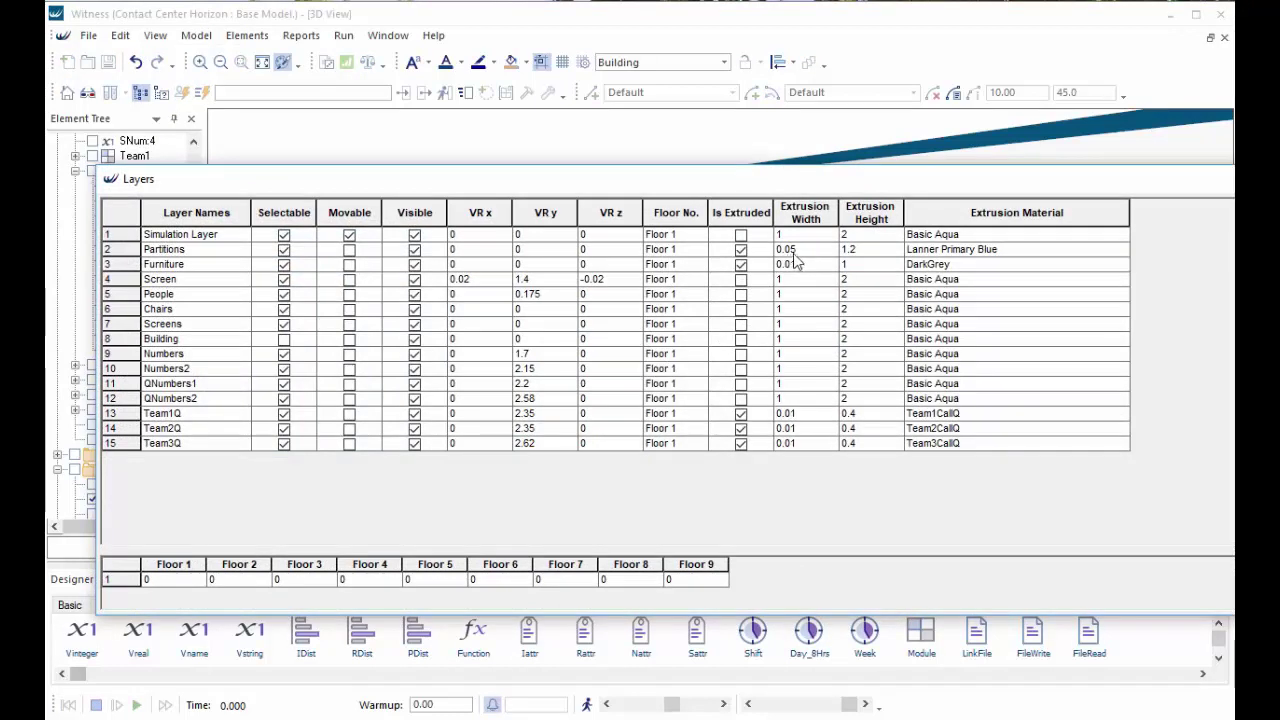
{"action": "left_click", "coordinate": [794, 250]}
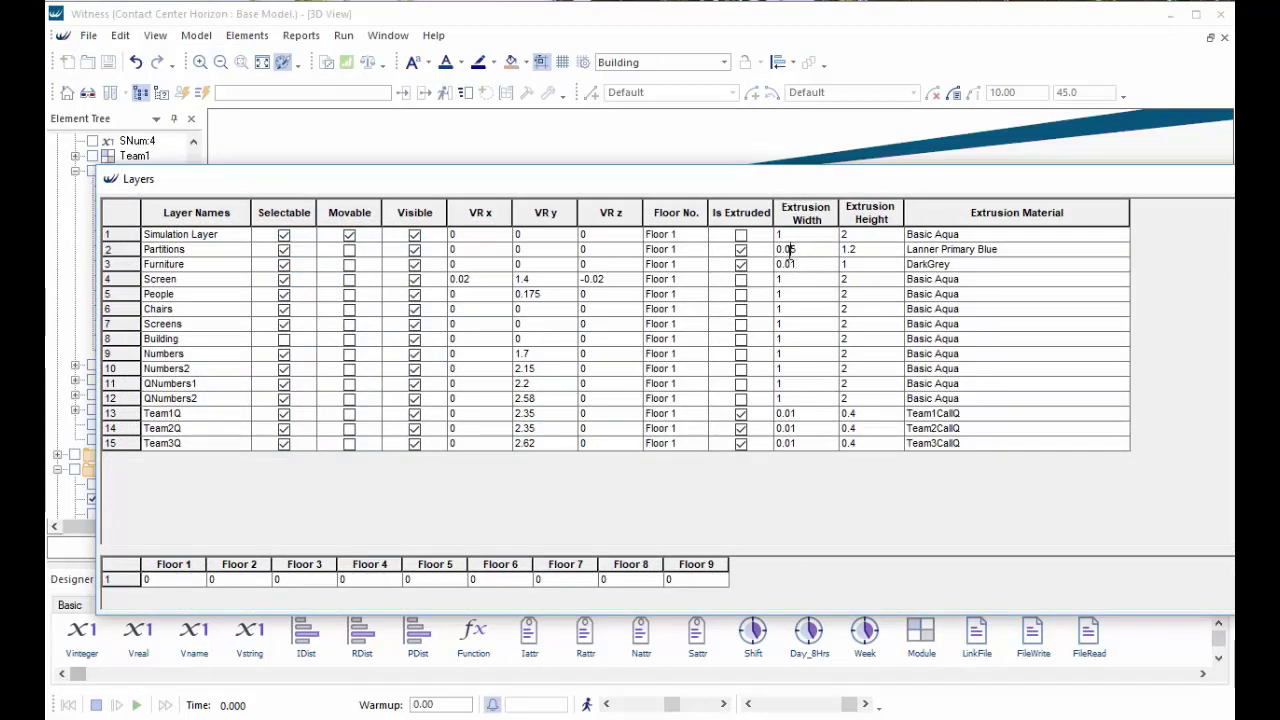
{"action": "left_click_drag", "start_coordinate": [794, 250], "coordinate": [782, 250]}
{"action": "key", "text": "Escape"}
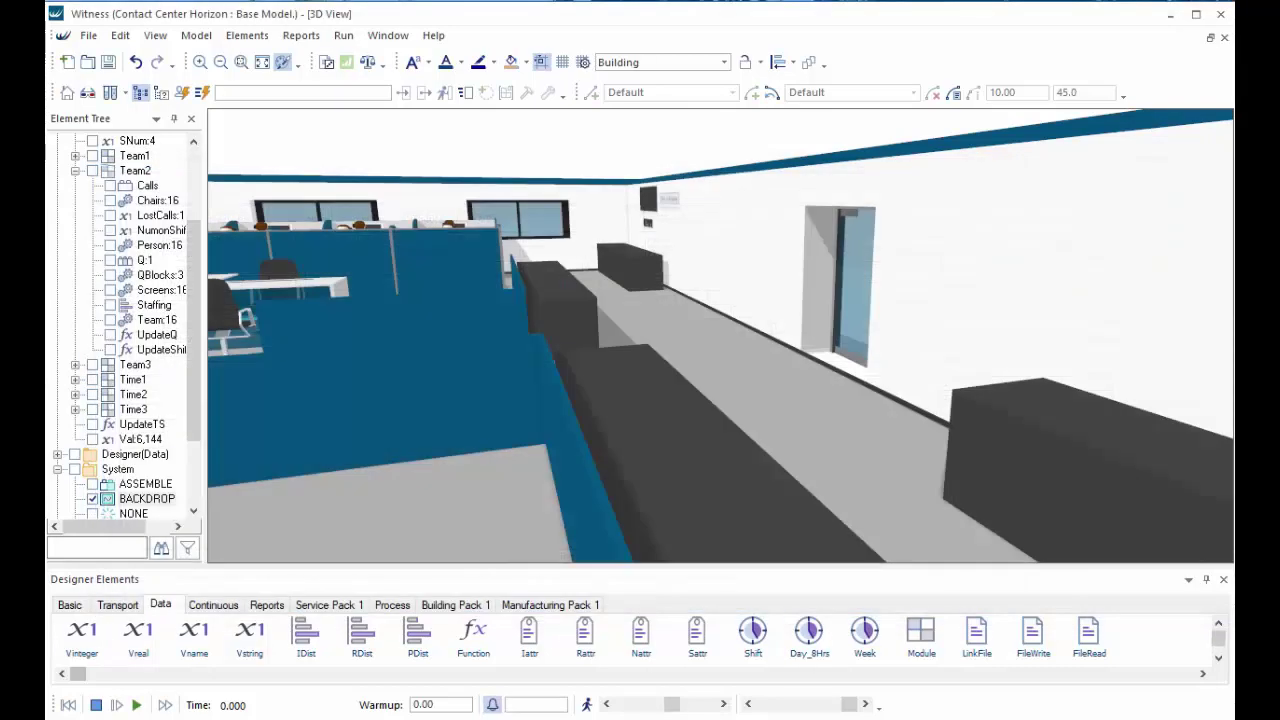
Rebuild the 3D view and examine the thickness of the partitions around the manager desks from different angles
{"action": "left_click", "coordinate": [87, 92]}
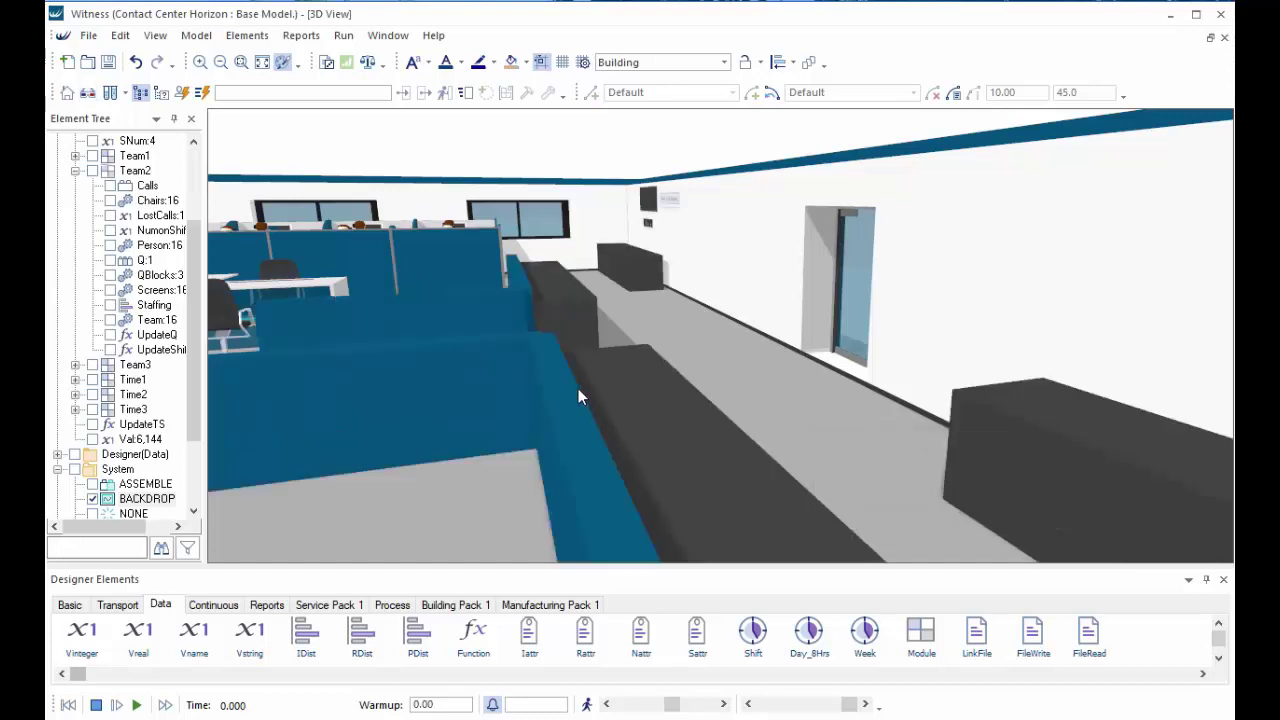
{"action": "left_click_drag", "start_coordinate": [578, 397], "coordinate": [695, 503]}
{"action": "key", "text": "Up"}
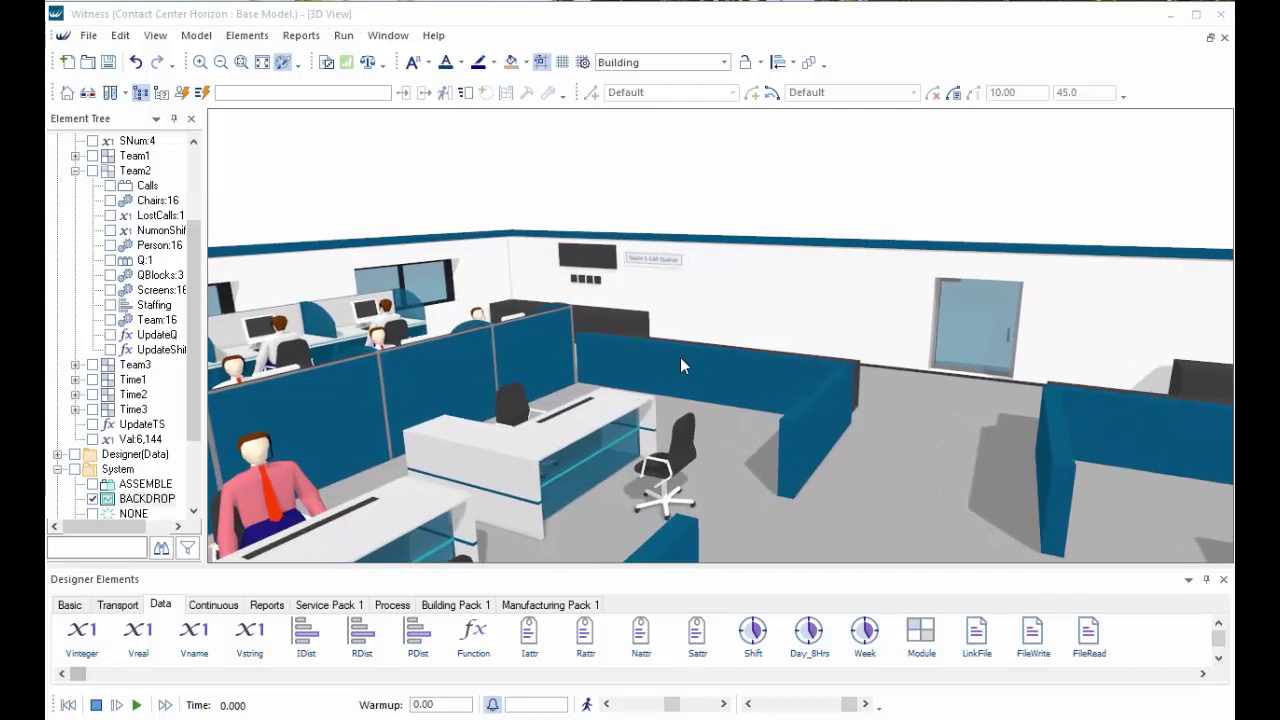
{"action": "key", "text": "Up"}
{"action": "key", "text": "Up"}
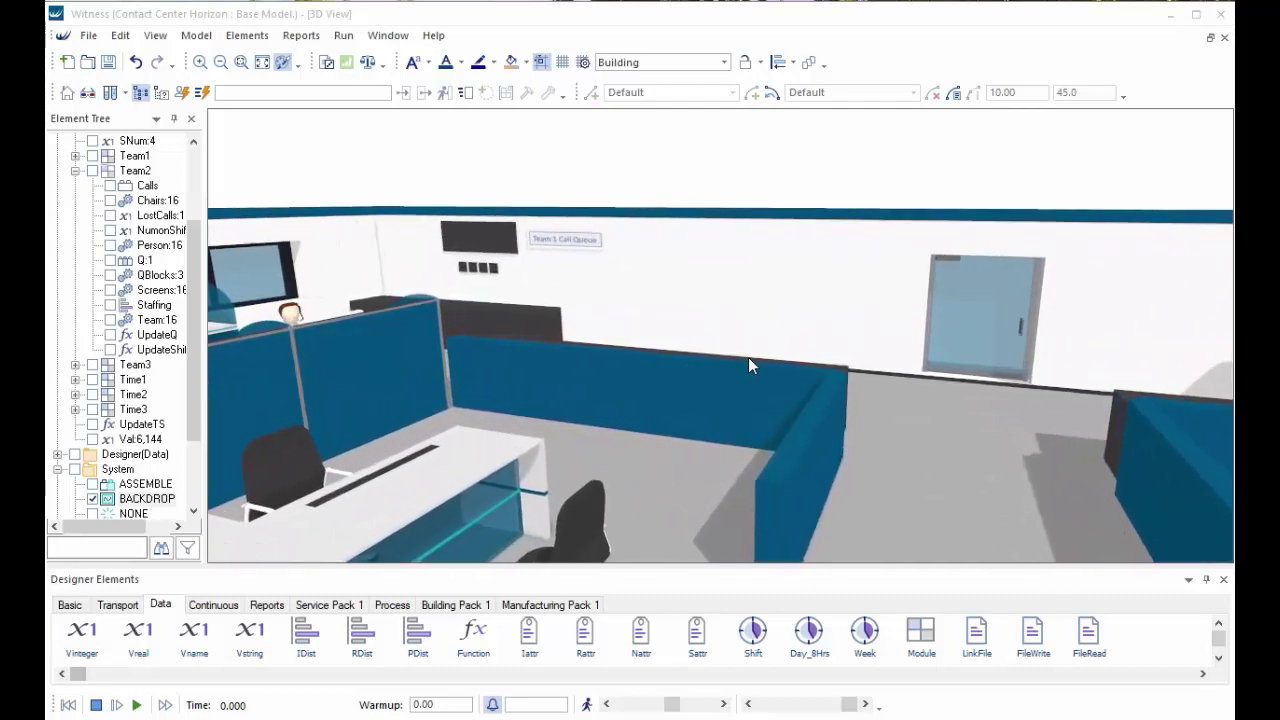
{"action": "key", "text": "Down"}
{"action": "key", "text": "Down"}
{"action": "key", "text": "Down"}
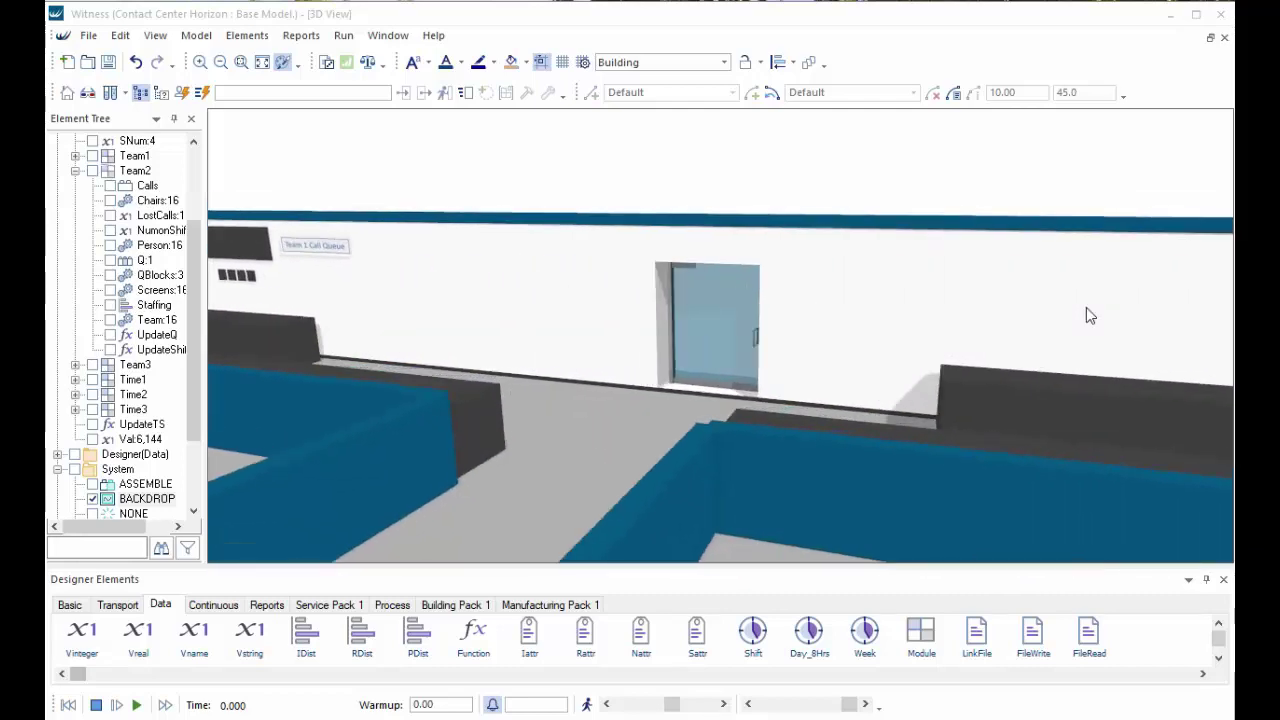
{"action": "key", "text": "Right"}
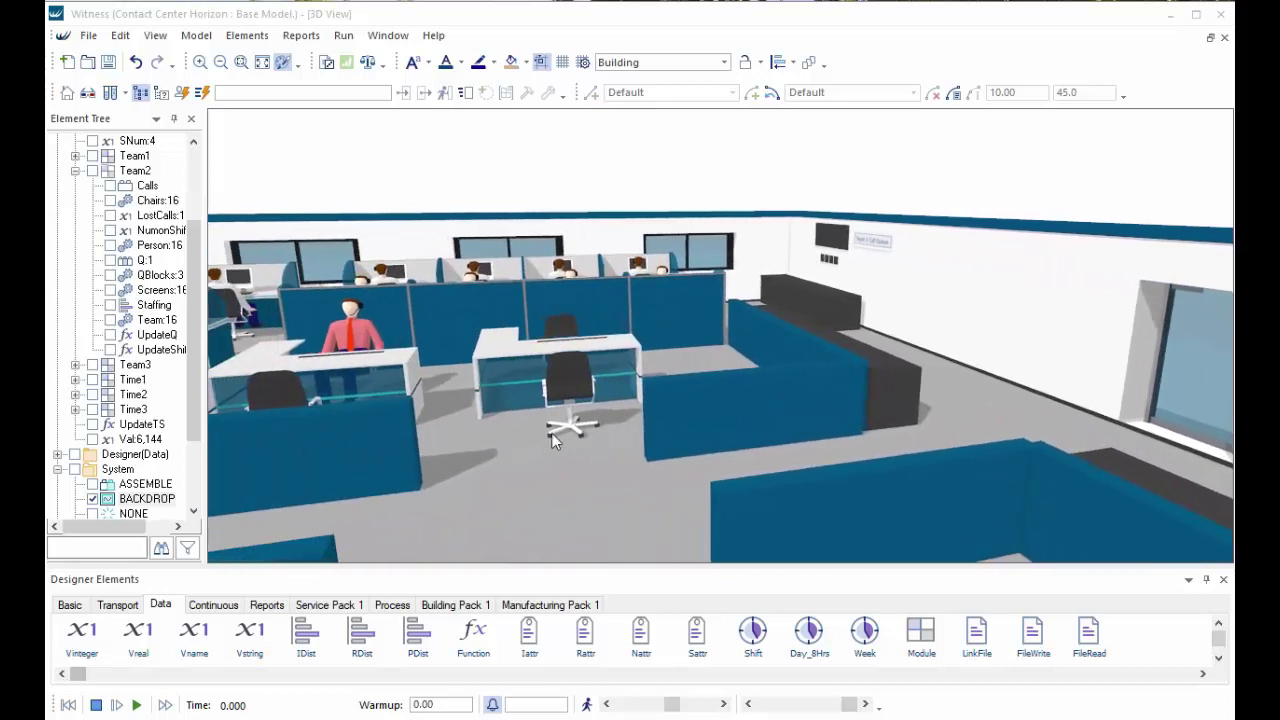
{"action": "key", "text": "Right"}
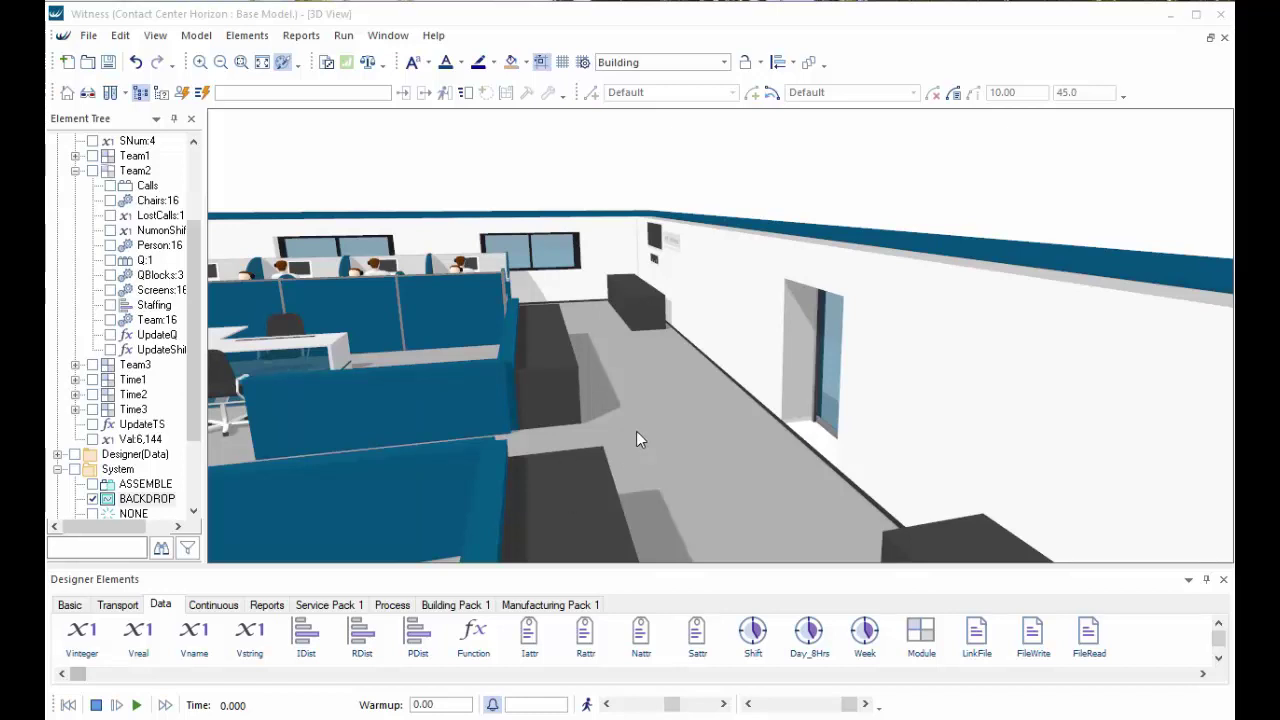
{"action": "left_click_drag", "start_coordinate": [651, 428], "coordinate": [837, 412]}
{"action": "key", "text": "Right"}
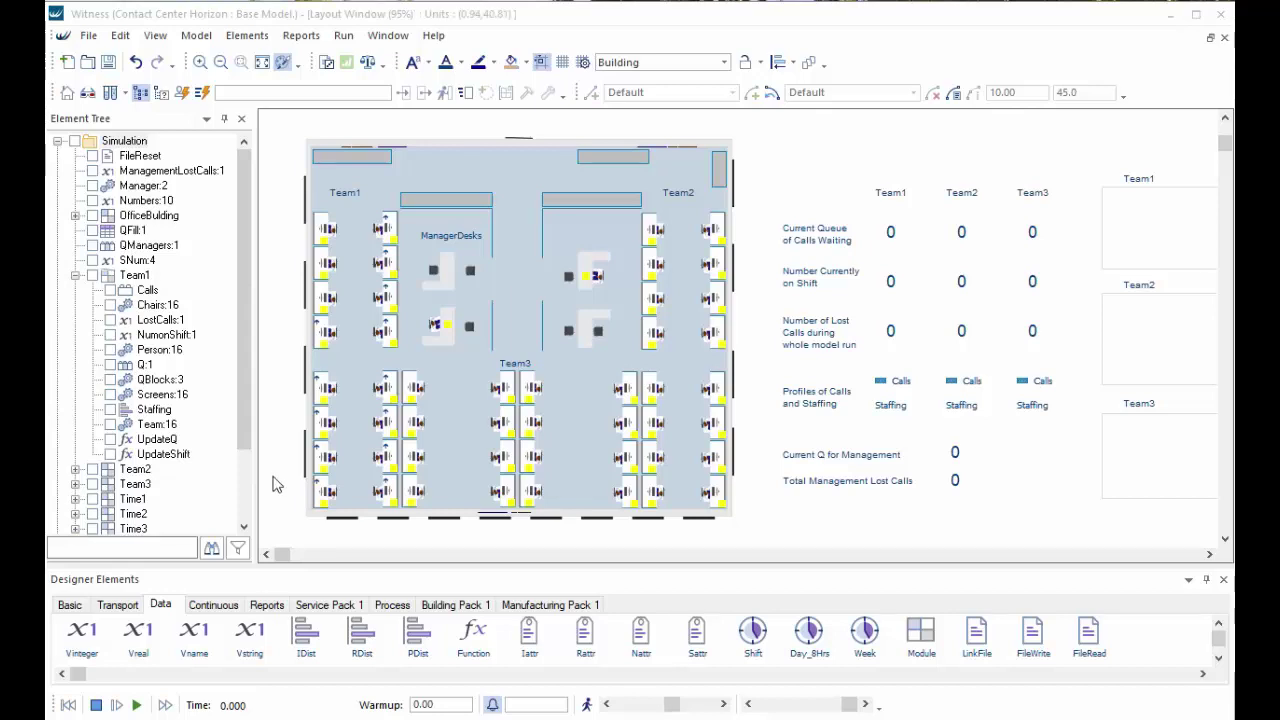
Expand the Team1 module in the element tree and select its Team:16 element
{"action": "left_click", "coordinate": [75, 276]}
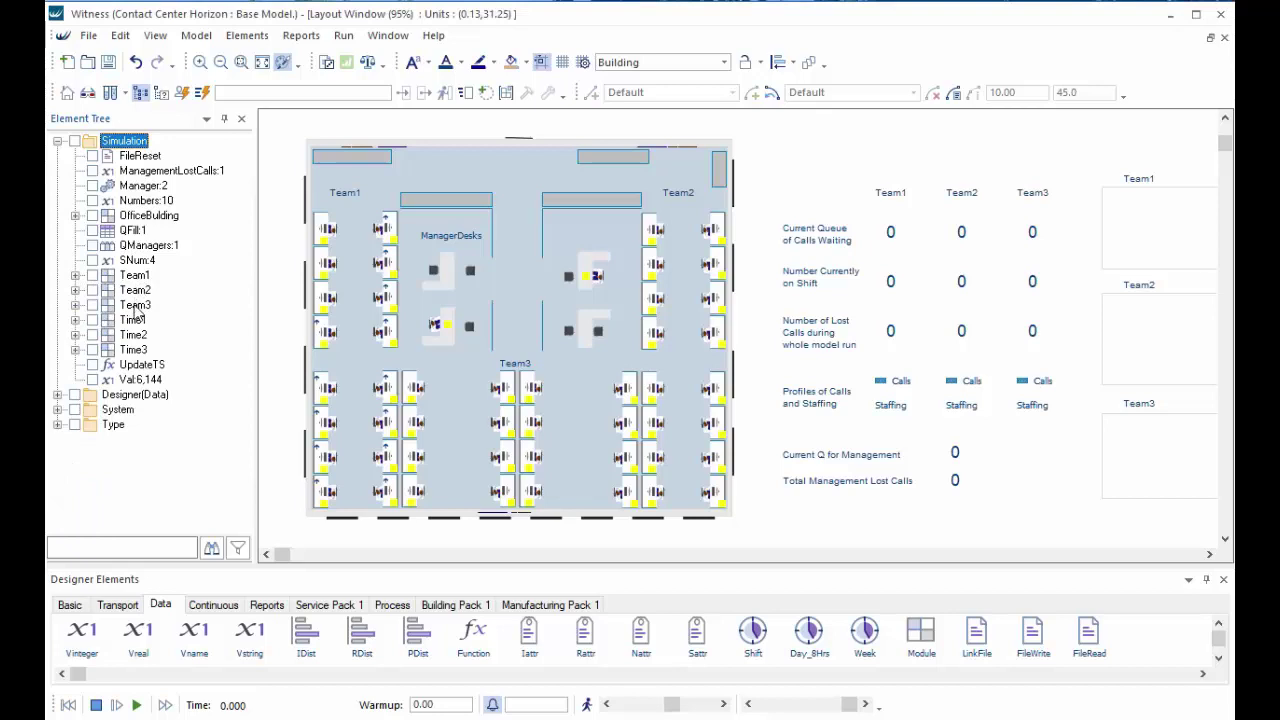
{"action": "left_click", "coordinate": [75, 276]}
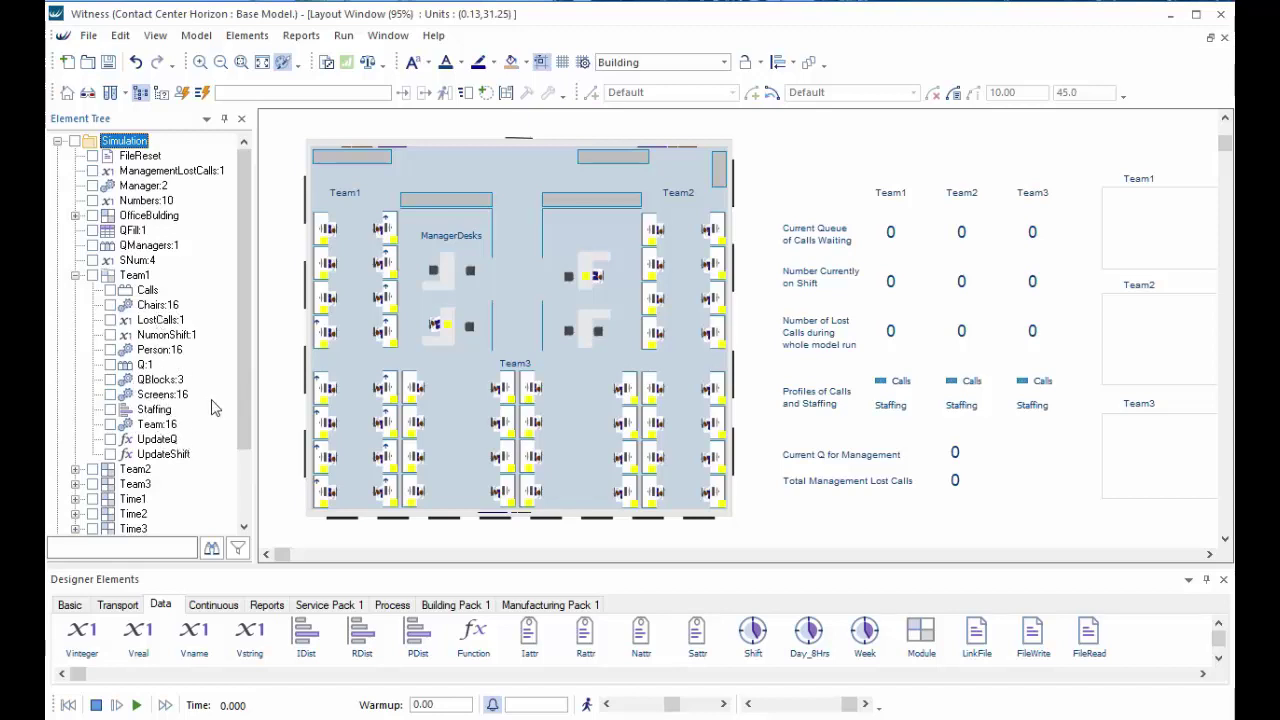
{"action": "left_click", "coordinate": [161, 430]}
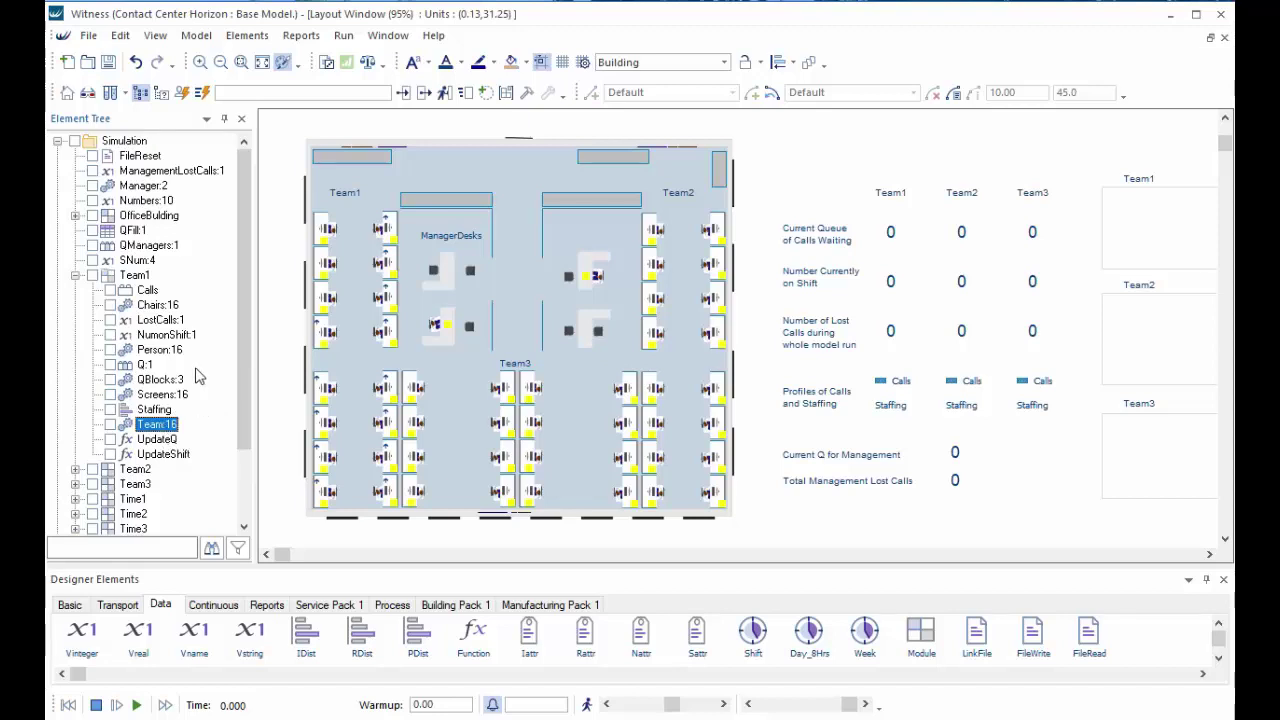
Open the details of Team1's Calls part and look through the time and volume rows of its arrival profile
{"action": "left_click", "coordinate": [147, 292]}
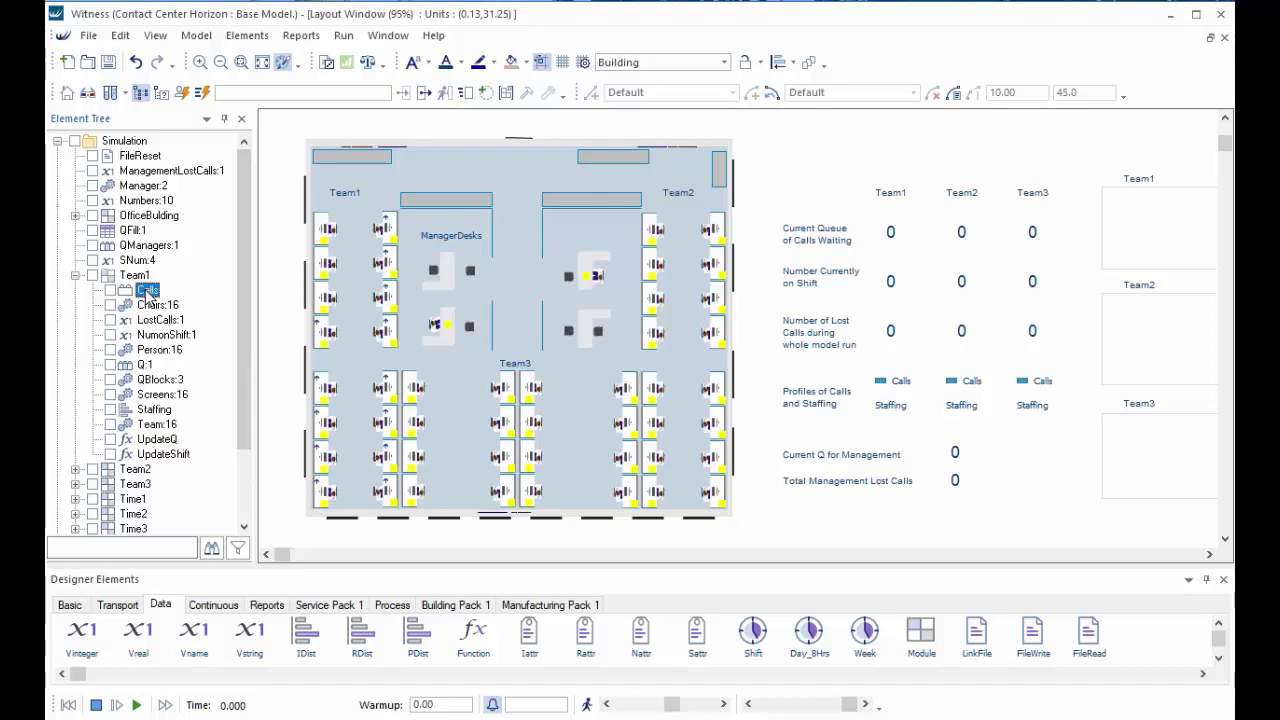
{"action": "double_click", "coordinate": [146, 292]}
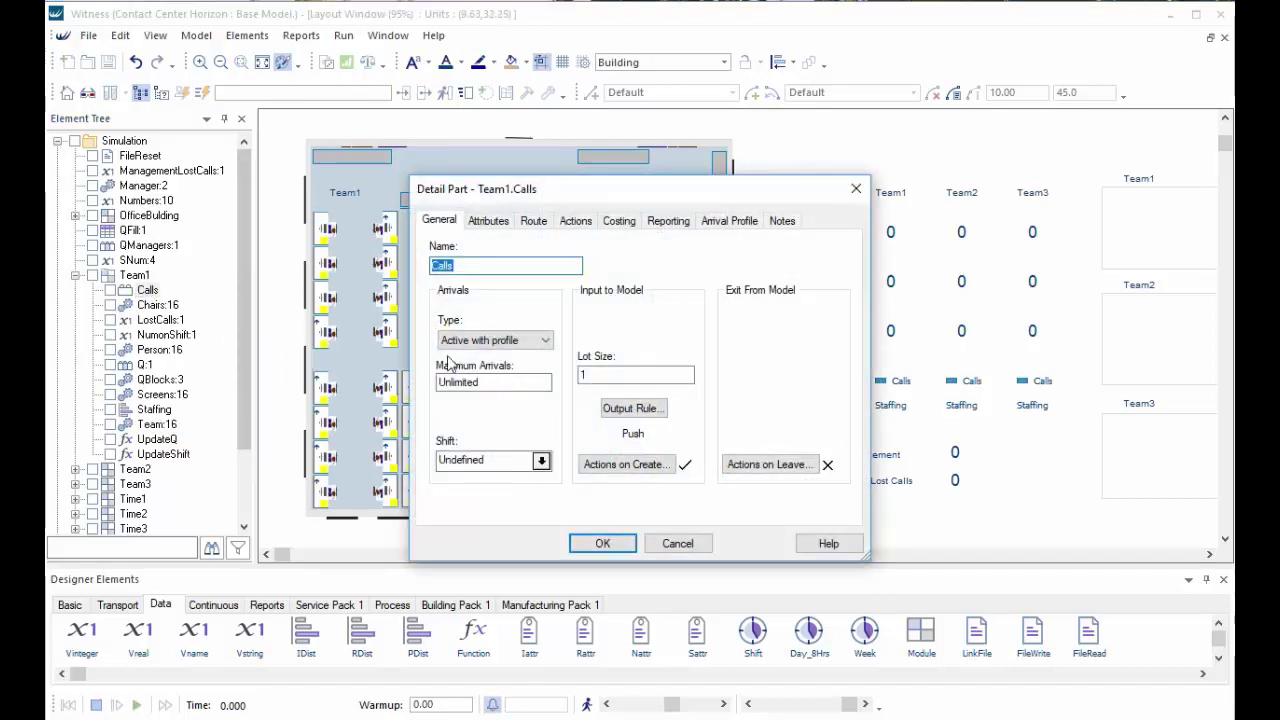
{"action": "left_click", "coordinate": [714, 223]}
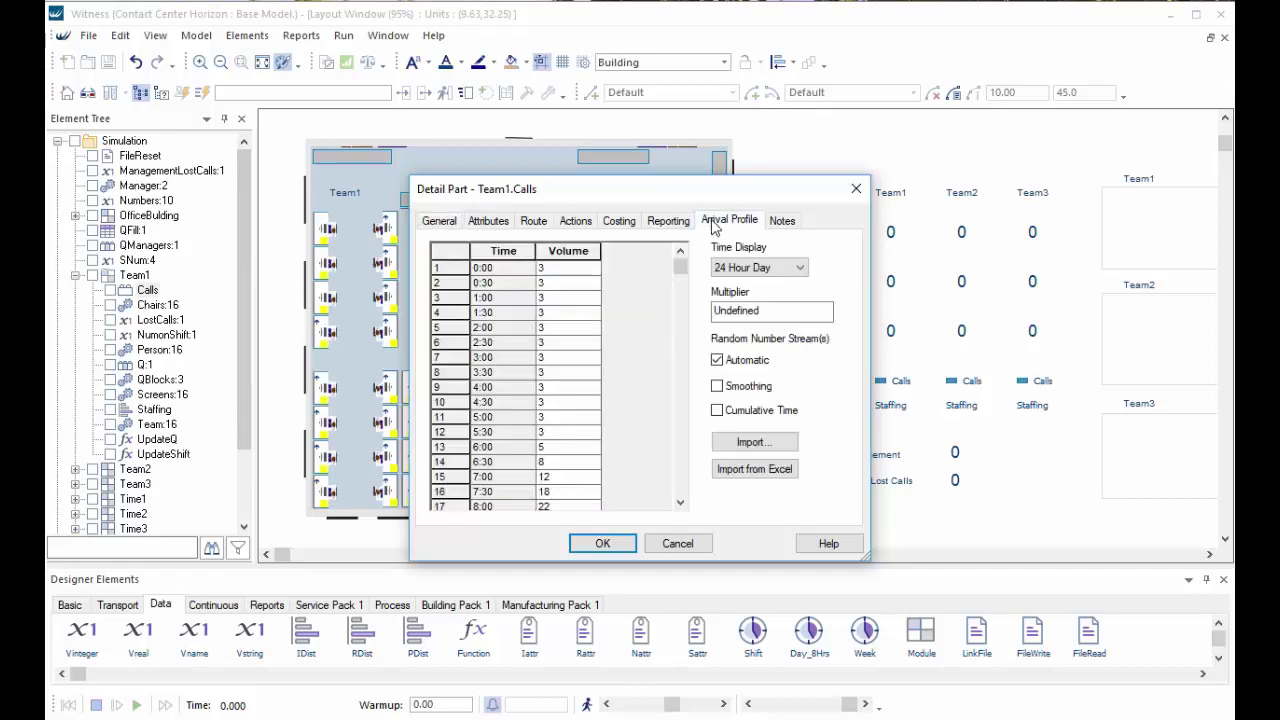
{"action": "left_click_drag", "start_coordinate": [680, 268], "coordinate": [640, 247]}
{"action": "mouse_move", "coordinate": [680, 268]}
{"action": "left_mouse_down"}
{"action": "mouse_move", "coordinate": [683, 395]}
{"action": "mouse_move", "coordinate": [678, 266]}
{"action": "left_mouse_up"}
{"action": "left_click", "coordinate": [604, 544]}
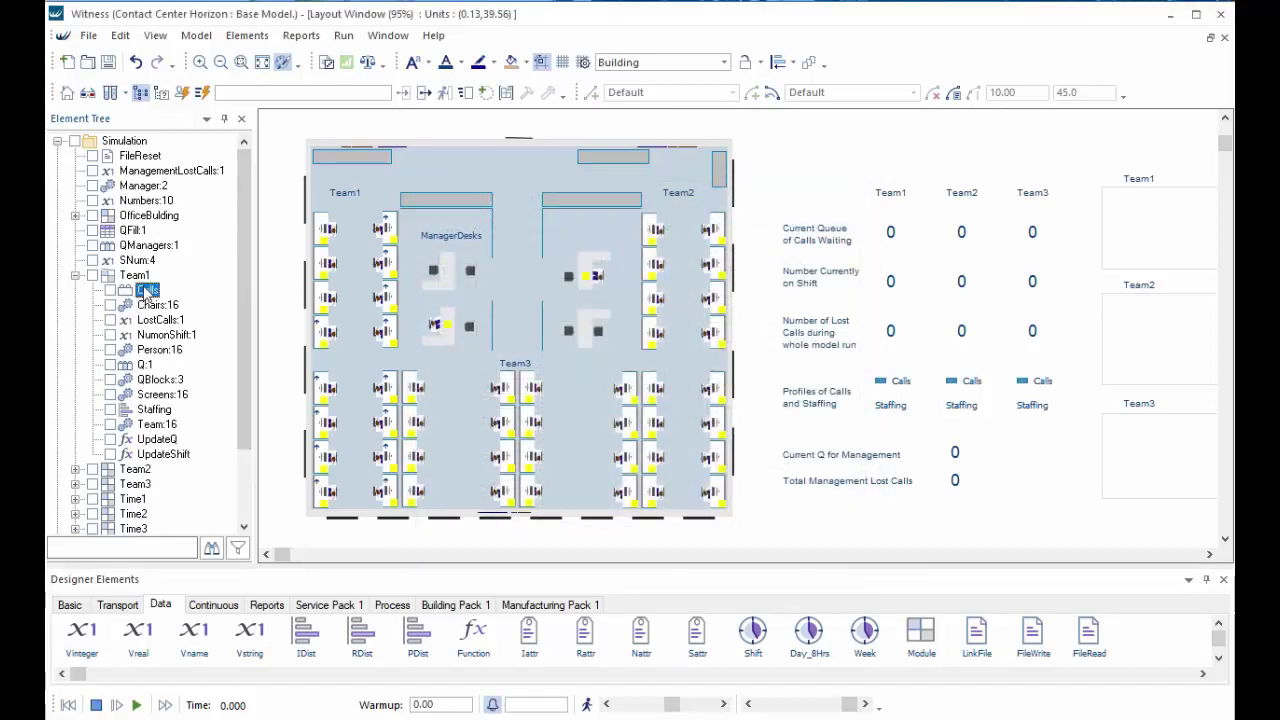
Open the details of Team1's Team machine and review its input rule and output rule
{"action": "left_click", "coordinate": [143, 366]}
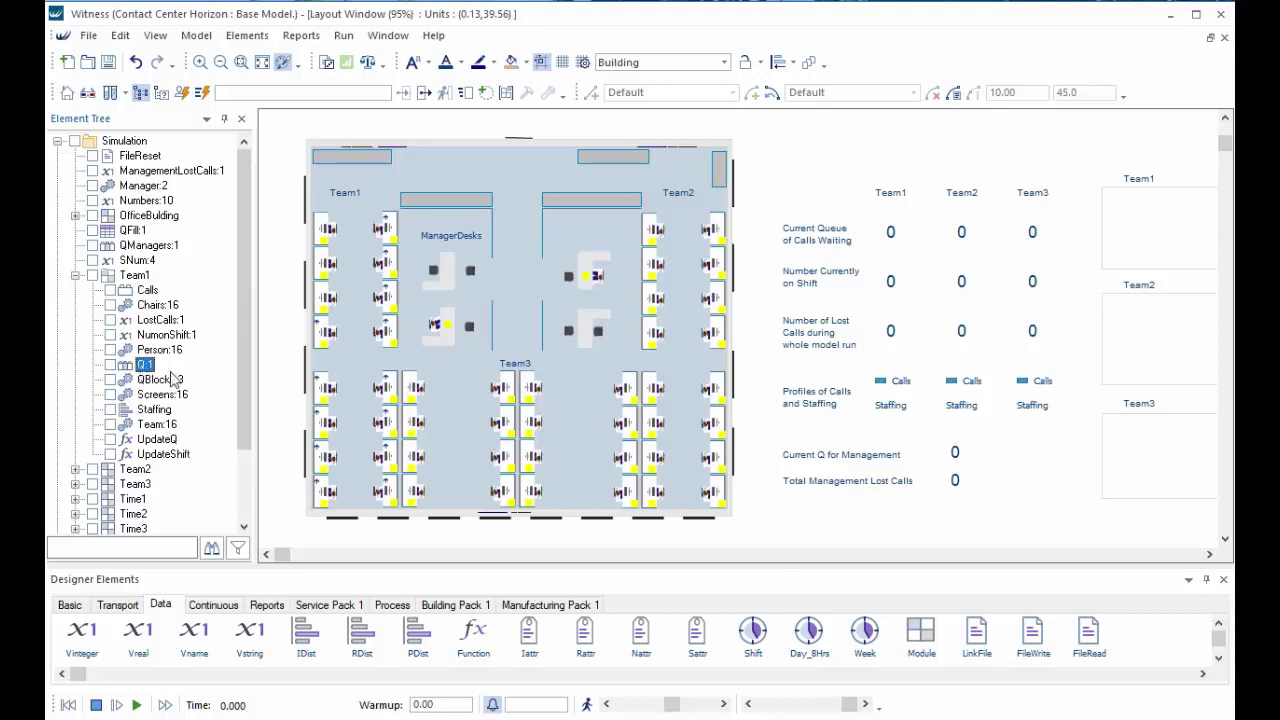
{"action": "double_click", "coordinate": [156, 424]}
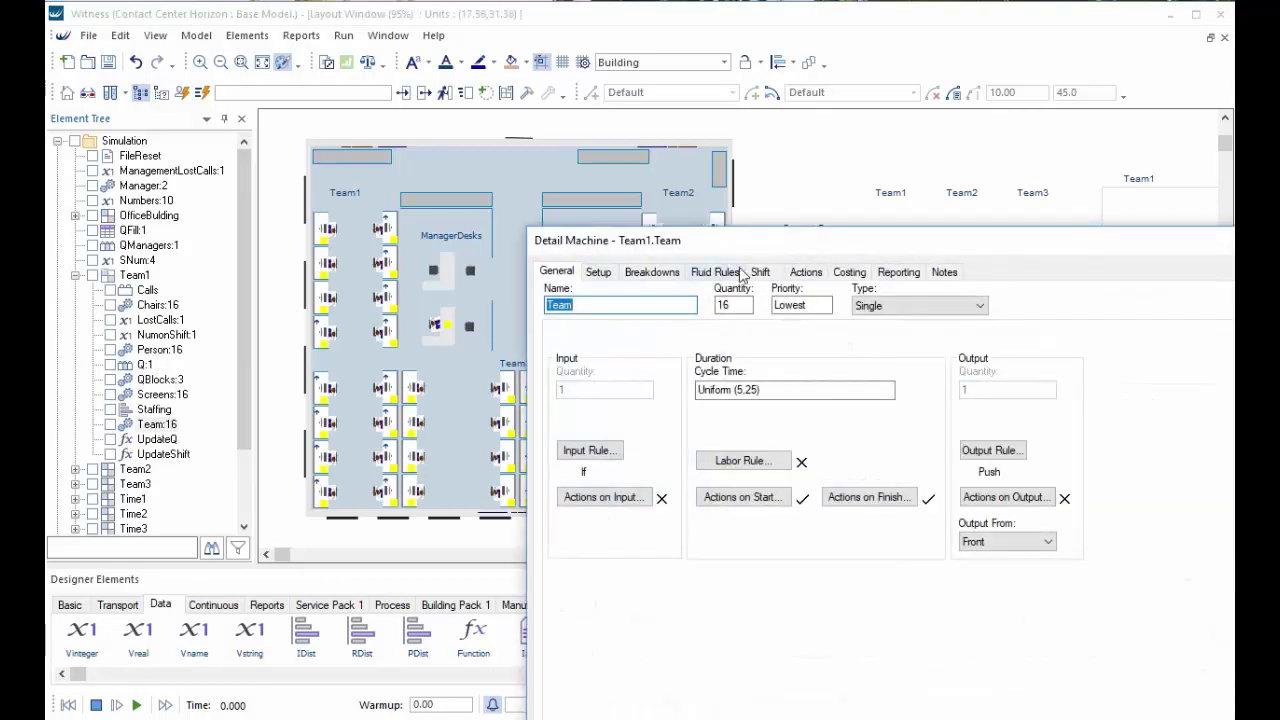
{"action": "left_click_drag", "start_coordinate": [727, 247], "coordinate": [362, 146]}
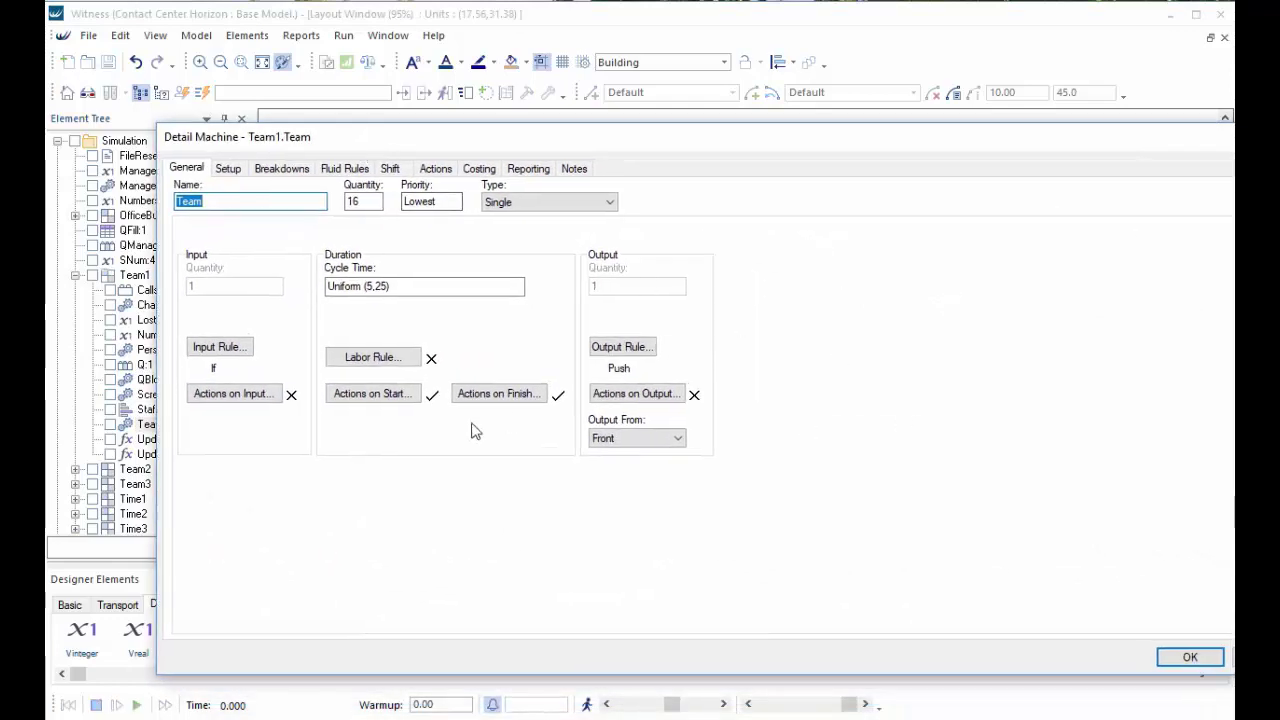
{"action": "left_click", "coordinate": [220, 347]}
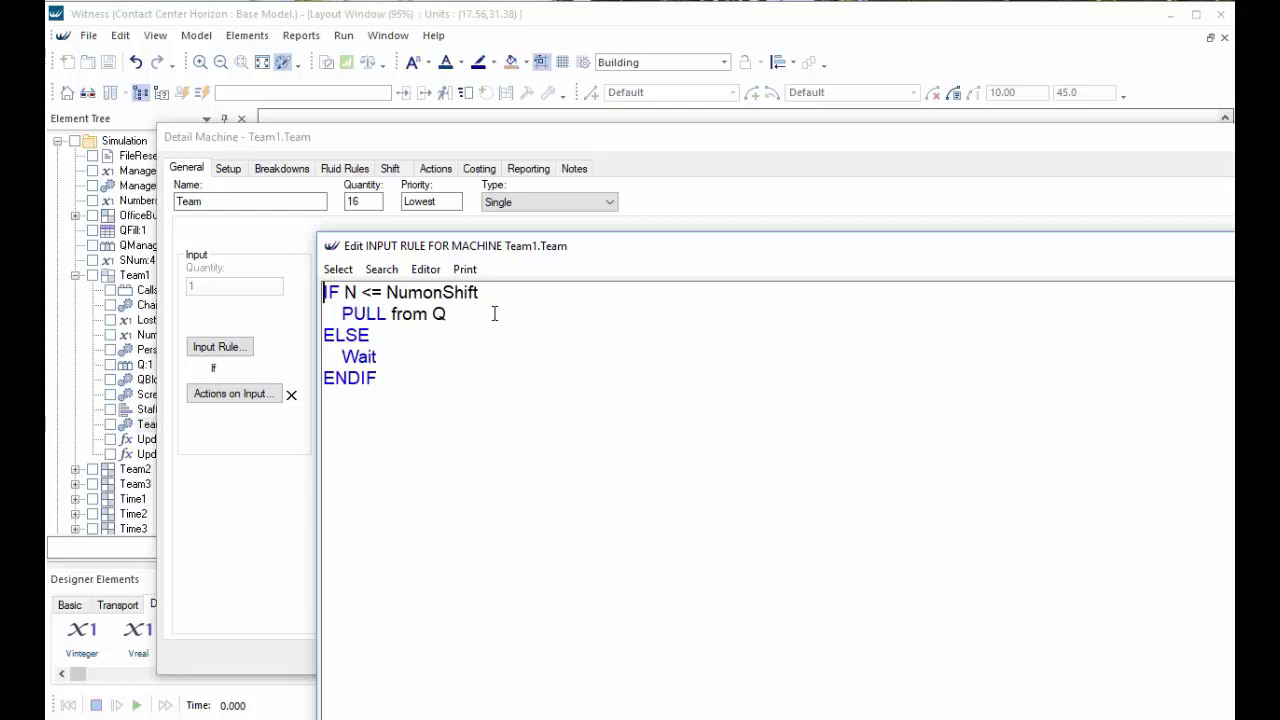
{"action": "left_click", "coordinate": [1234, 246]}
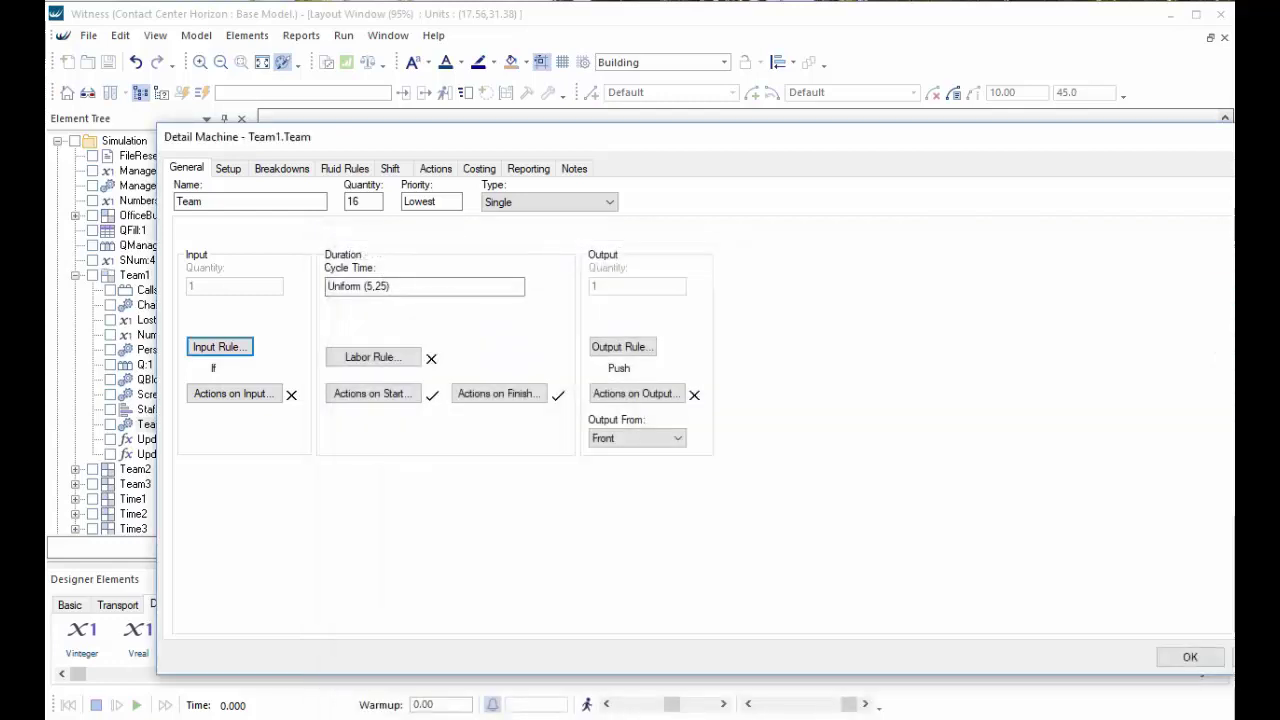
{"action": "left_click", "coordinate": [620, 347]}
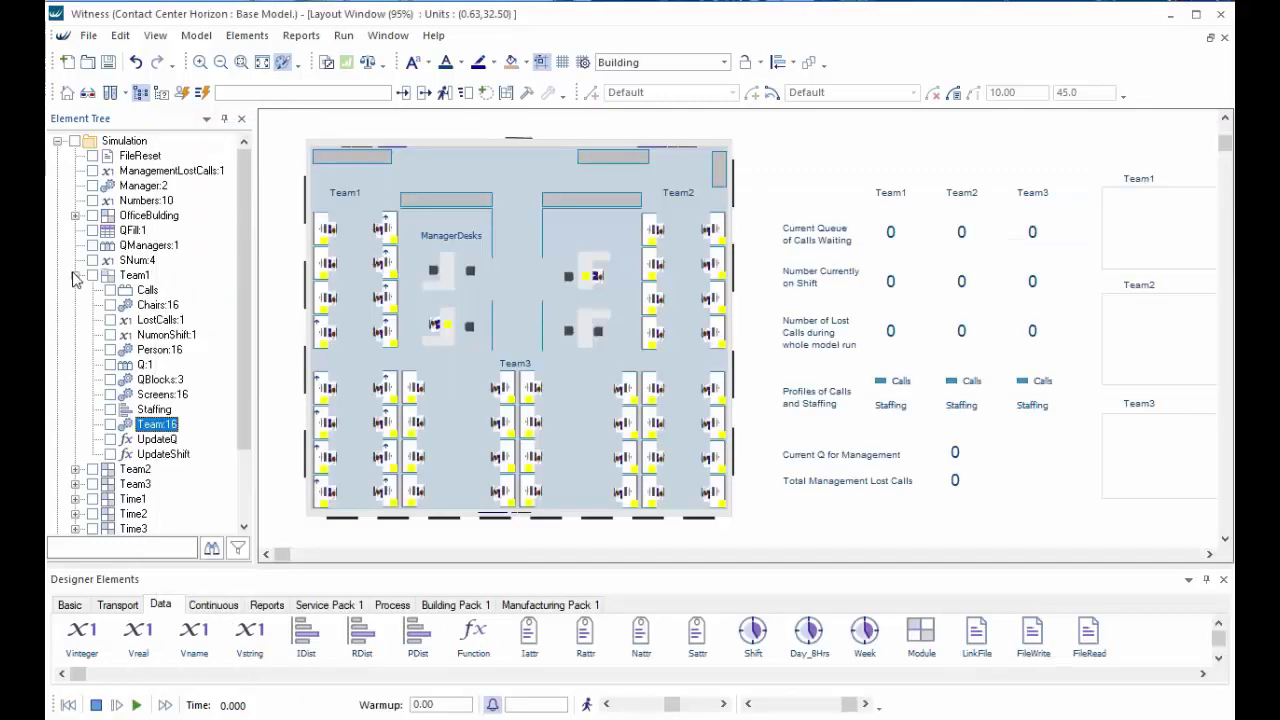
Review the input and output rules of the Team machine in the Team3 module, with the Team1 module collapsed
{"action": "left_click", "coordinate": [75, 275]}
{"action": "left_click", "coordinate": [75, 305]}
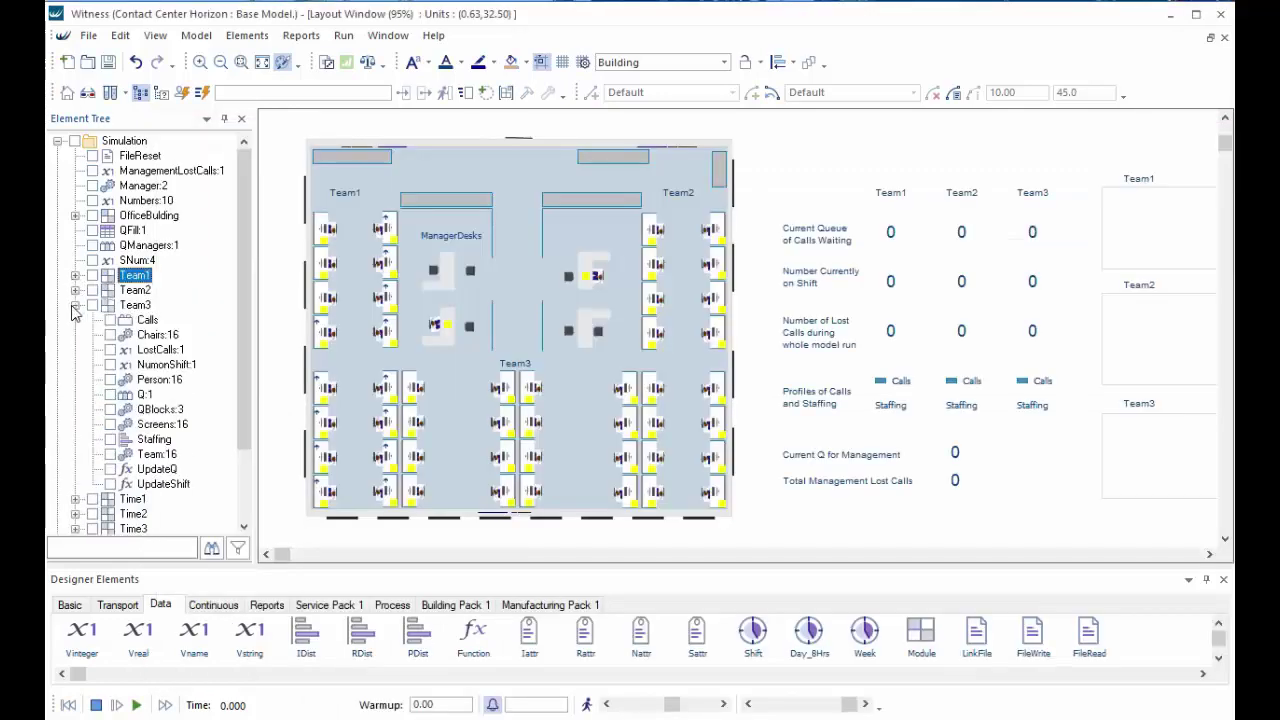
{"action": "double_click", "coordinate": [157, 456]}
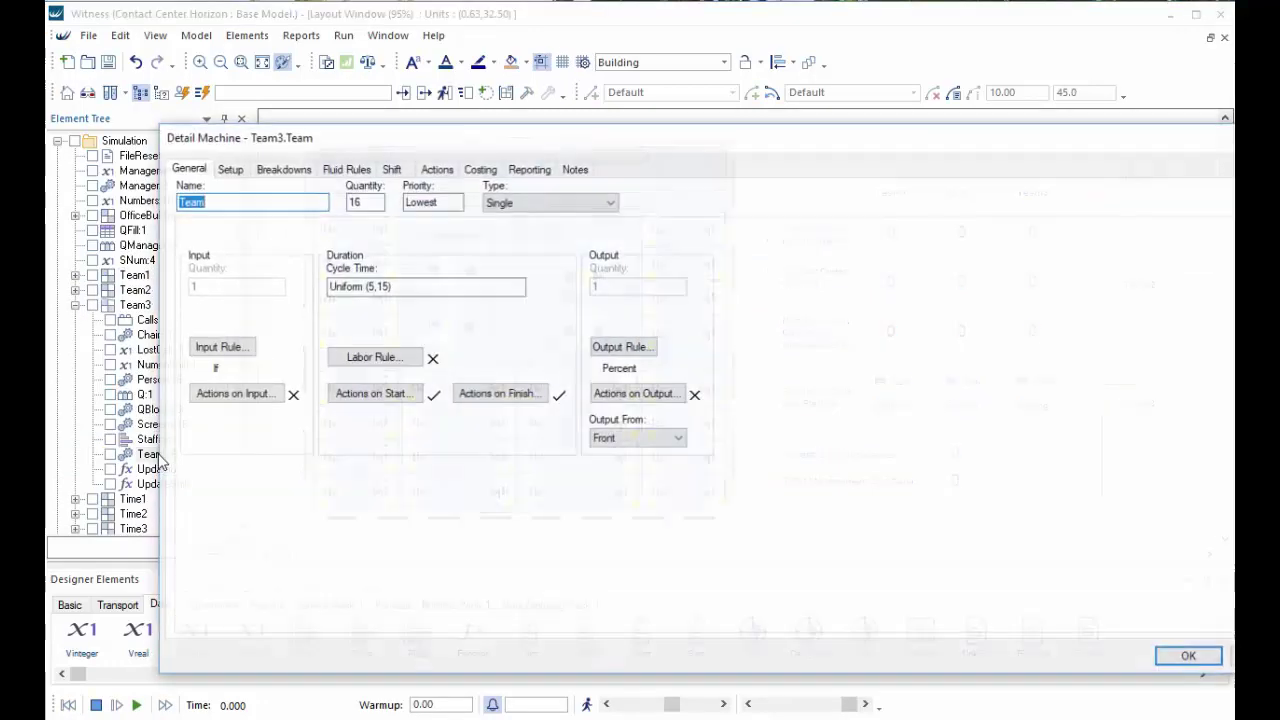
{"action": "left_click", "coordinate": [212, 347]}
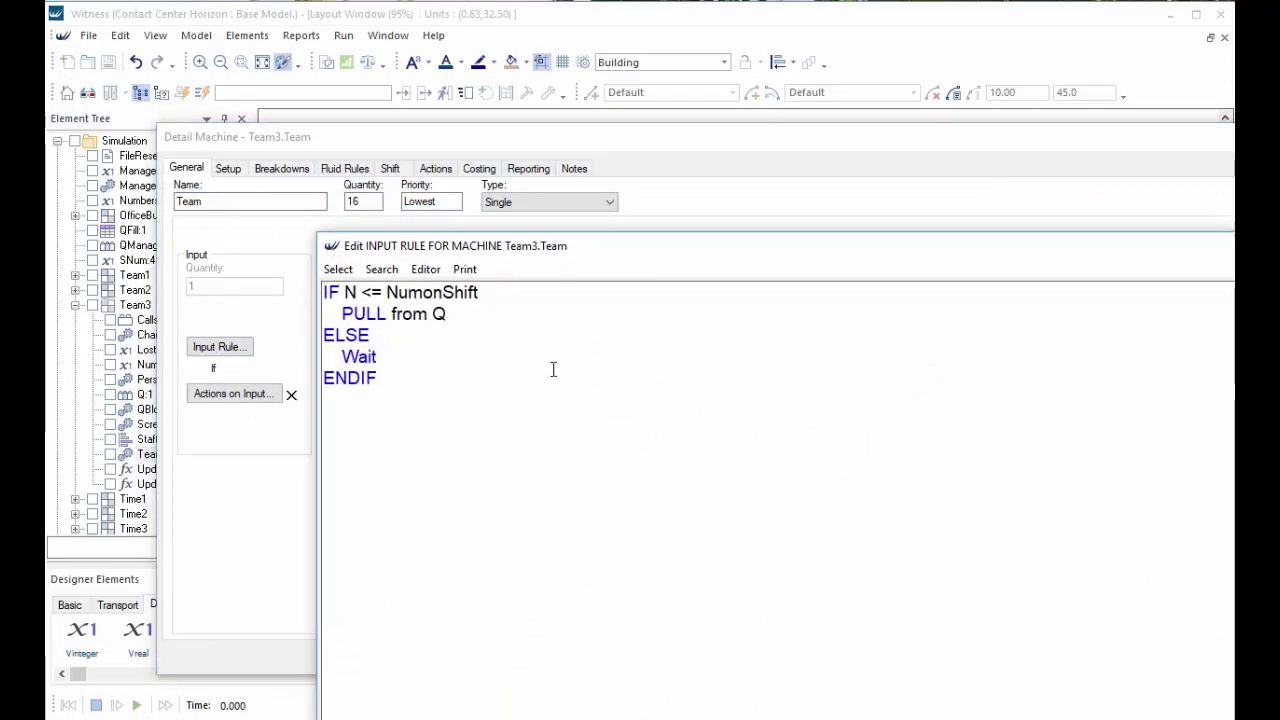
{"action": "left_click", "coordinate": [1231, 246]}
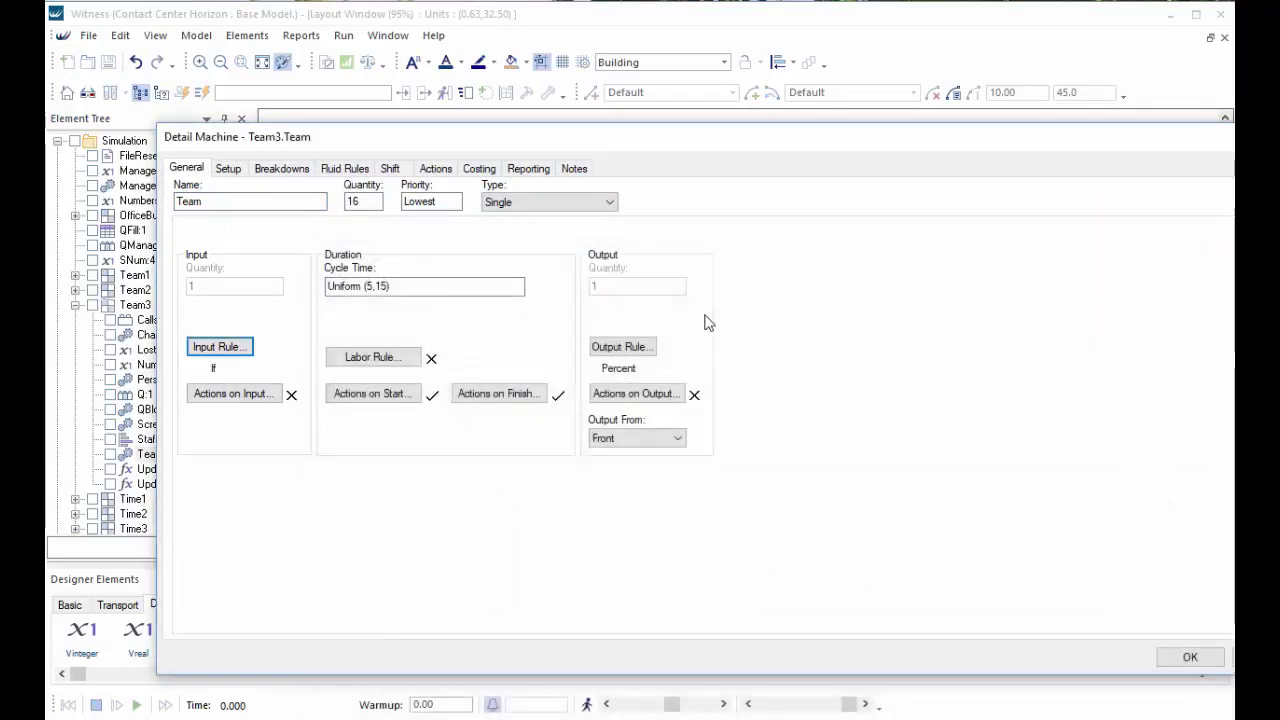
{"action": "left_click", "coordinate": [624, 347]}
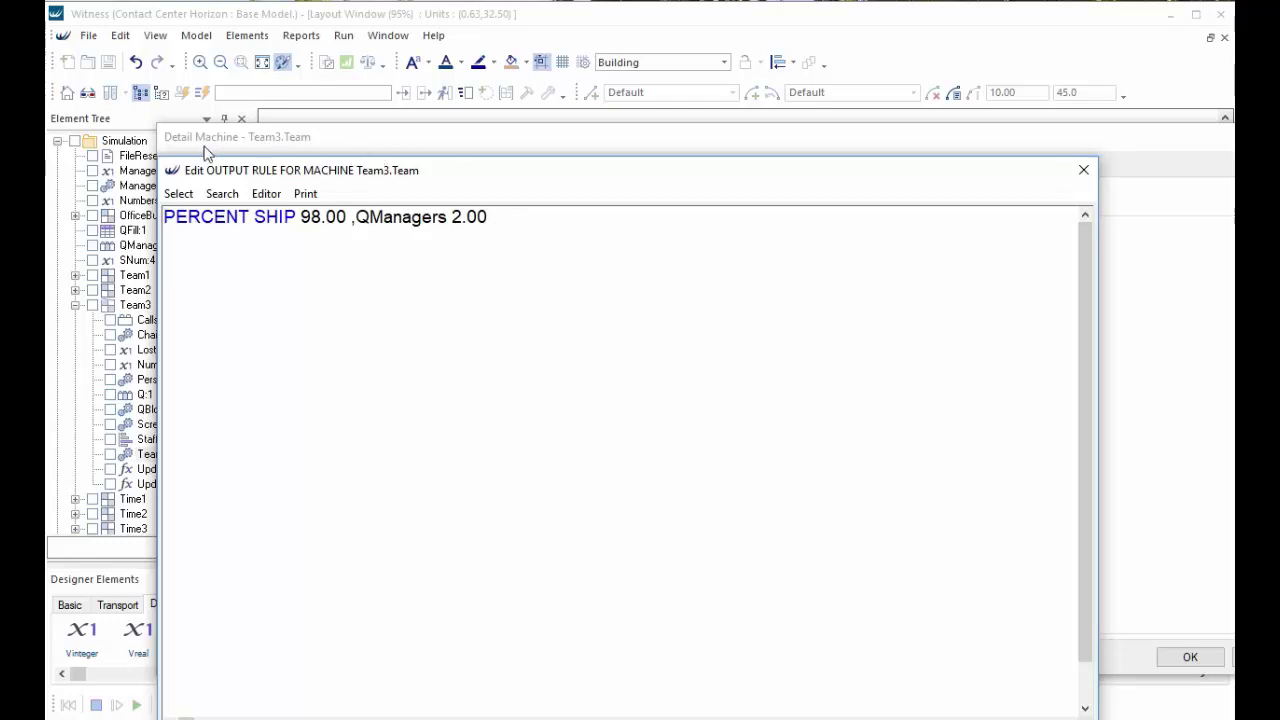
{"action": "left_click", "coordinate": [1083, 170]}
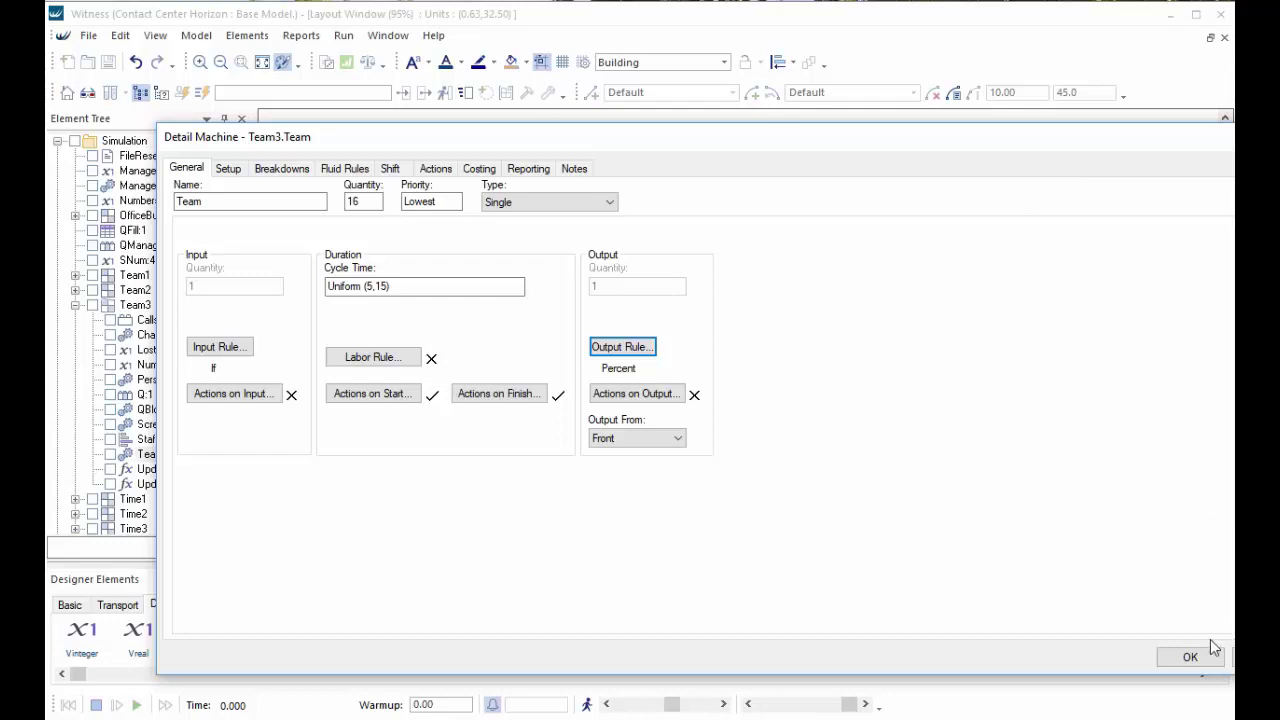
{"action": "left_click", "coordinate": [1190, 657]}
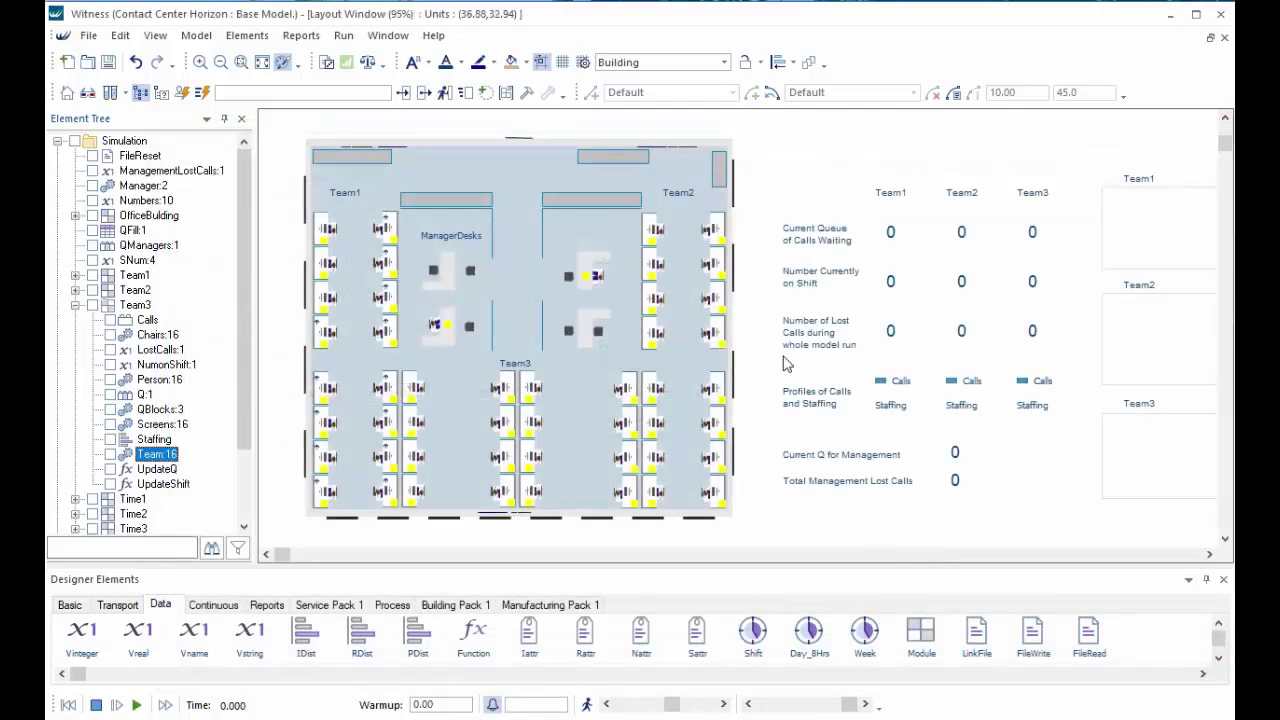
{"action": "left_click", "coordinate": [76, 305]}
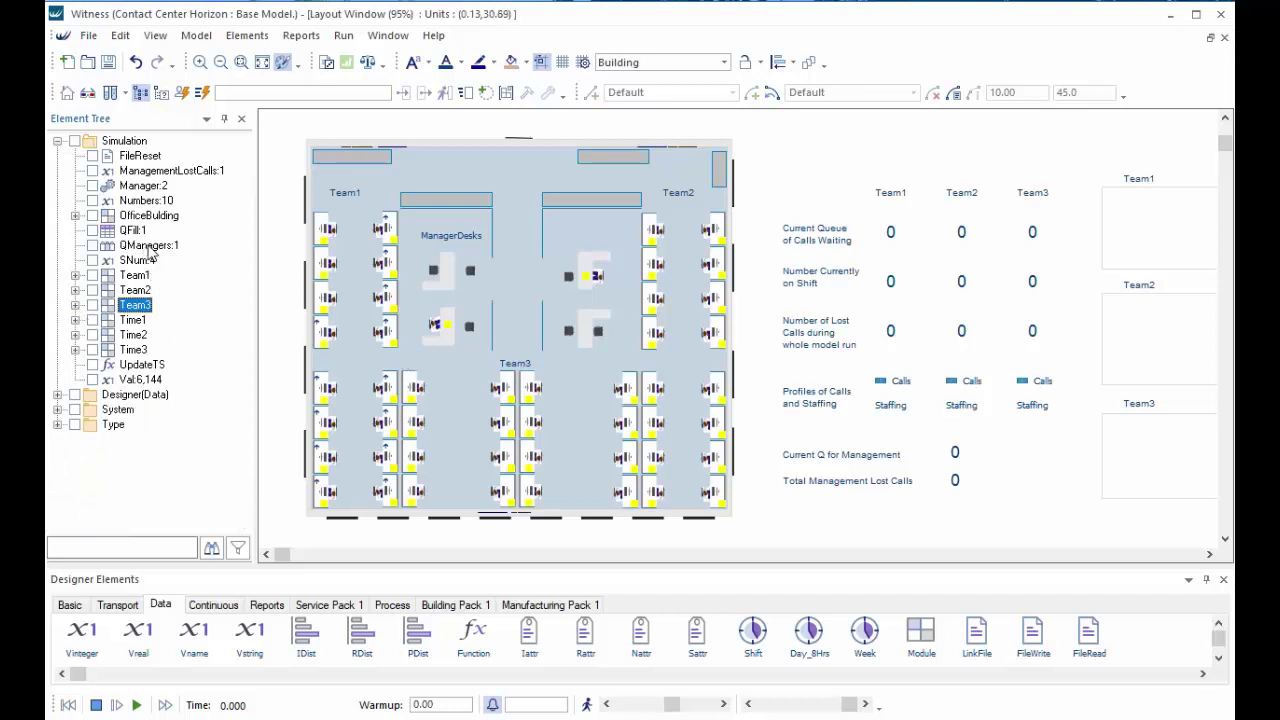
Open the details of the Manager machine and review its input rule and output rule
{"action": "double_click", "coordinate": [143, 186]}
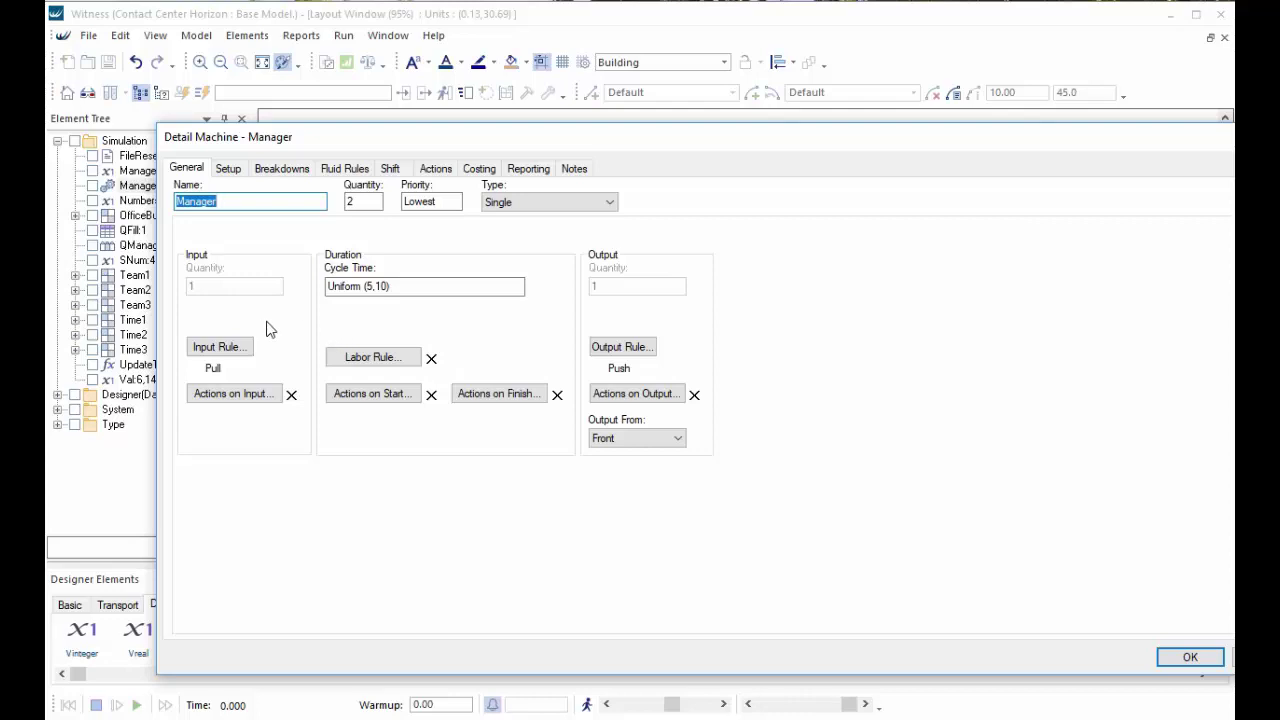
{"action": "left_click", "coordinate": [240, 352]}
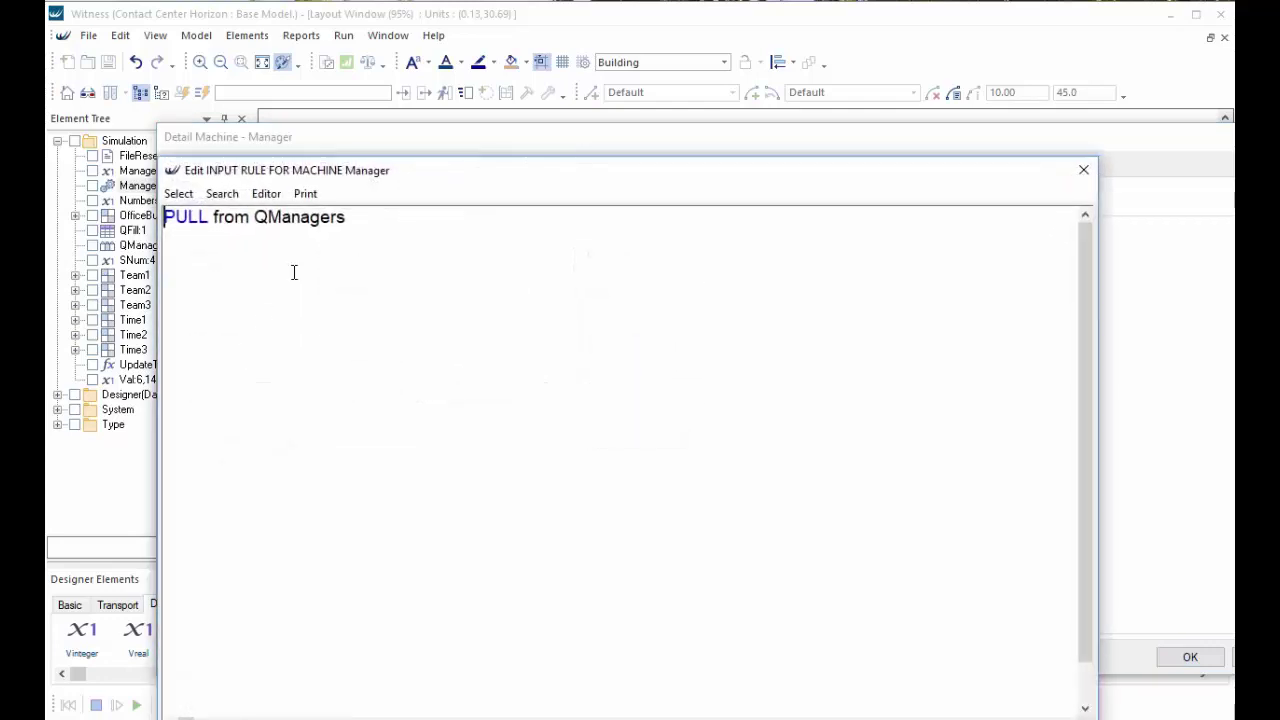
{"action": "left_click", "coordinate": [1084, 169]}
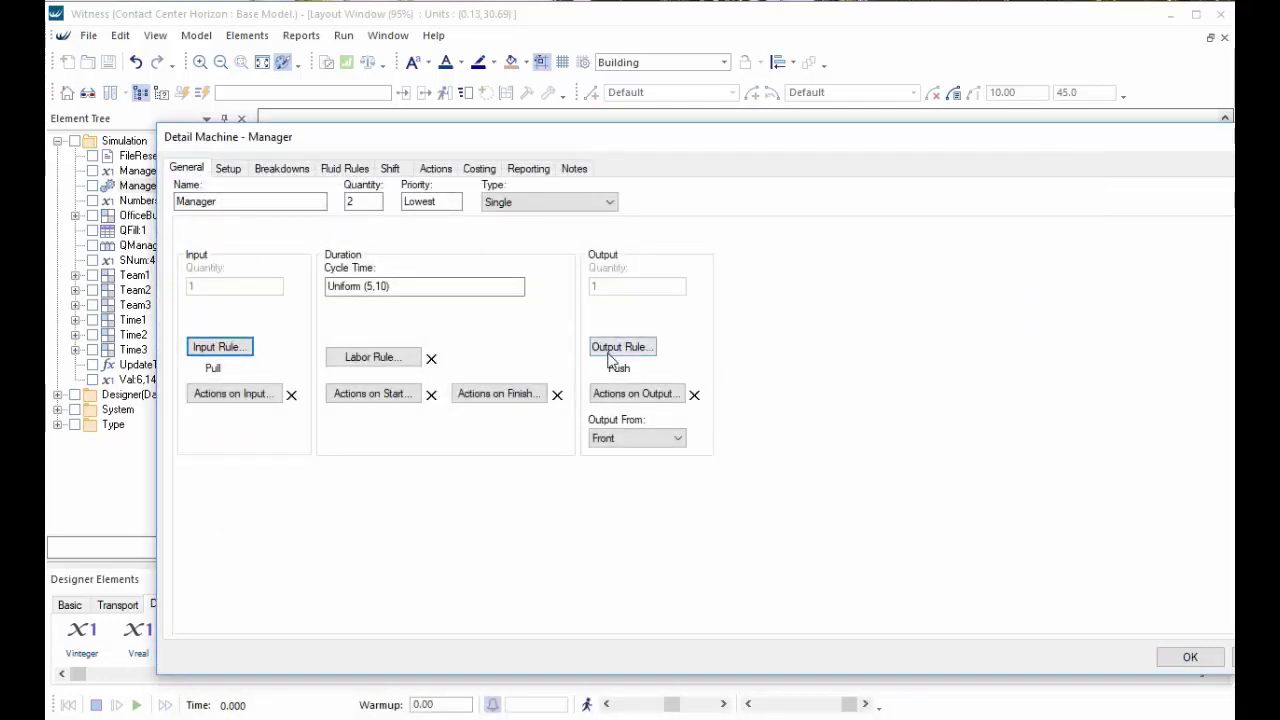
{"action": "left_click", "coordinate": [639, 344]}
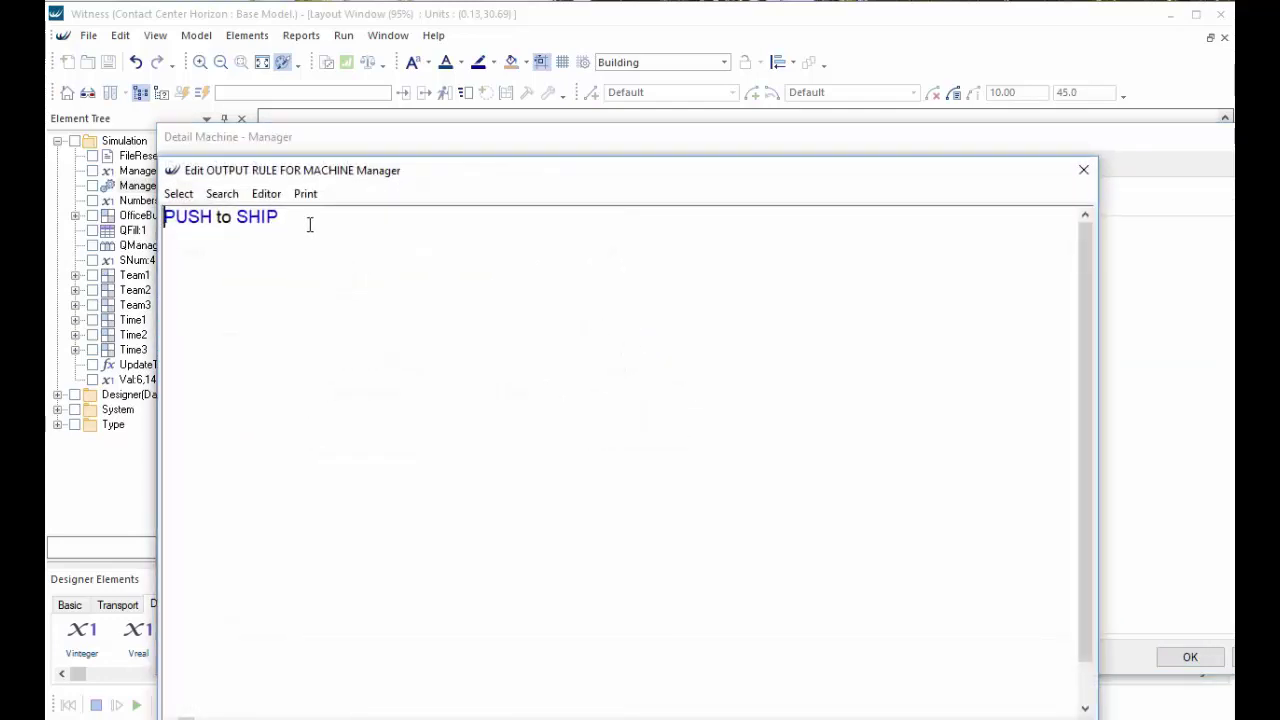
{"action": "left_click", "coordinate": [1084, 169]}
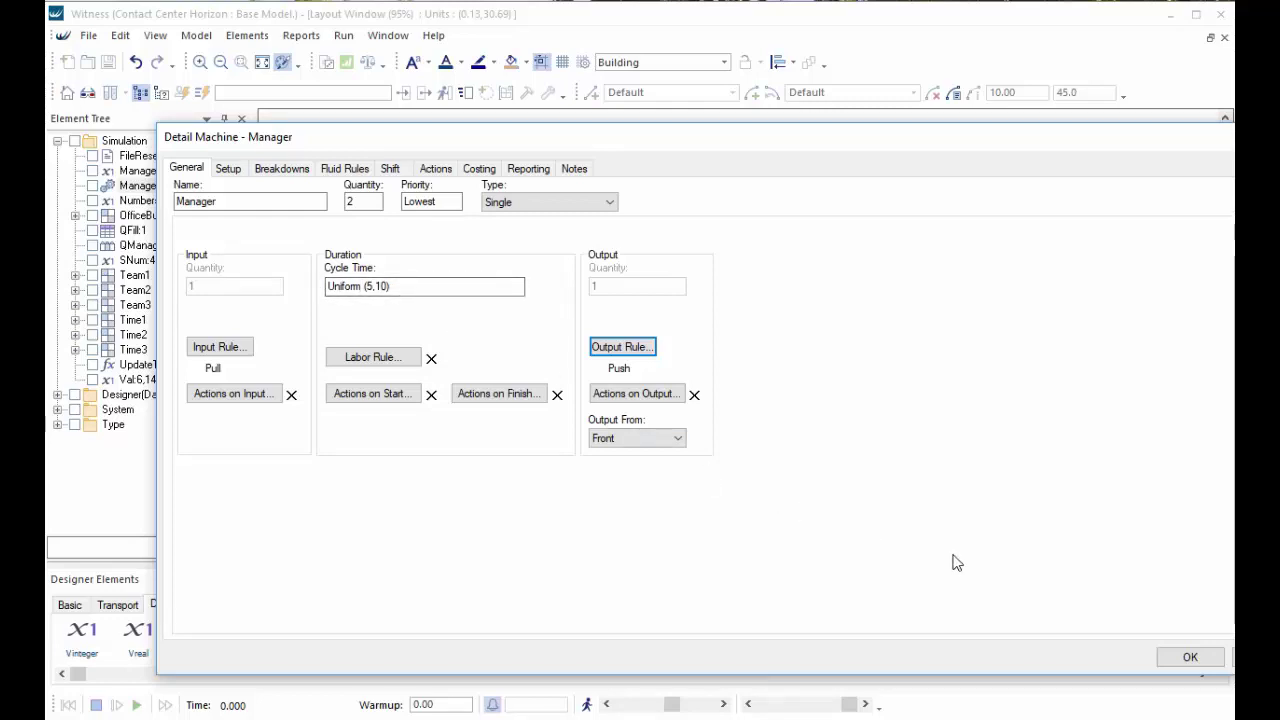
{"action": "left_click", "coordinate": [1190, 657]}
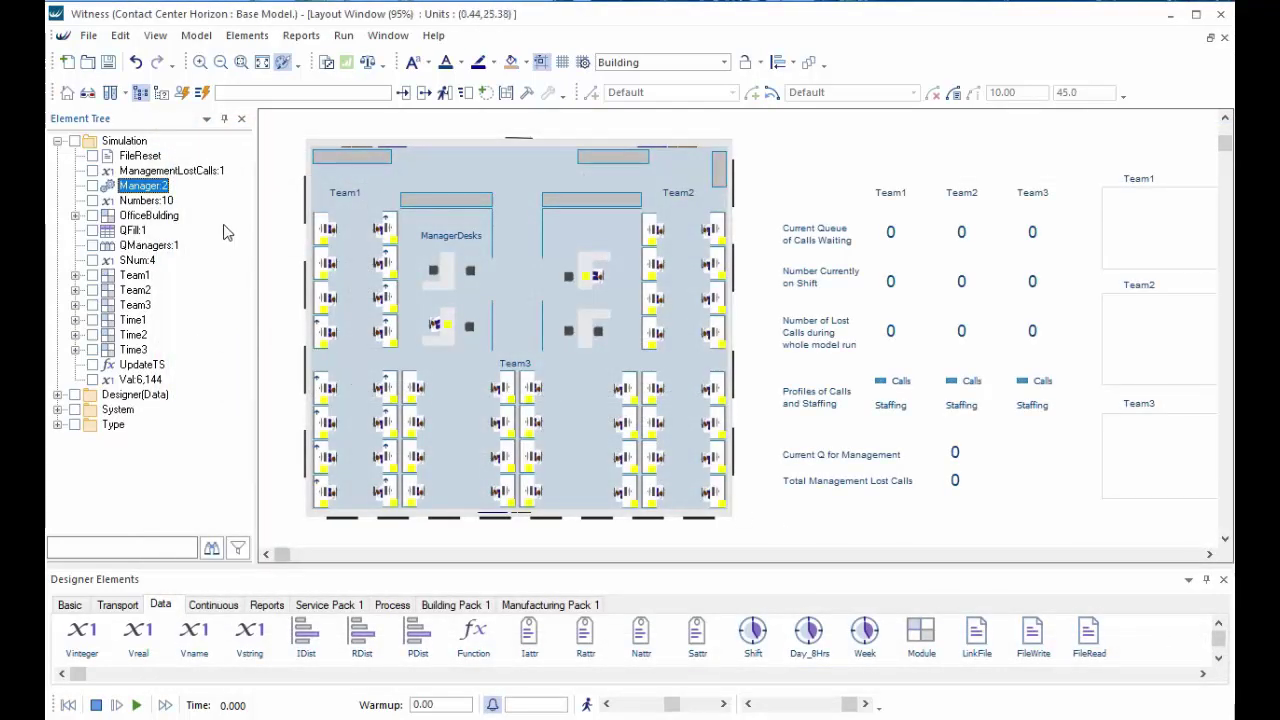
Expand the Team1 module again and check the cycle time of its Team machine
{"action": "left_click", "coordinate": [75, 275]}
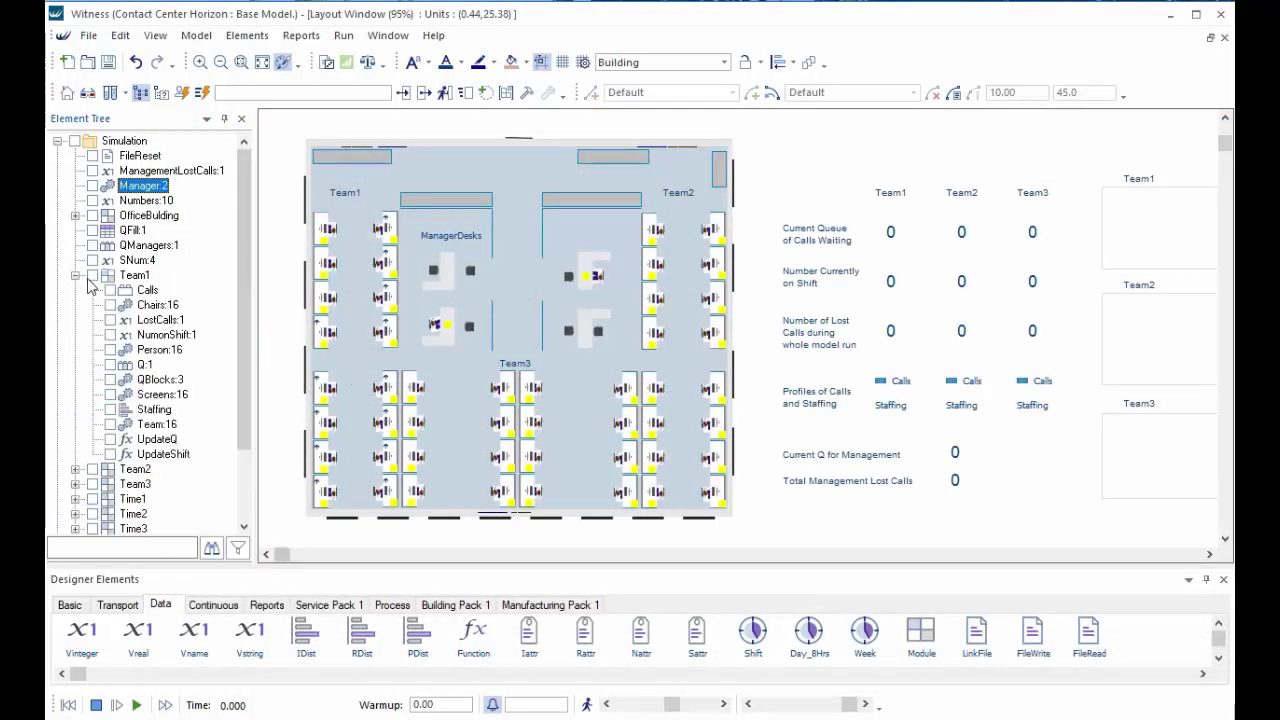
{"action": "double_click", "coordinate": [152, 424]}
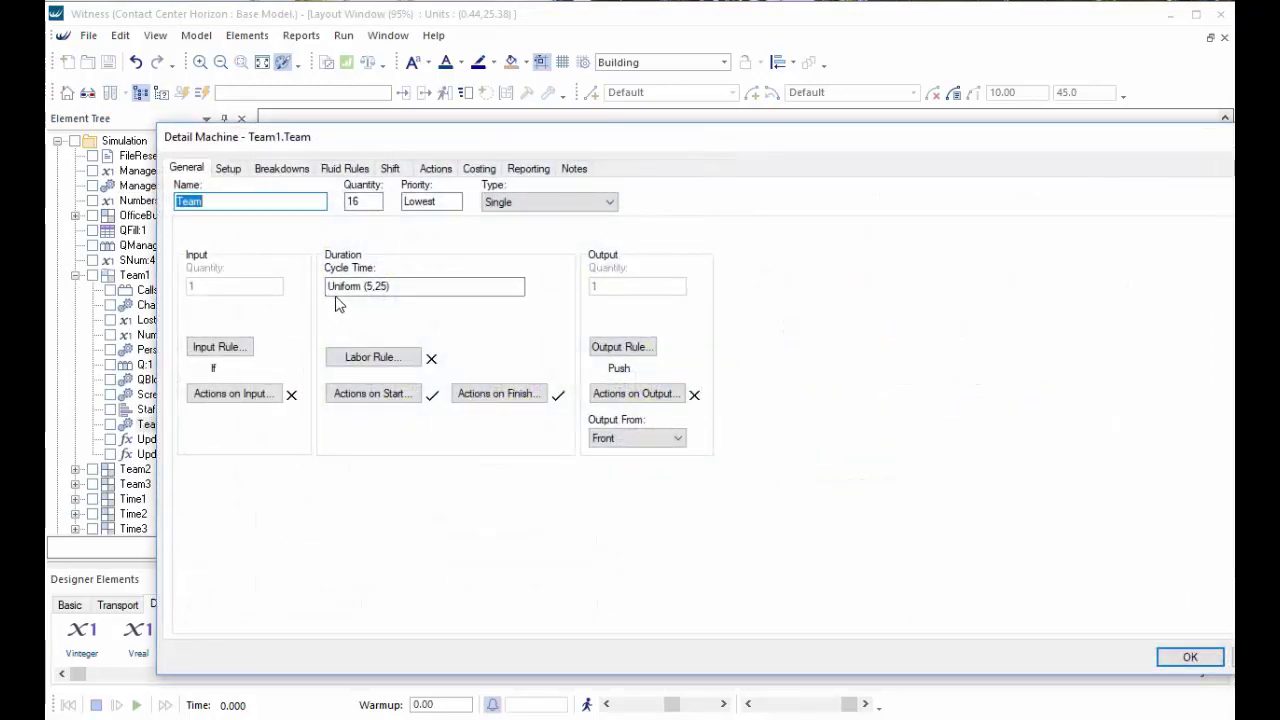
{"action": "left_click", "coordinate": [376, 287]}
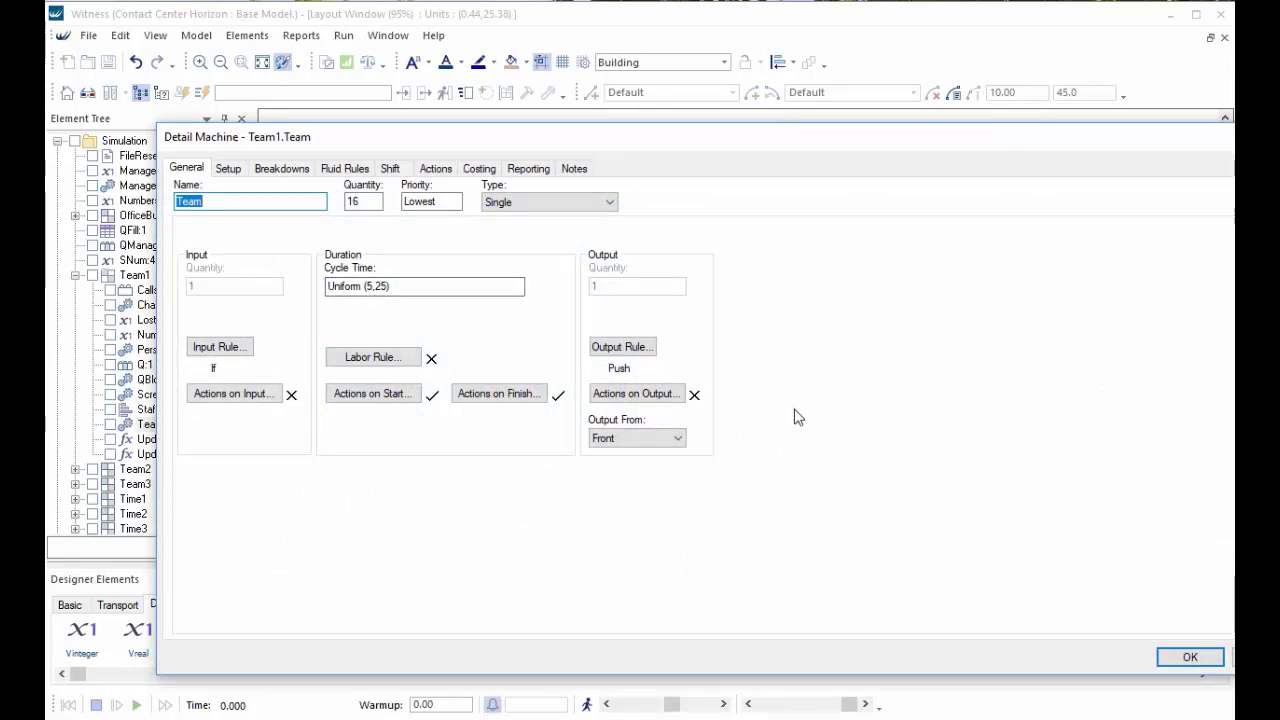
{"action": "left_click", "coordinate": [1190, 660]}
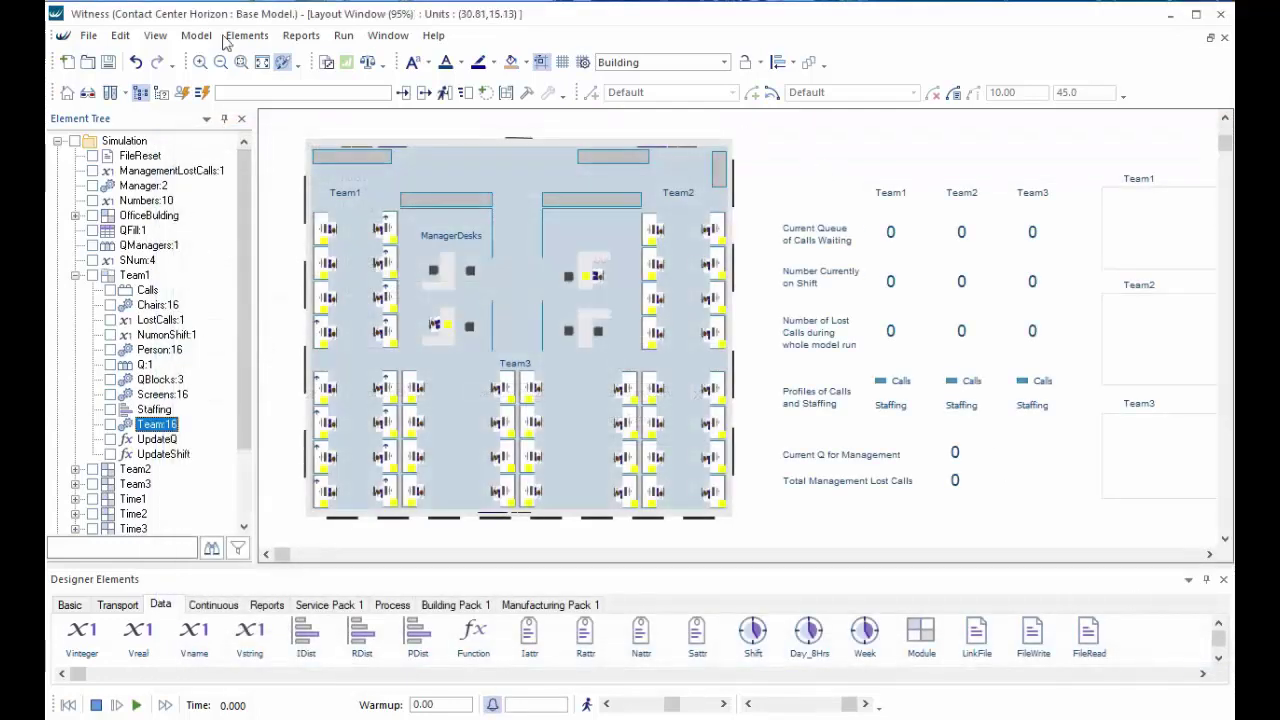
Open the model's Initialize Actions and read through the code for icons, screens, shift scheduling and the data table
{"action": "left_click", "coordinate": [191, 36]}
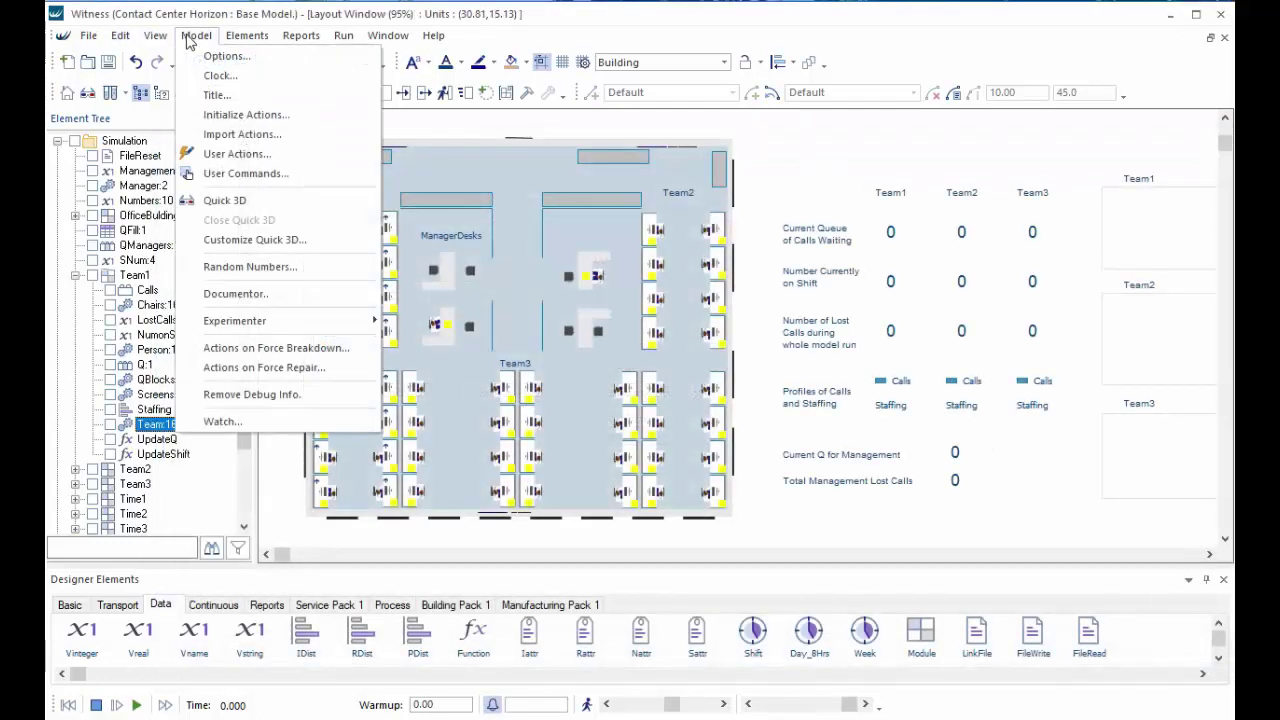
{"action": "left_click", "coordinate": [240, 116]}
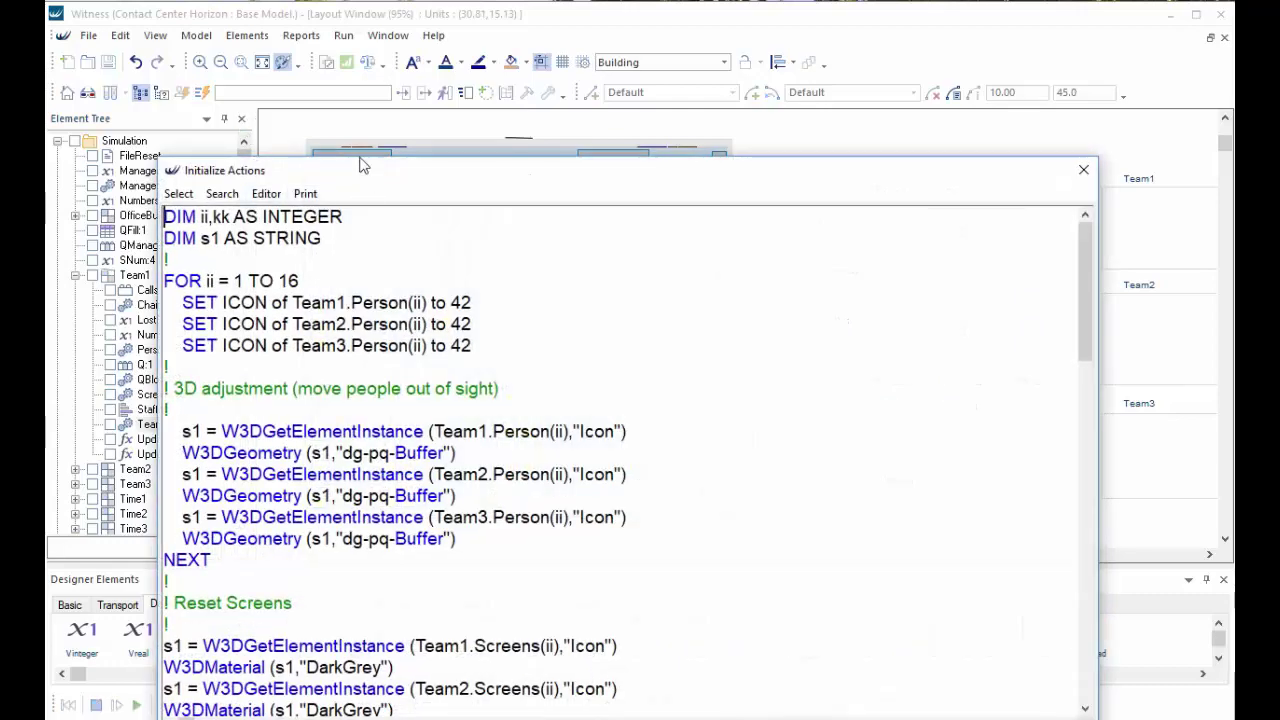
{"action": "scroll", "coordinate": [372, 296], "scroll_direction": "down", "scroll_amount": 4}
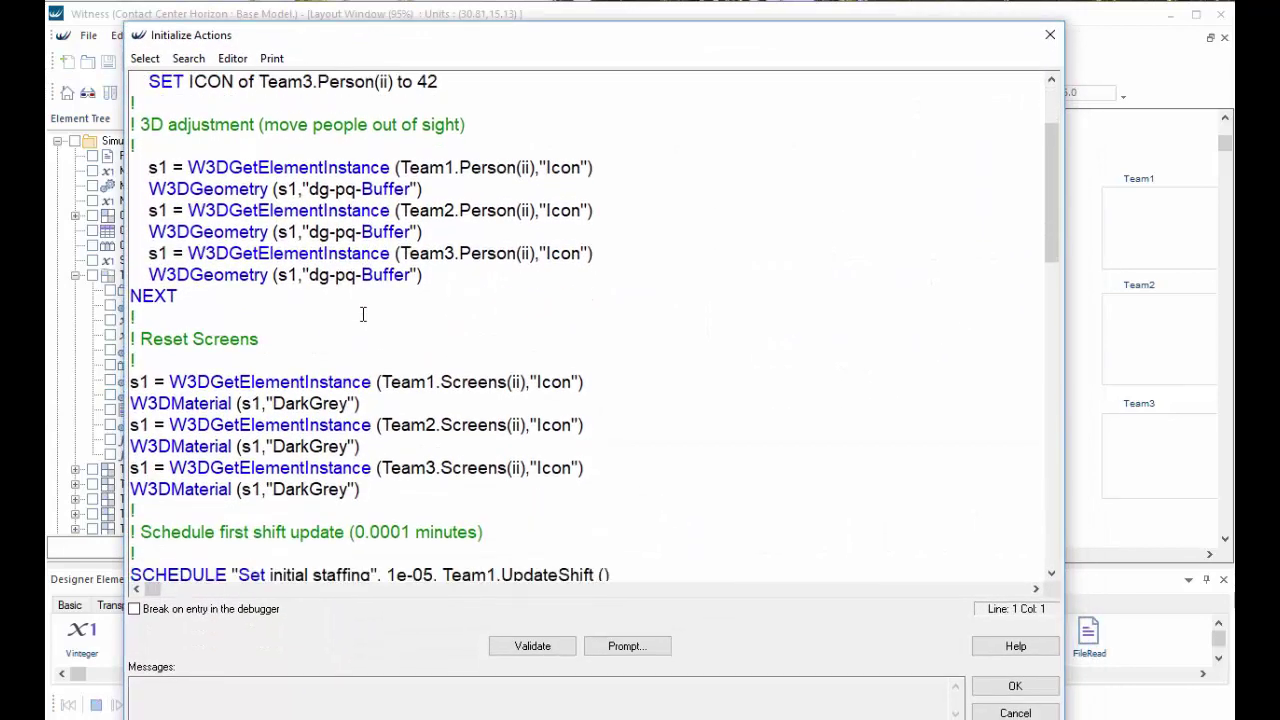
{"action": "scroll", "coordinate": [365, 316], "scroll_direction": "down", "scroll_amount": 3}
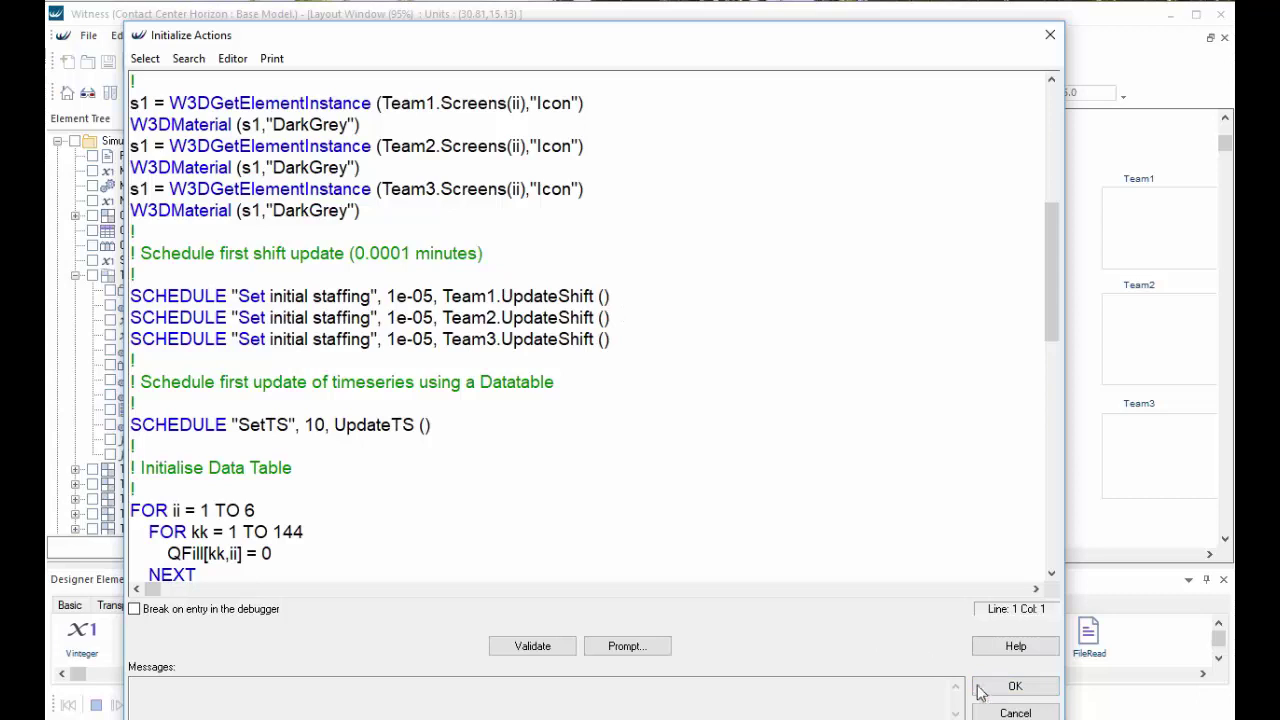
{"action": "left_click", "coordinate": [1012, 687]}
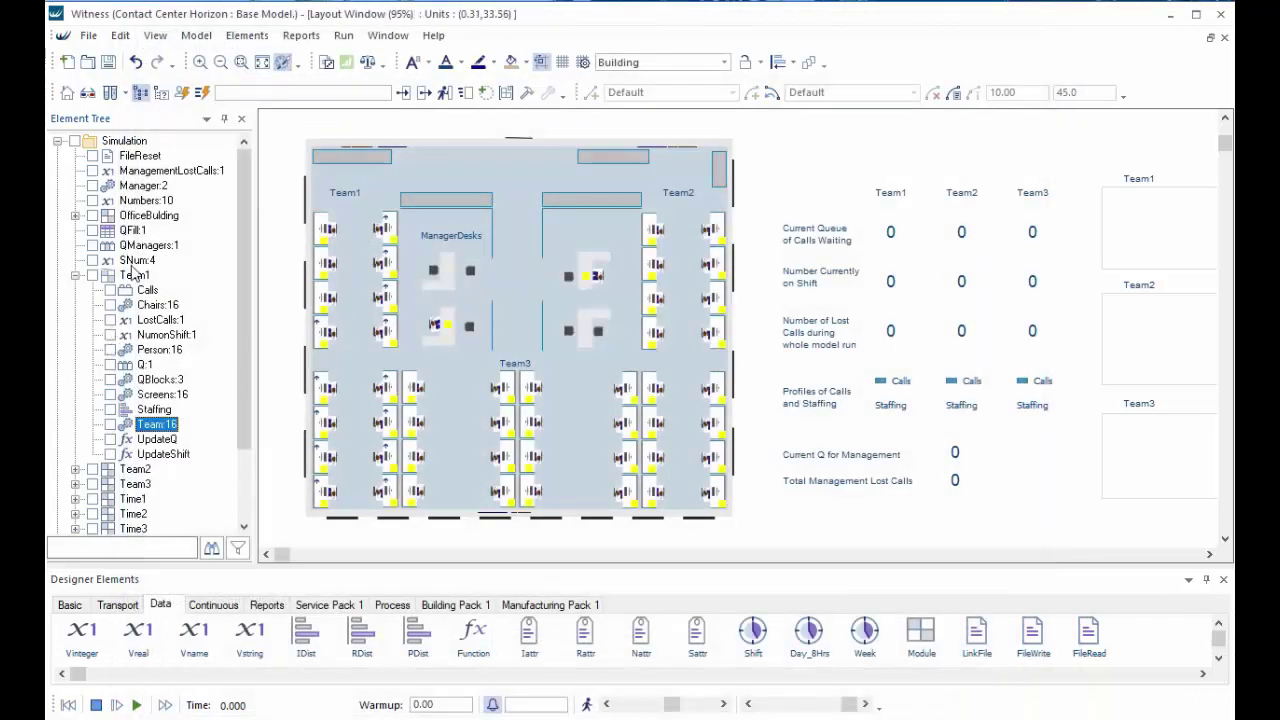
Open the function body of Team1's UpdateShift function and examine the code for staffing numbers, person icons, 3D shapes and the hourly schedule
{"action": "double_click", "coordinate": [160, 454]}
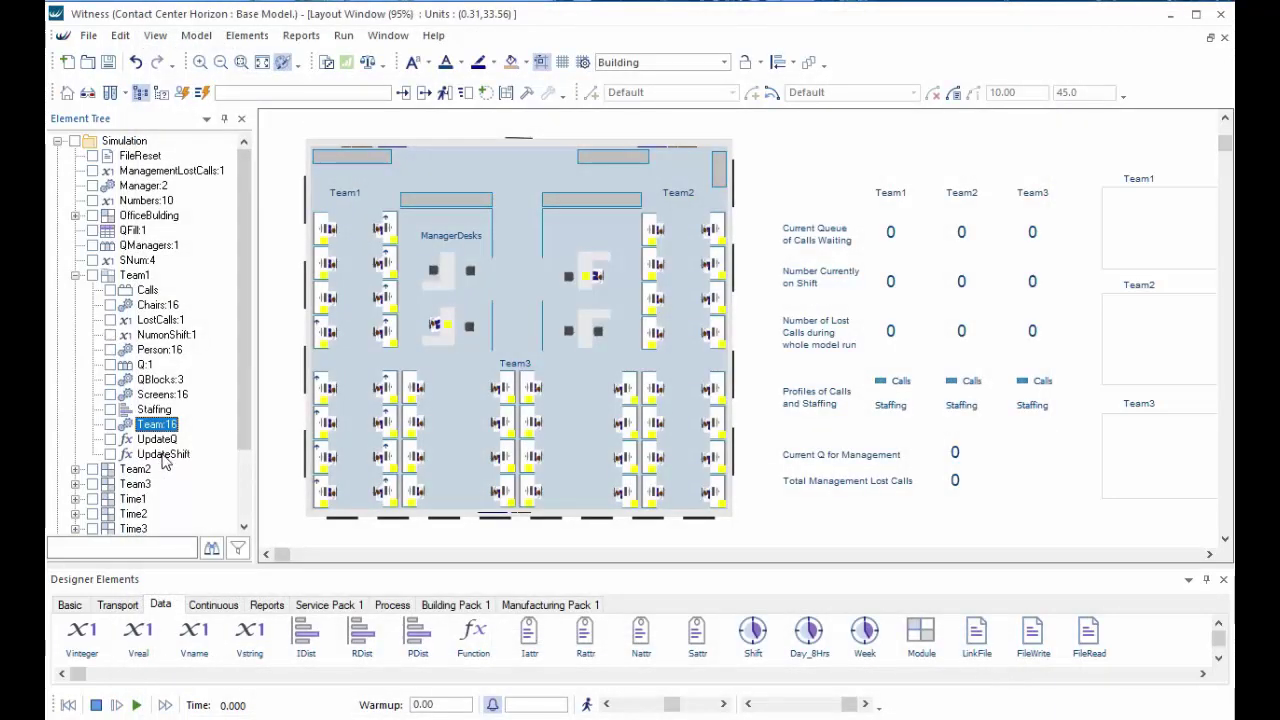
{"action": "left_click", "coordinate": [545, 446]}
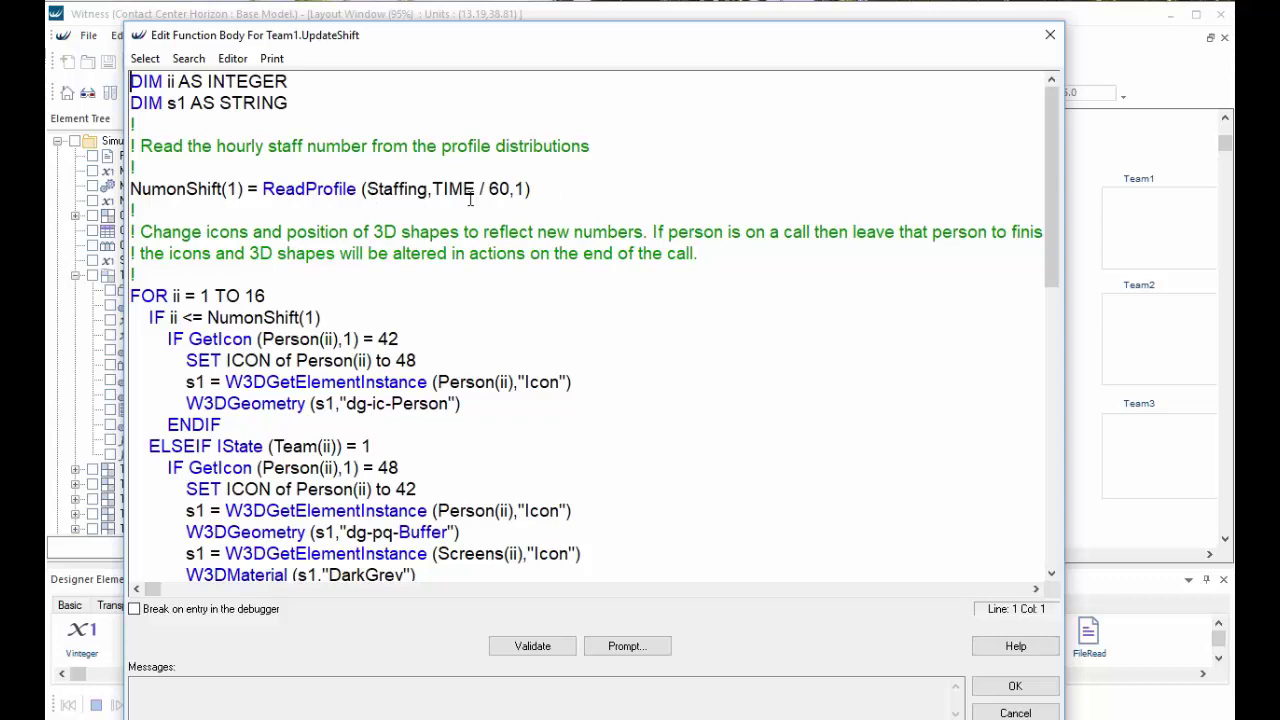
{"action": "scroll", "coordinate": [482, 289], "scroll_direction": "down", "scroll_amount": 2}
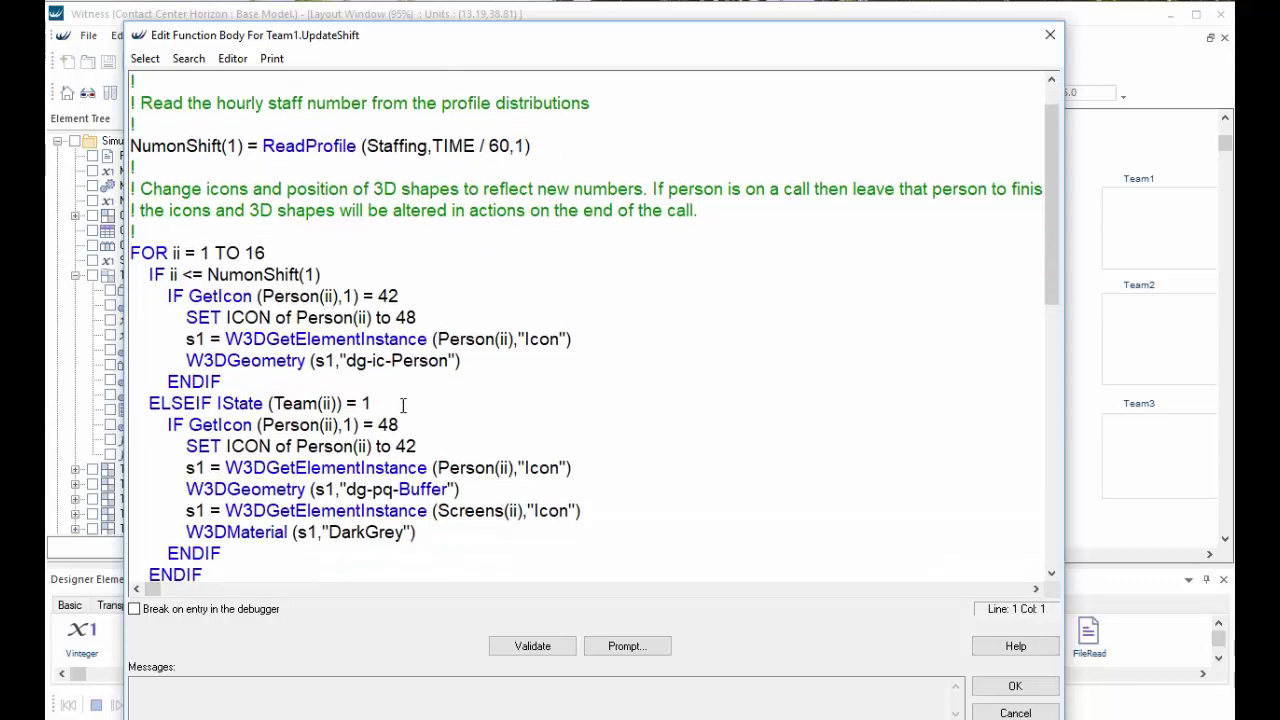
{"action": "scroll", "coordinate": [634, 403], "scroll_direction": "down", "scroll_amount": 2}
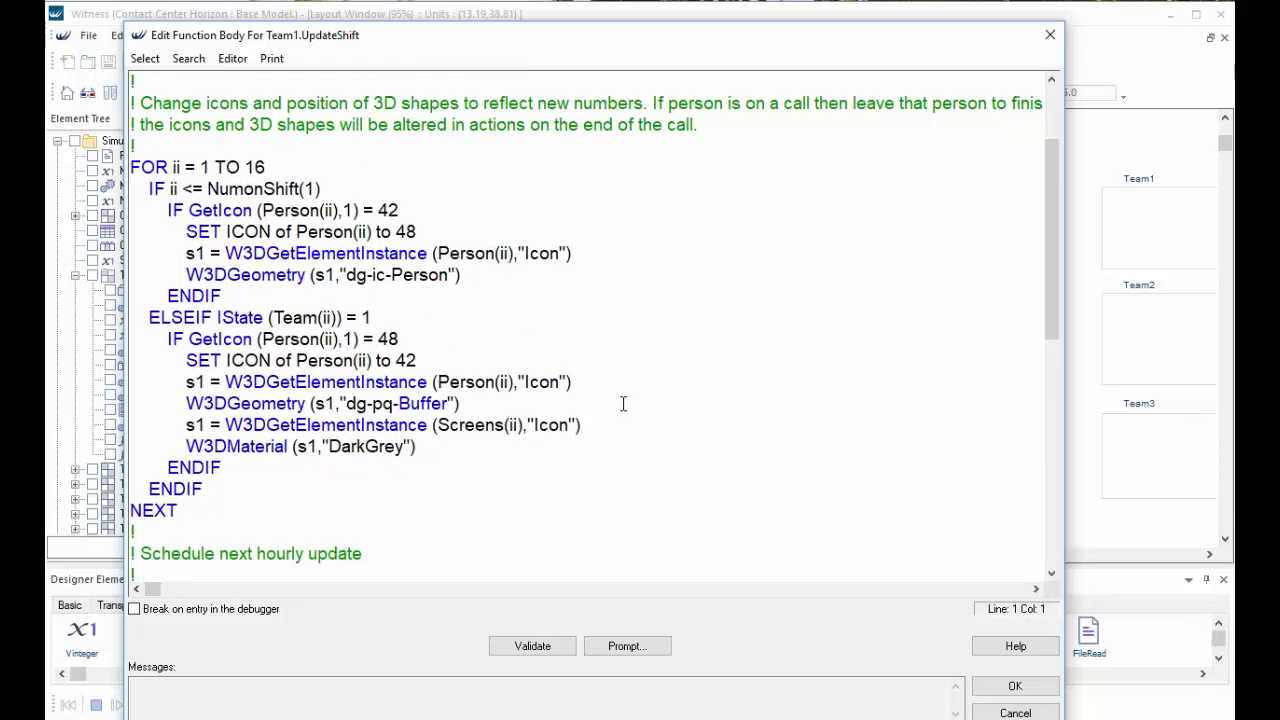
{"action": "scroll", "coordinate": [623, 403], "scroll_direction": "down", "scroll_amount": 3}
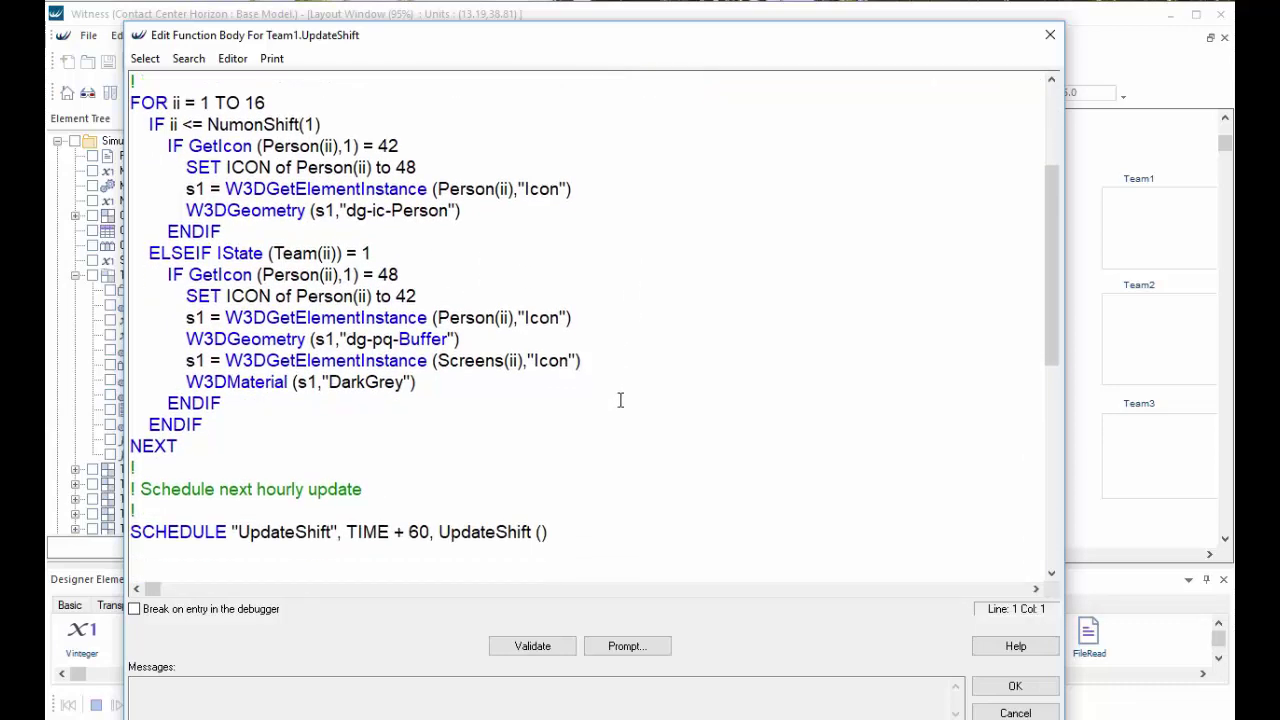
{"action": "scroll", "coordinate": [616, 387], "scroll_direction": "up", "scroll_amount": 7}
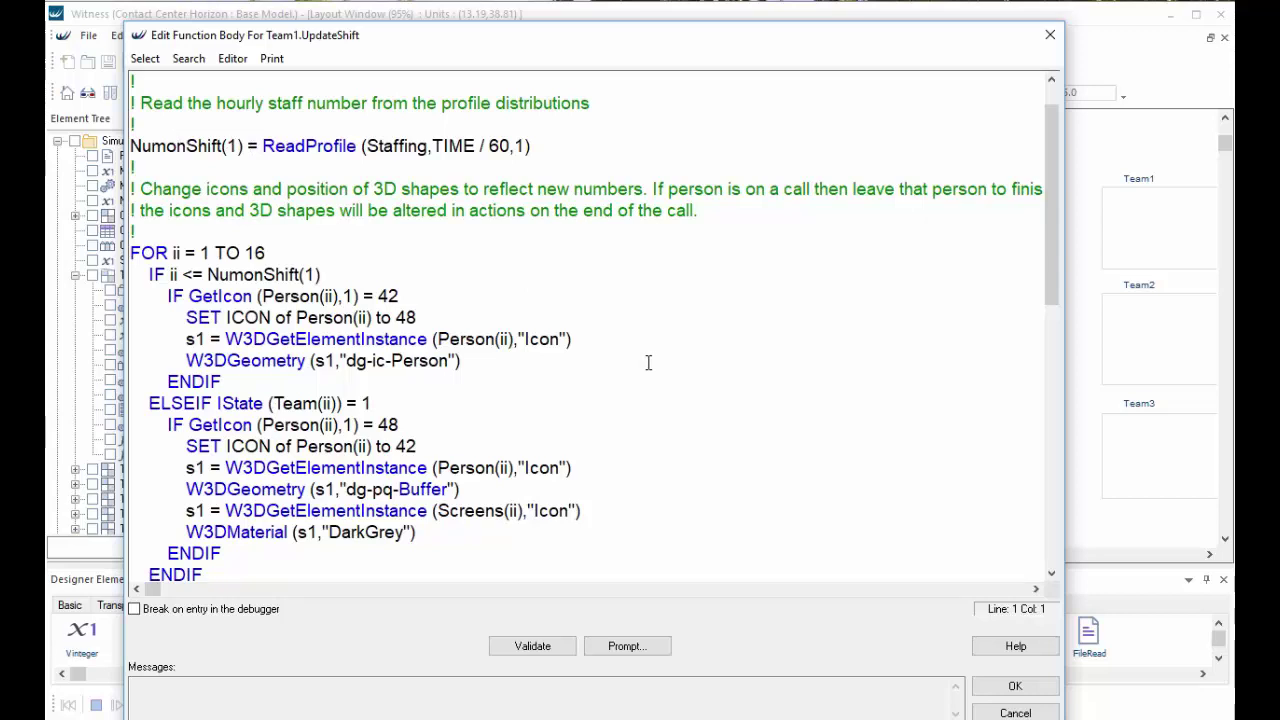
{"action": "scroll", "coordinate": [648, 358], "scroll_direction": "down", "scroll_amount": 3}
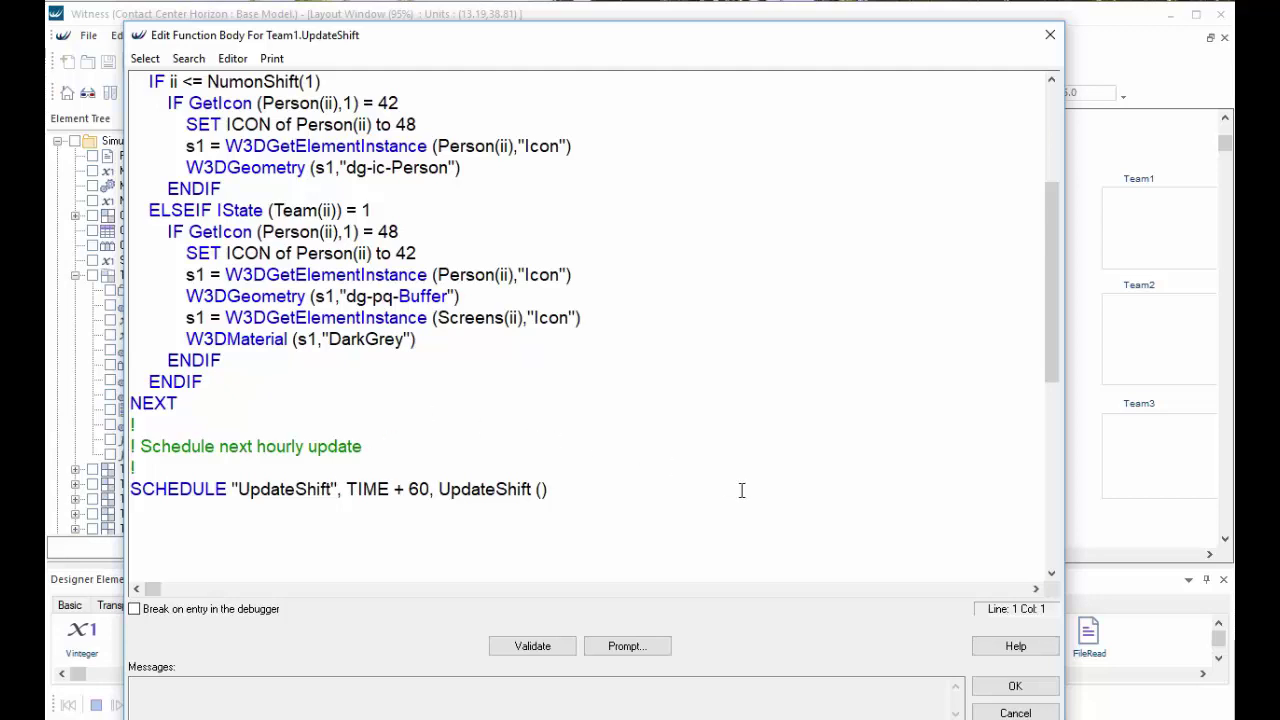
{"action": "left_click", "coordinate": [1015, 686]}
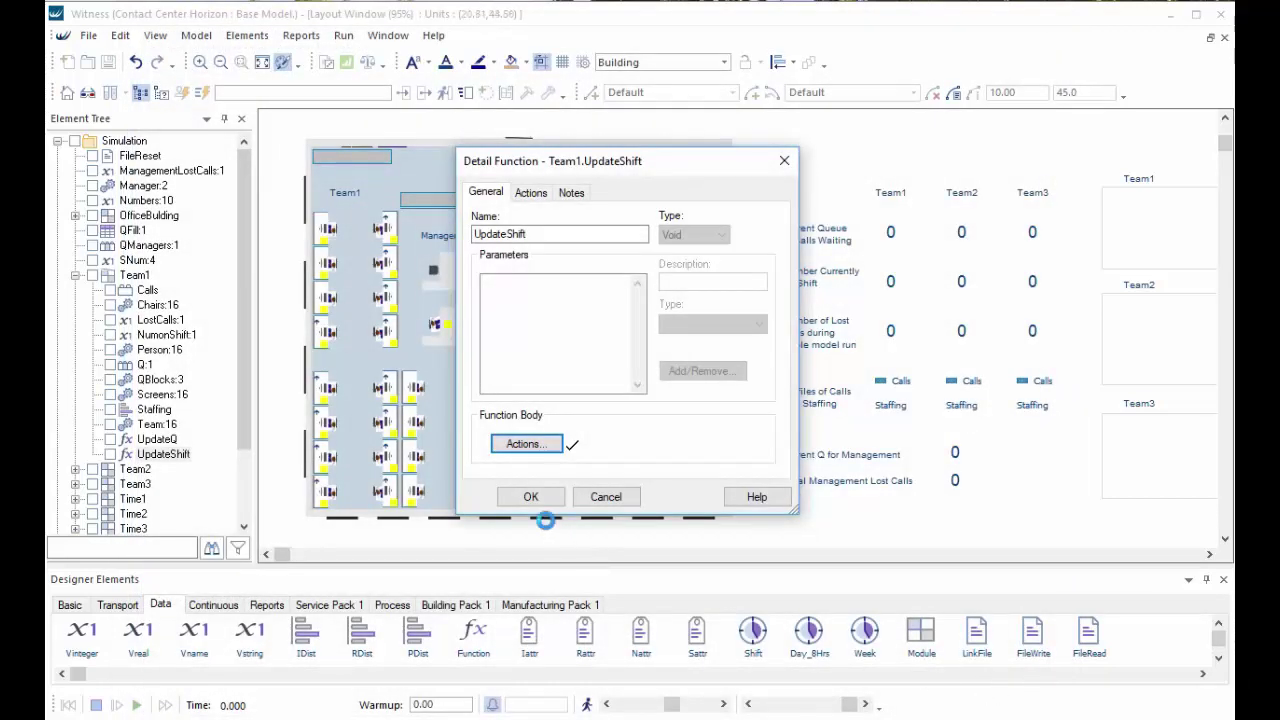
{"action": "left_click", "coordinate": [530, 497]}
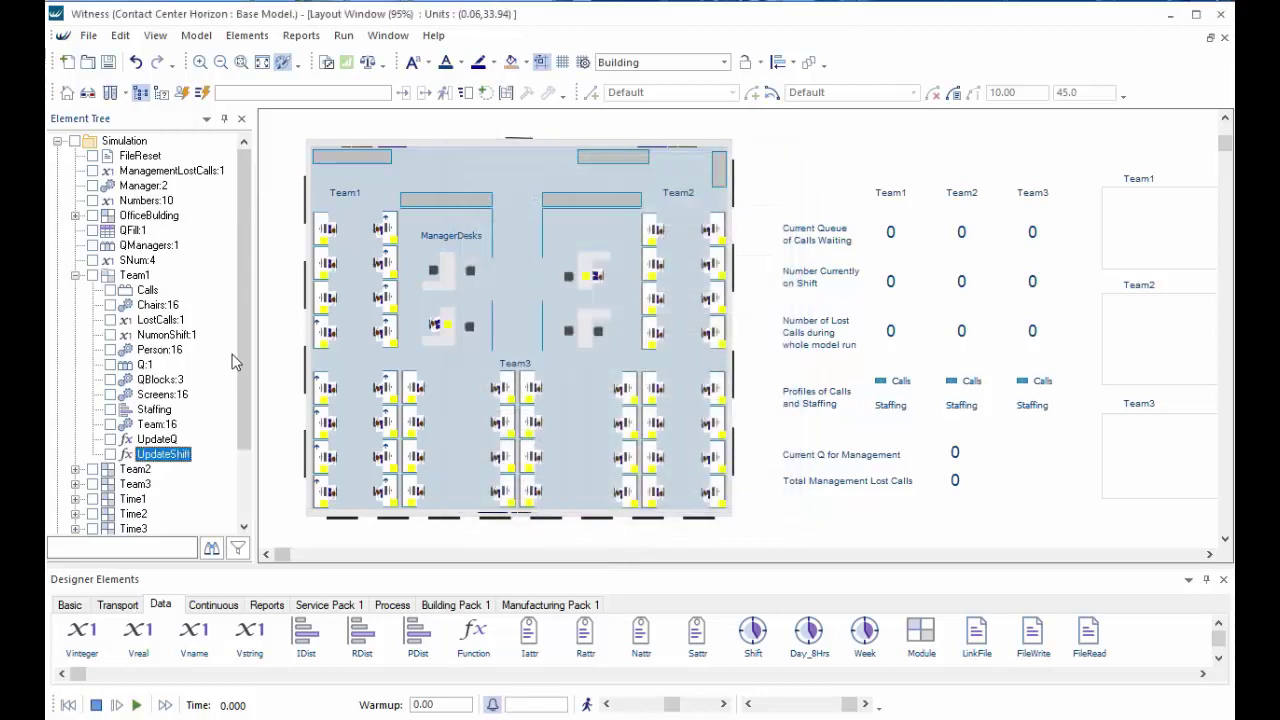